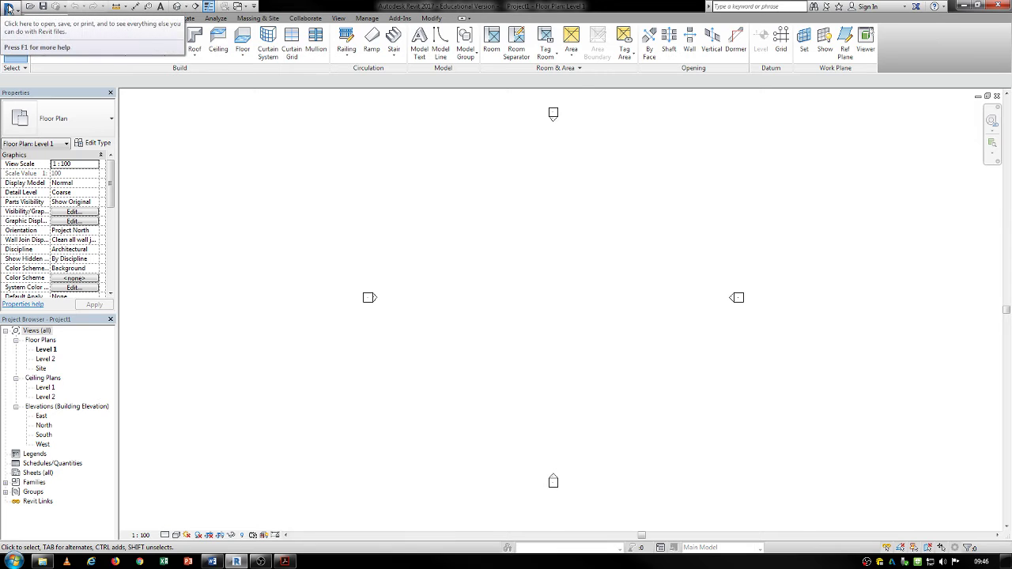
{"action": "left_click", "coordinate": [9, 9]}
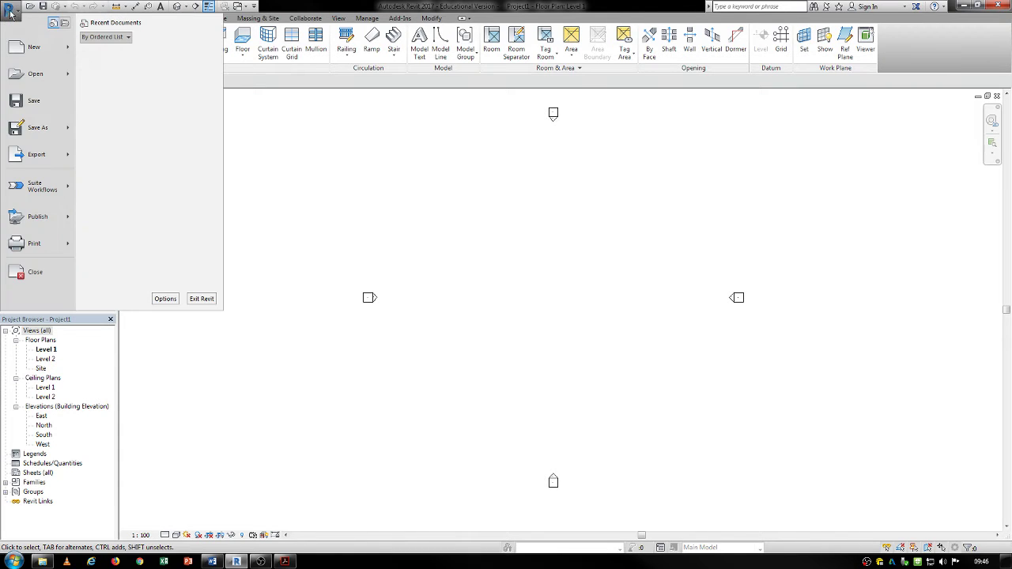
{"action": "mouse_move", "coordinate": [35, 50]}
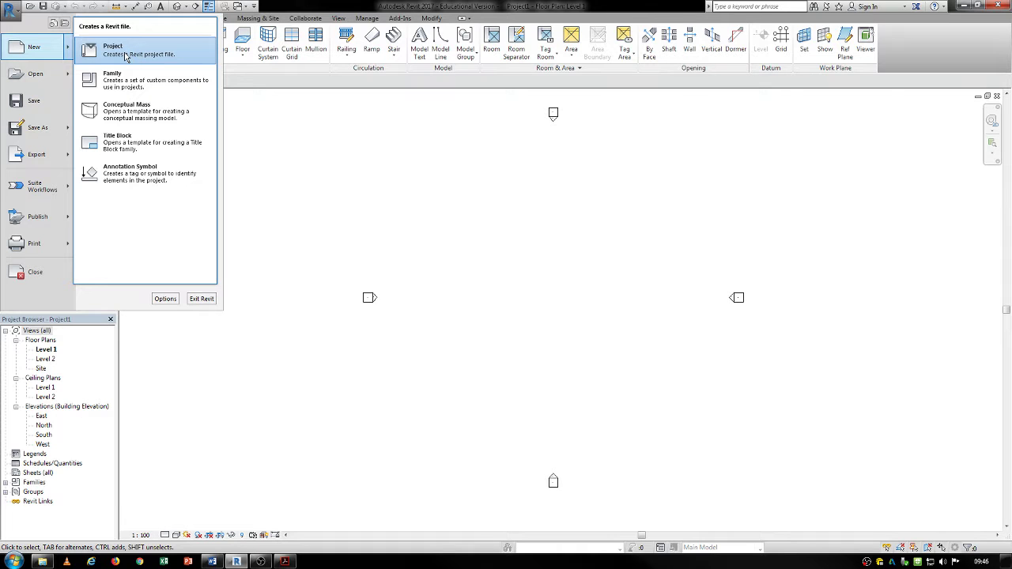
{"action": "left_click", "coordinate": [356, 226]}
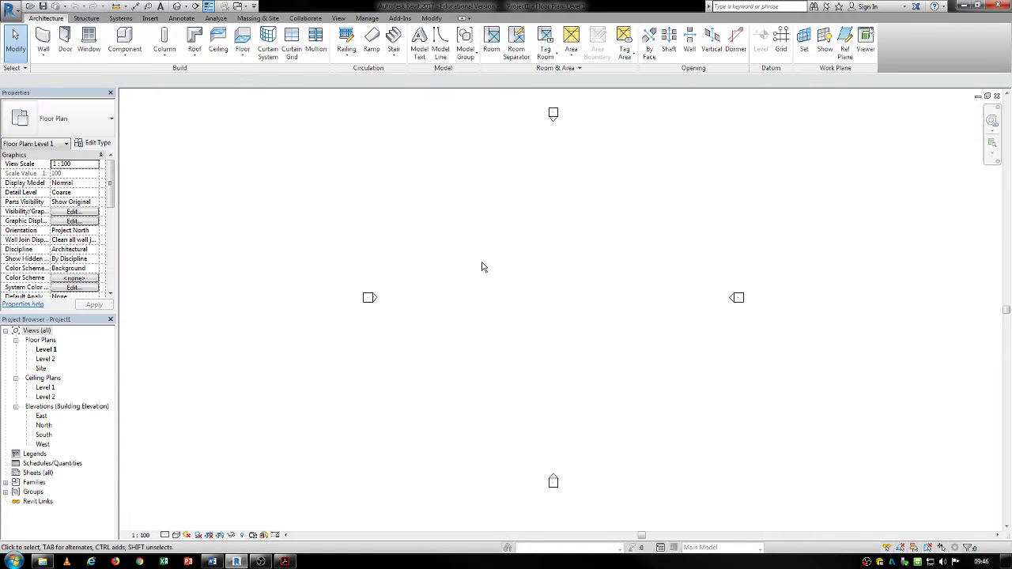
Start a new in-place mass, dismissing the Show Mass notice and keeping the default name.
{"action": "left_click", "coordinate": [258, 18]}
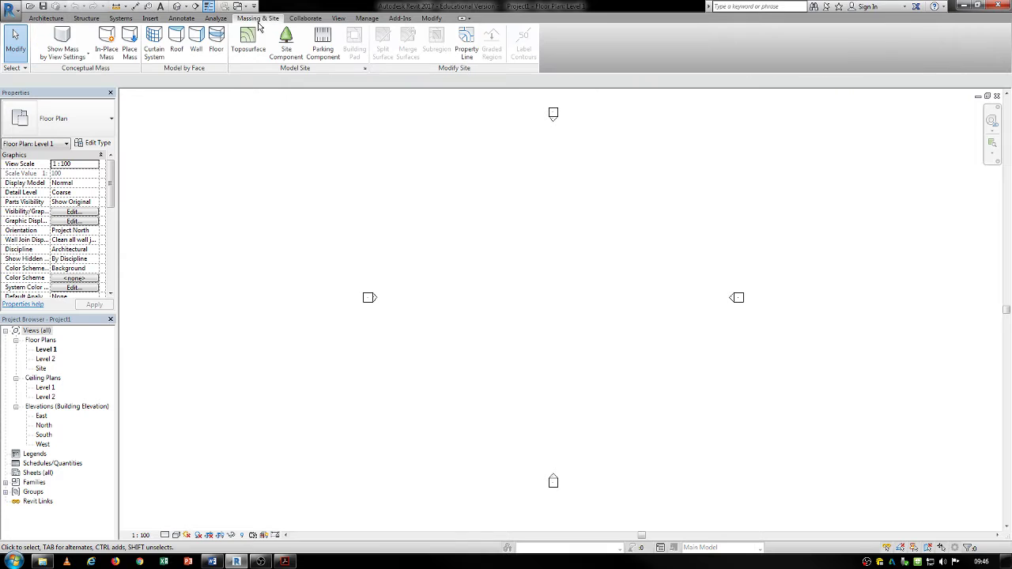
{"action": "left_click", "coordinate": [111, 57]}
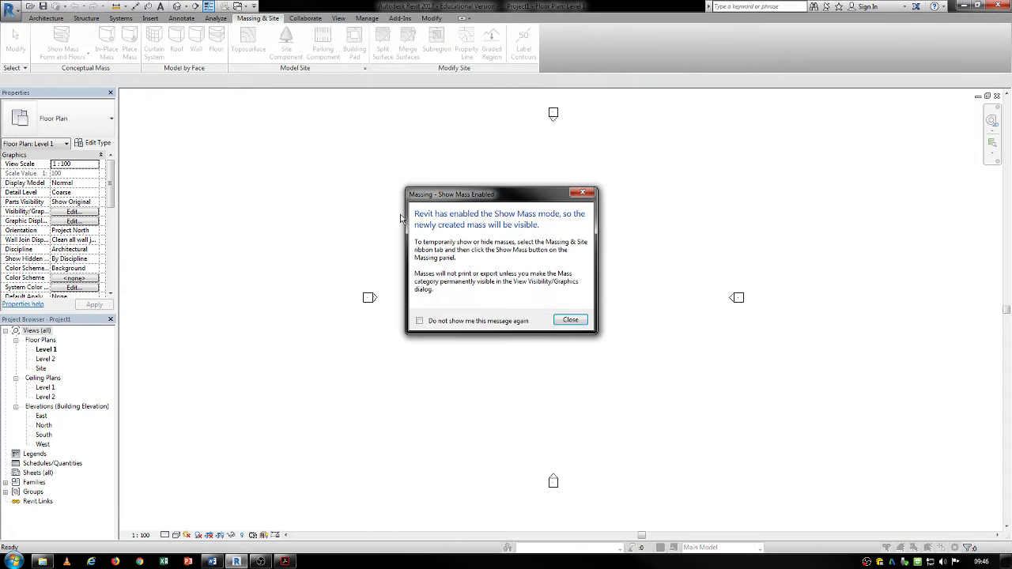
{"action": "left_click", "coordinate": [569, 321]}
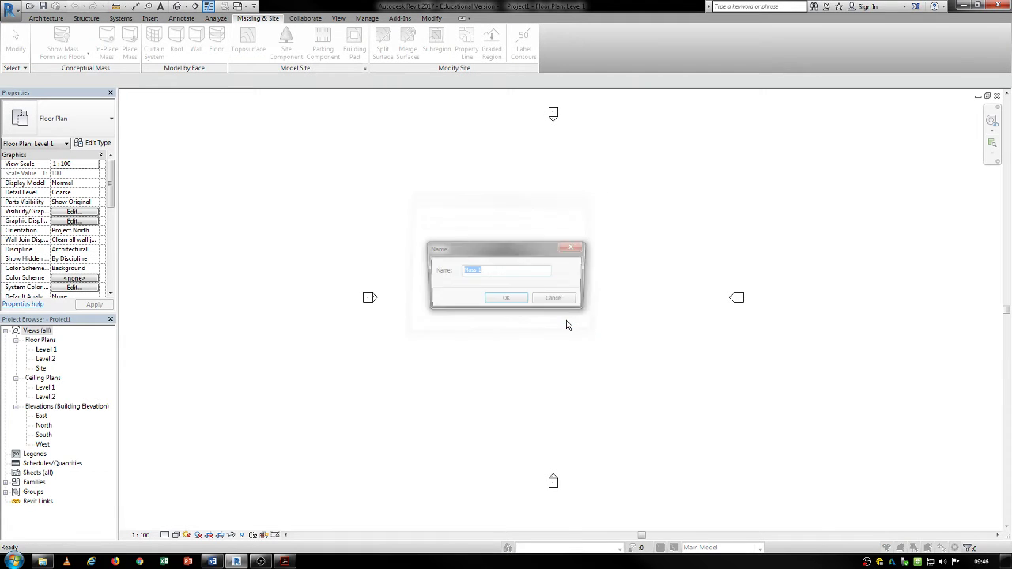
{"action": "left_click", "coordinate": [512, 301]}
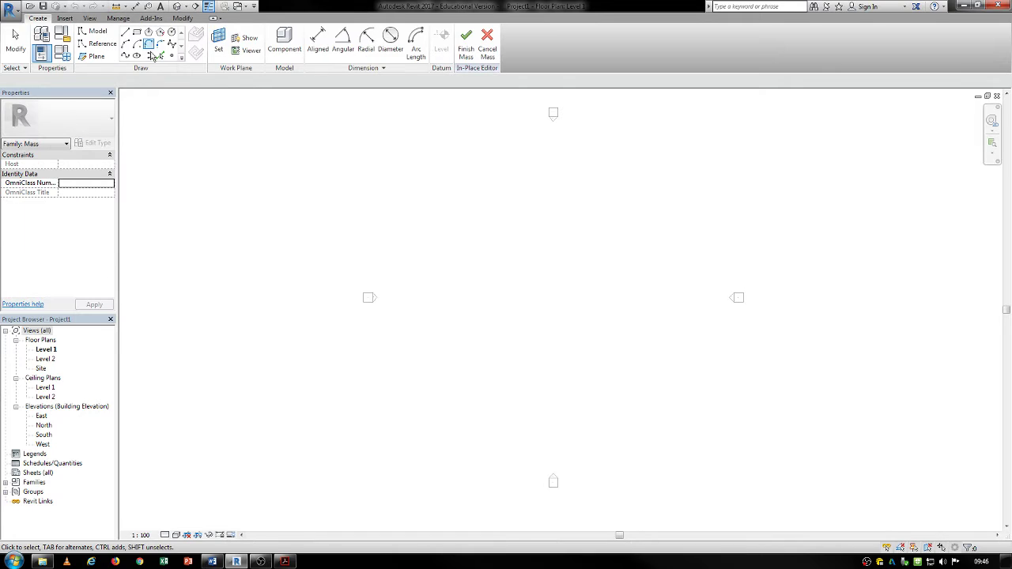
Sketch a model-line rectangle about 2000 by 1100 mm on Level 1 in the 3D view.
{"action": "left_click", "coordinate": [179, 6]}
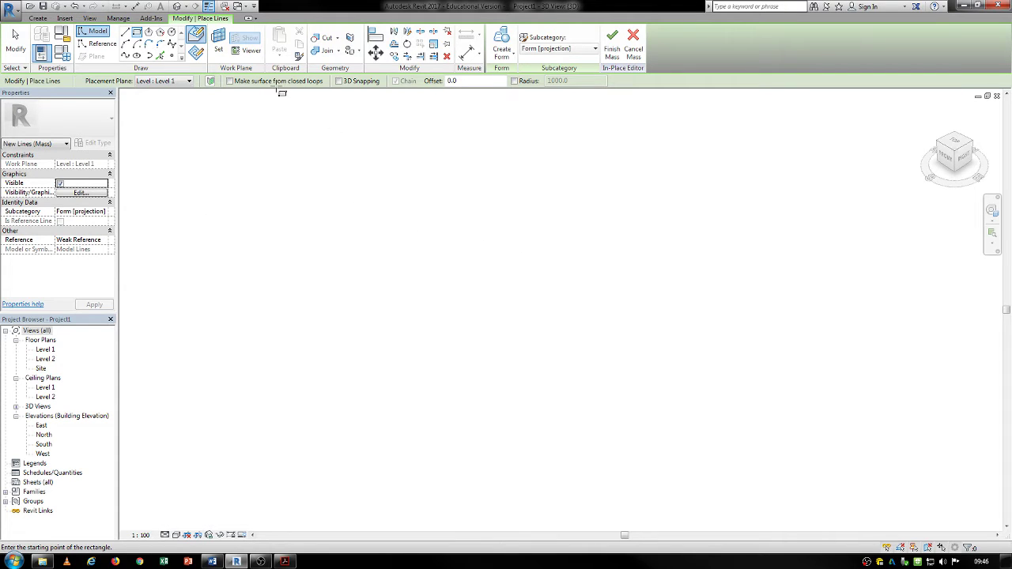
{"action": "left_click", "coordinate": [560, 256]}
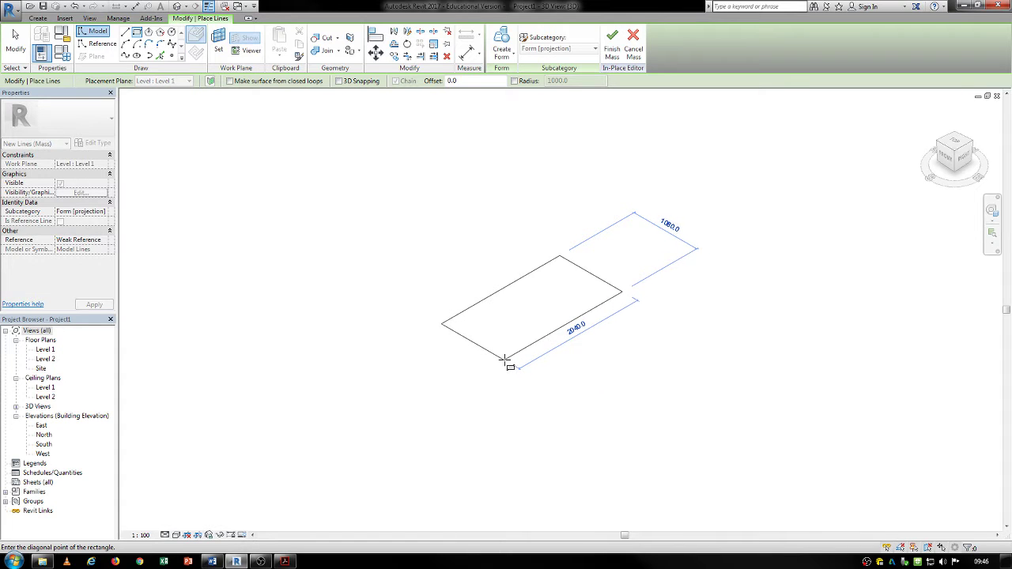
{"action": "left_click", "coordinate": [511, 362]}
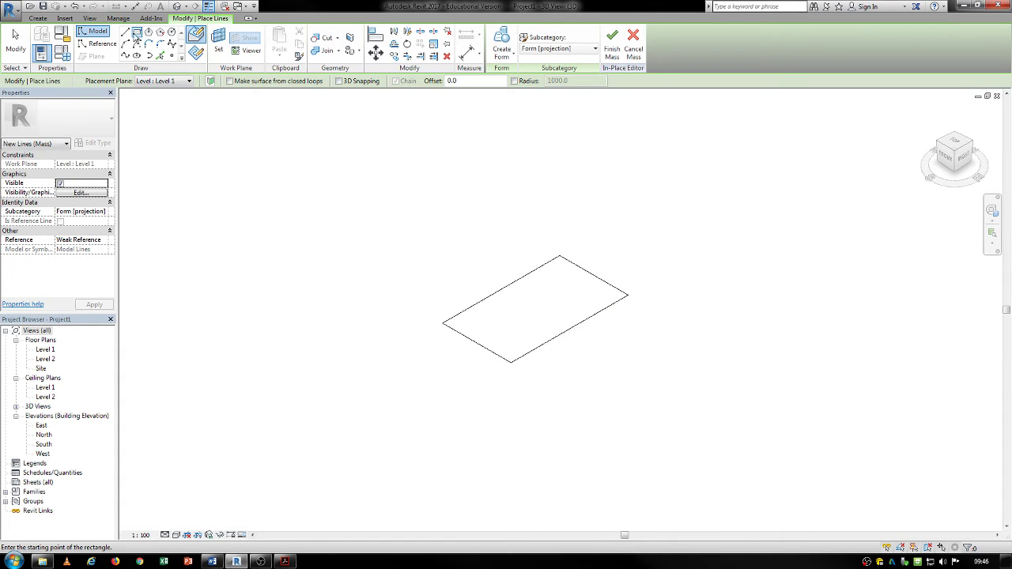
{"action": "middle_click_drag", "start_coordinate": [459, 329], "coordinate": [399, 398]}
{"action": "key", "text": "Escape"}
{"action": "key", "text": "Escape"}
Create a solid form from the rectangle's four lines and raise its top face to a height of about 1400 mm.
{"action": "mouse_move", "coordinate": [346, 279]}
{"action": "left_mouse_down"}
{"action": "mouse_move", "coordinate": [658, 504]}
{"action": "mouse_move", "coordinate": [645, 460]}
{"action": "left_mouse_up"}
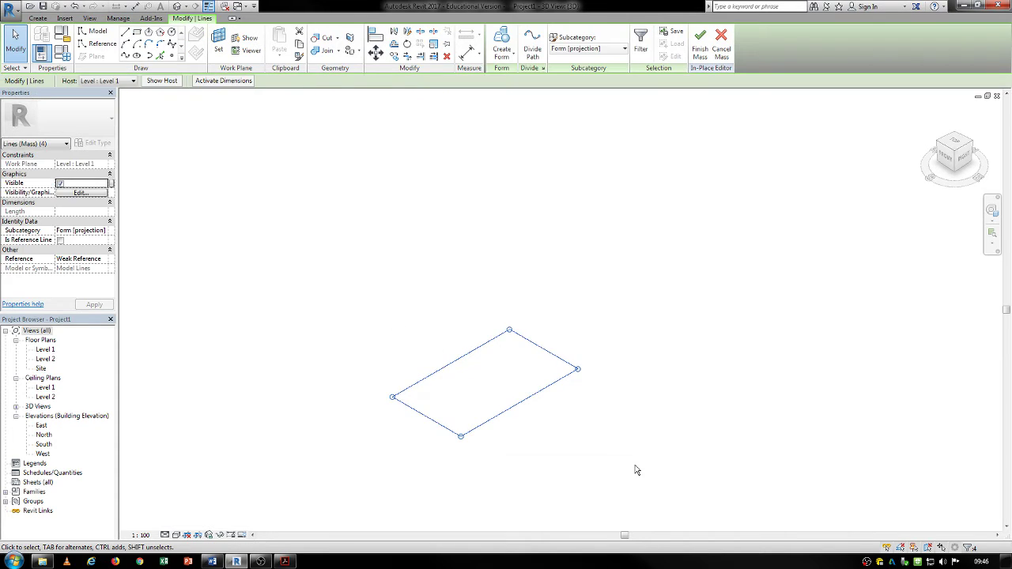
{"action": "middle_click_drag", "start_coordinate": [536, 453], "coordinate": [605, 456]}
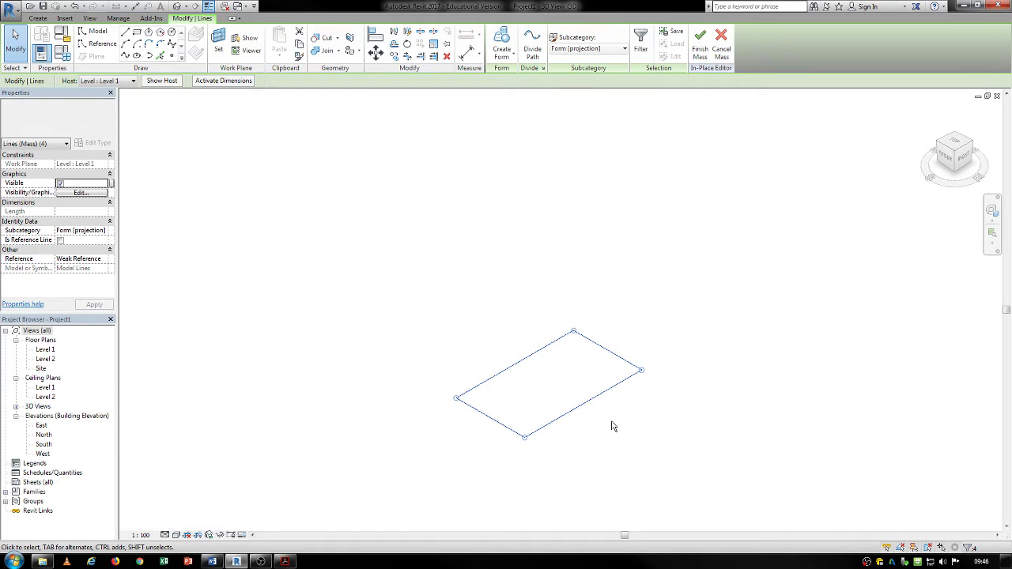
{"action": "left_click", "coordinate": [501, 49]}
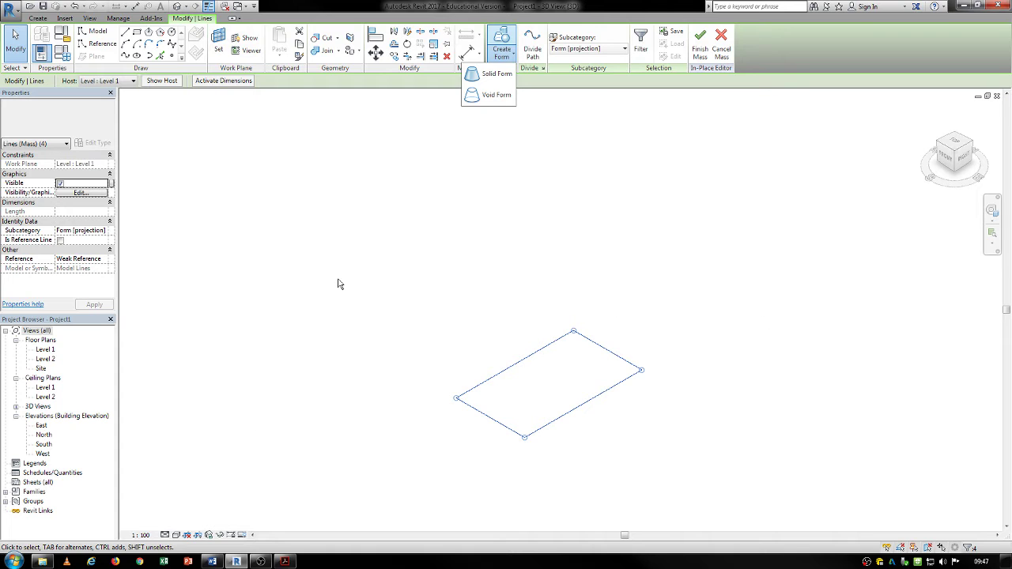
{"action": "left_click", "coordinate": [492, 75]}
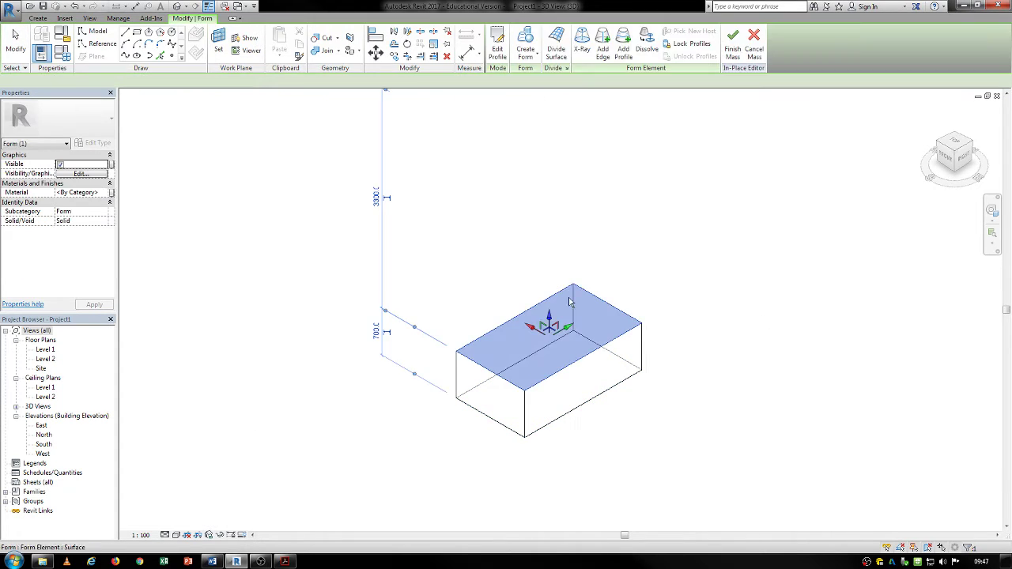
{"action": "left_click_drag", "start_coordinate": [547, 315], "coordinate": [547, 252]}
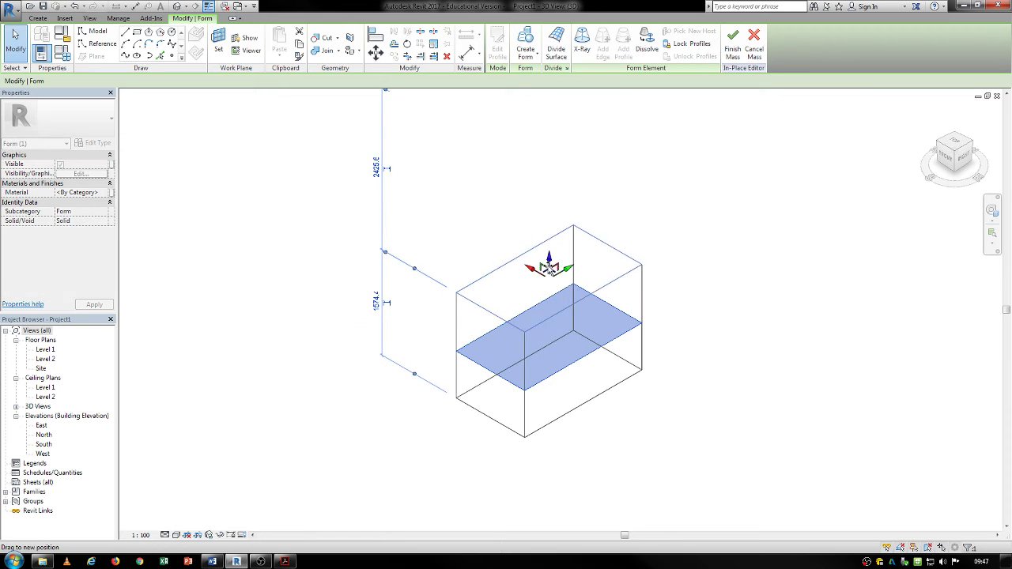
{"action": "left_click", "coordinate": [454, 224]}
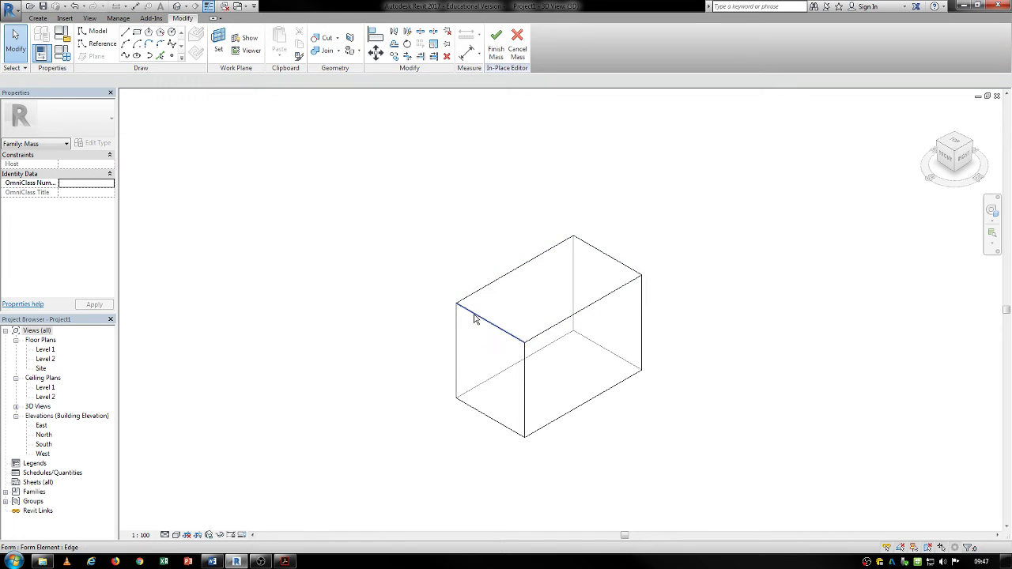
Pull the box's top front edge outward until it lies about 2730 mm from the back, slanting the front face.
{"action": "key", "text": "Tab"}
{"action": "key", "text": "Tab"}
{"action": "key", "text": "Tab"}
{"action": "left_click", "coordinate": [476, 314]}
{"action": "left_click_drag", "start_coordinate": [462, 343], "coordinate": [431, 356]}
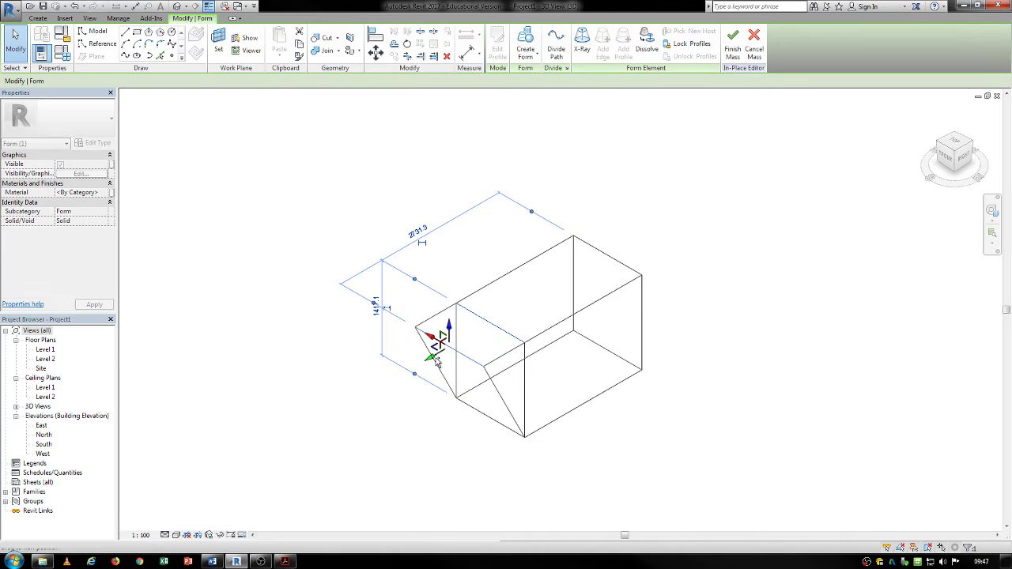
{"action": "left_click", "coordinate": [451, 283]}
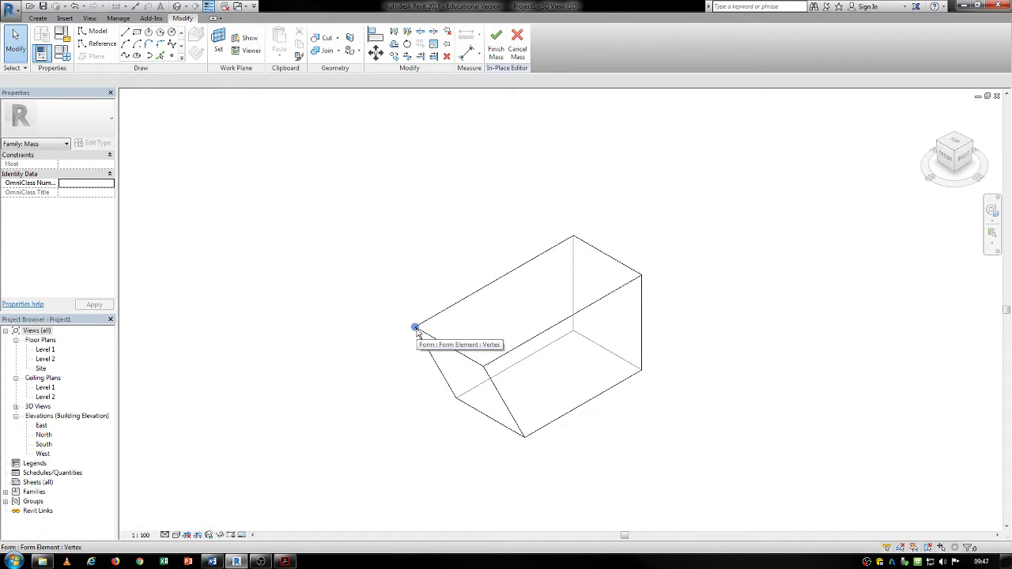
Raise the form's top front-left corner vertex to about 2640 mm above the base.
{"action": "left_click", "coordinate": [415, 328]}
{"action": "left_click_drag", "start_coordinate": [415, 325], "coordinate": [362, 196]}
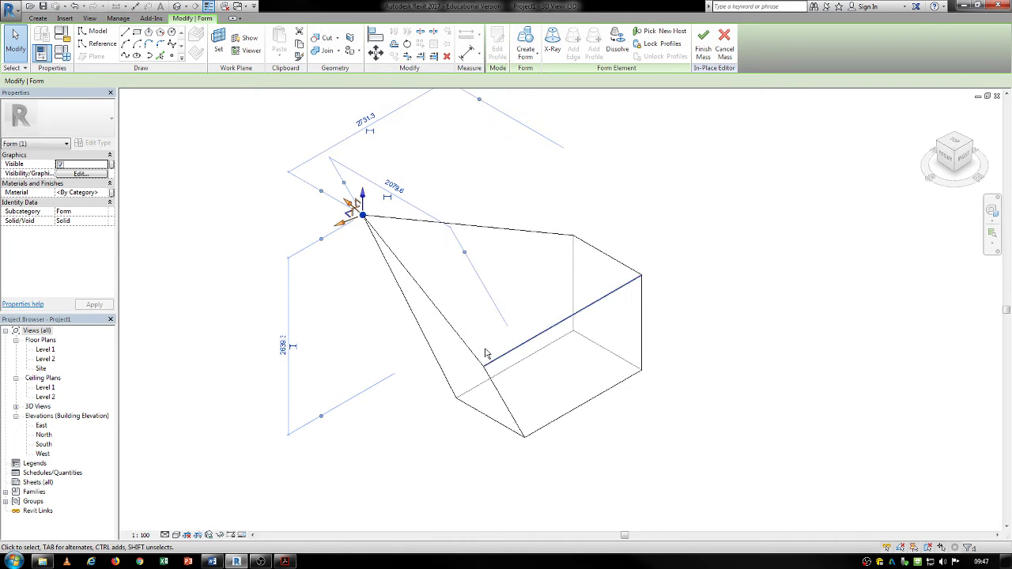
{"action": "left_click", "coordinate": [726, 282]}
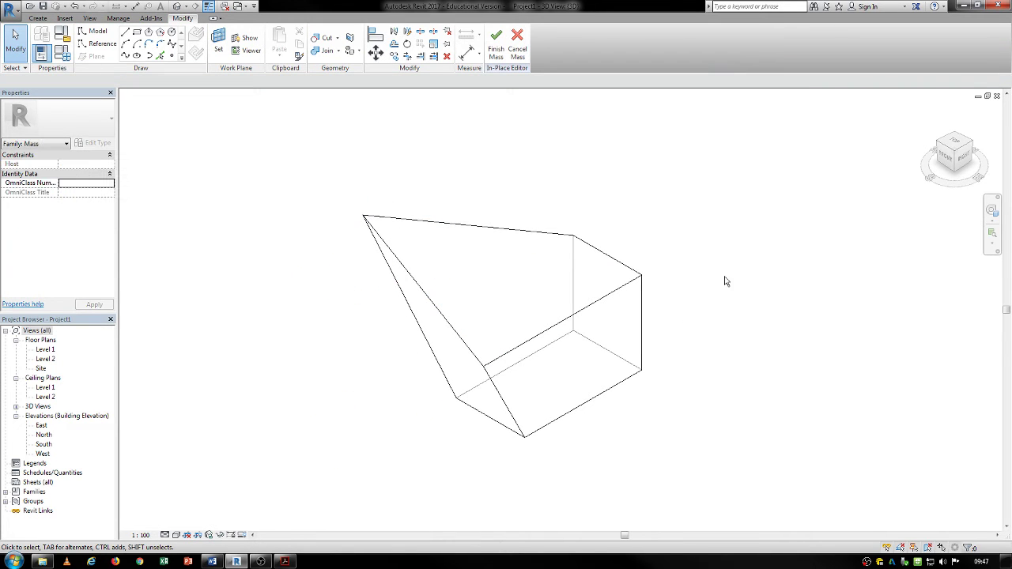
Try adding a horizontal profile around the lower part of the form and an edge on its right side face.
{"action": "left_click", "coordinate": [639, 284]}
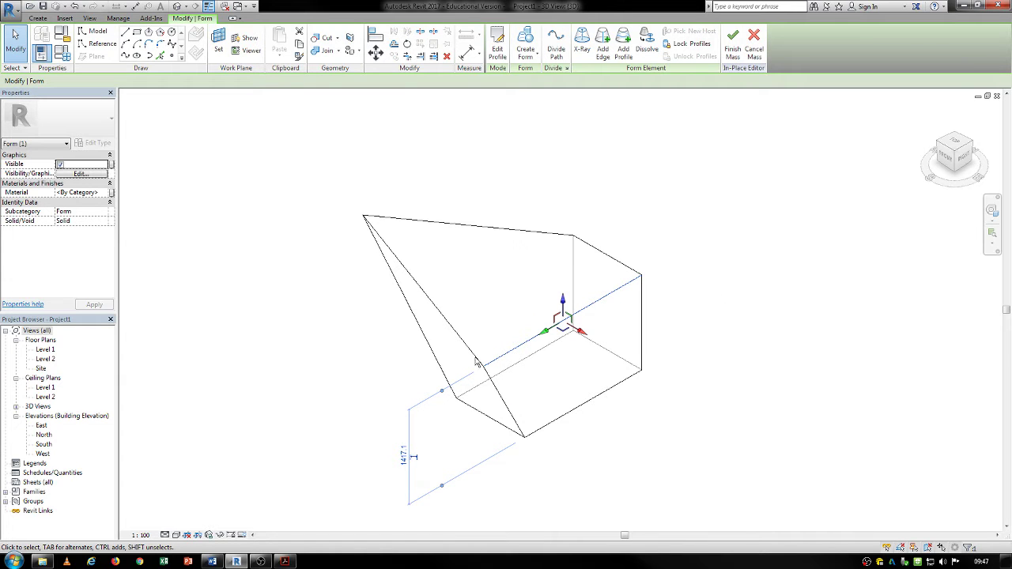
{"action": "left_click", "coordinate": [623, 43]}
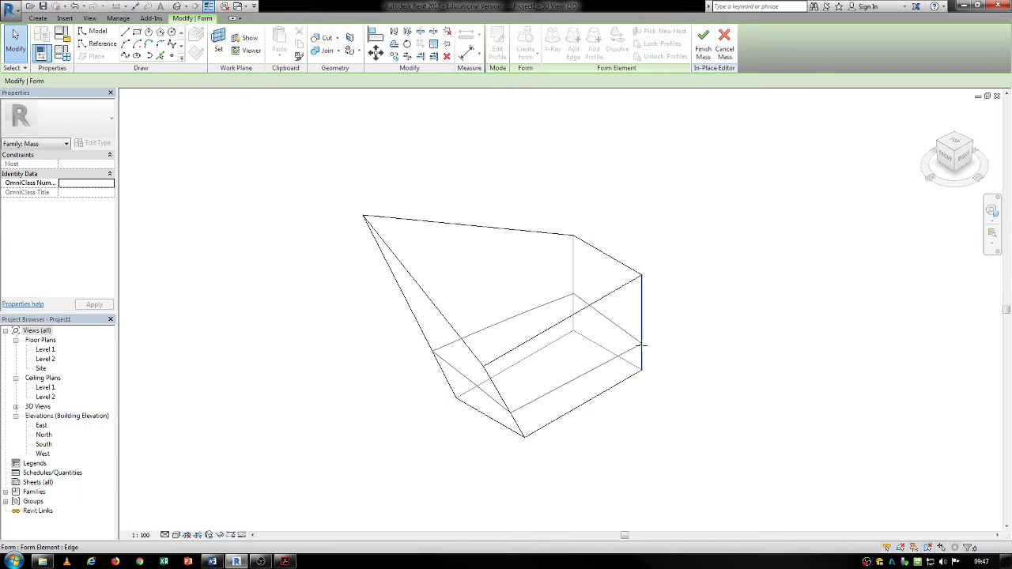
{"action": "left_click", "coordinate": [522, 393]}
{"action": "middle_click_drag", "start_coordinate": [518, 388], "coordinate": [508, 346], "text": "shift"}
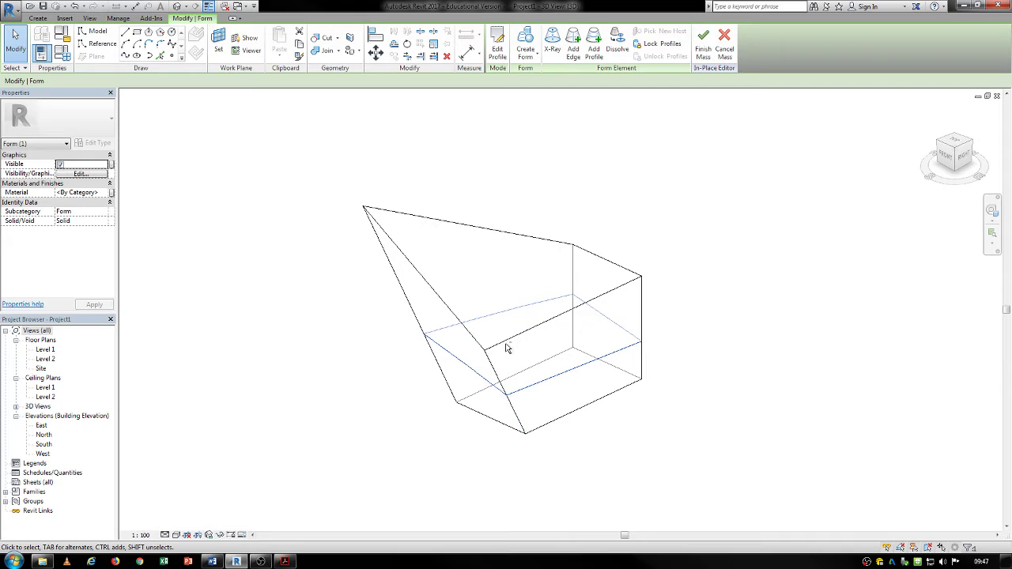
{"action": "left_click", "coordinate": [575, 35]}
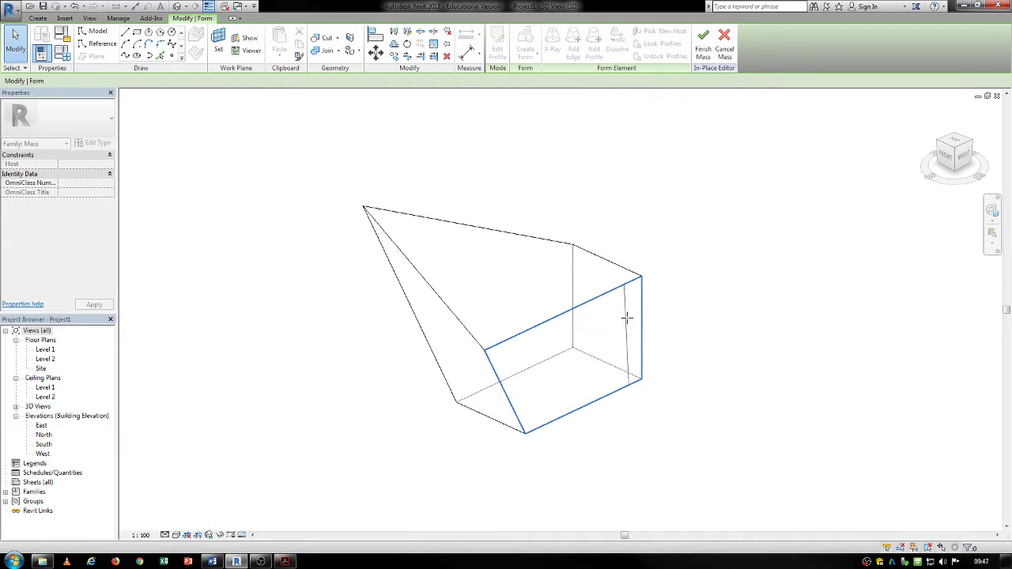
{"action": "key", "text": "Escape"}
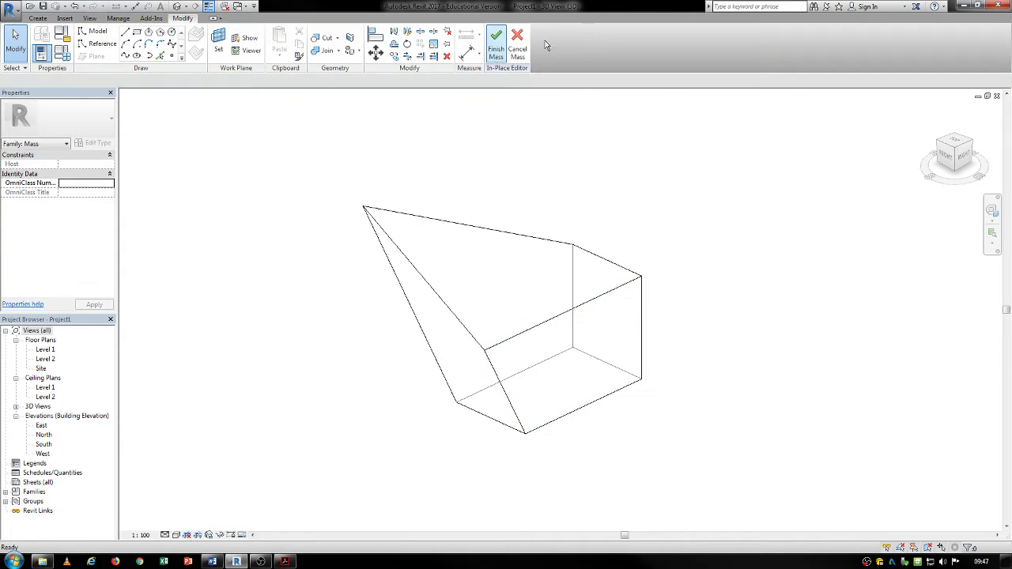
Add a horizontal profile around the form, roughly halfway up its right-hand vertical edge.
{"action": "left_click", "coordinate": [606, 298]}
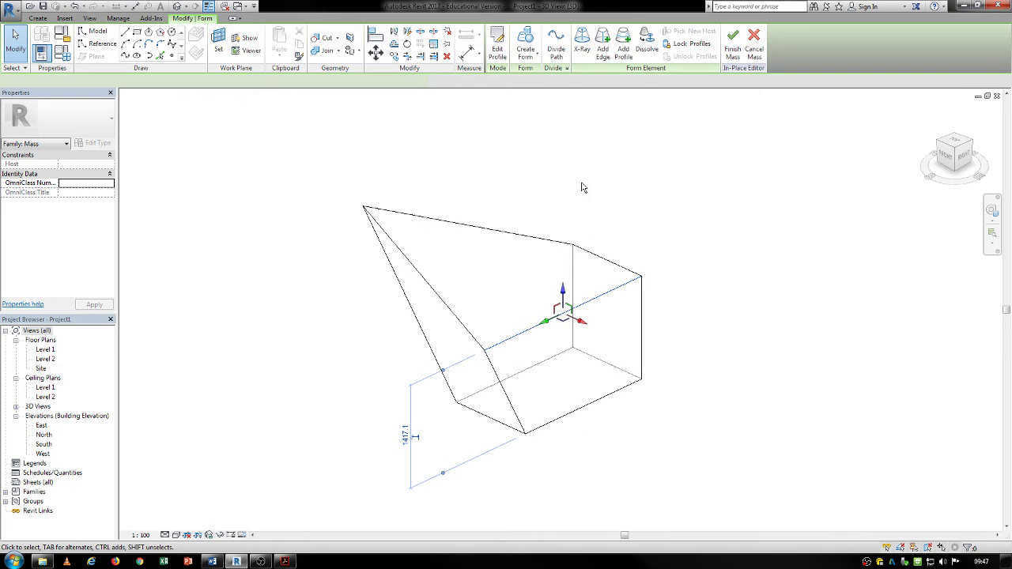
{"action": "left_click", "coordinate": [623, 44]}
{"action": "left_click", "coordinate": [642, 325]}
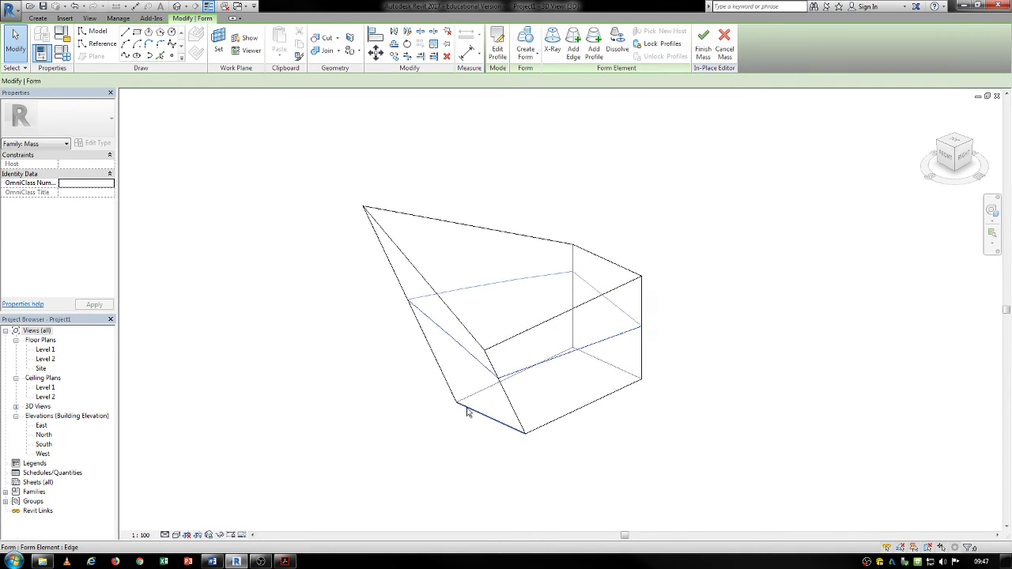
Pull the front edge of the added profile outward to curve the form's front and adjoining side faces.
{"action": "scroll", "coordinate": [467, 409], "scroll_direction": "down", "scroll_amount": 1}
{"action": "middle_click_drag", "start_coordinate": [471, 407], "coordinate": [520, 399]}
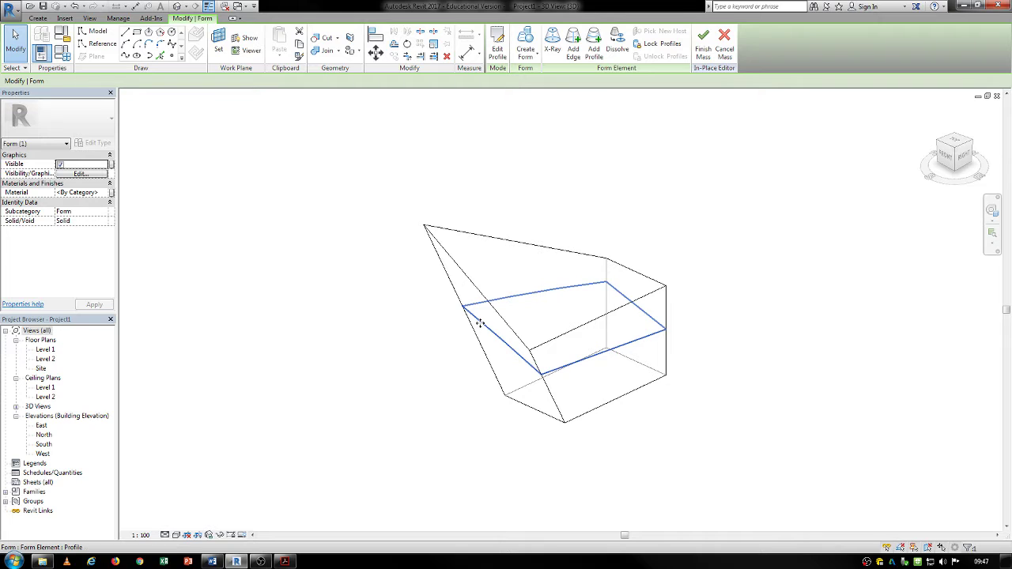
{"action": "left_click", "coordinate": [481, 322]}
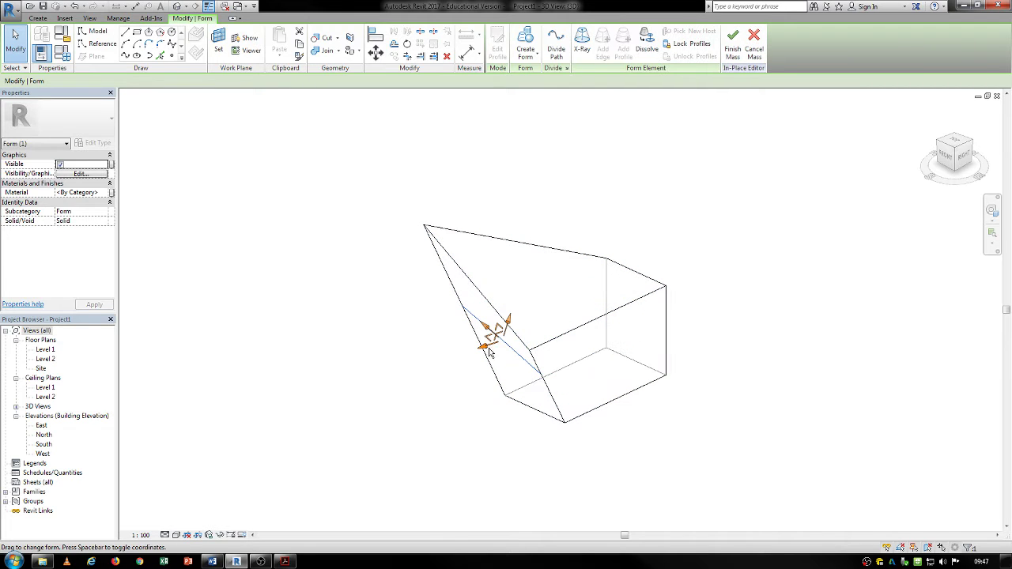
{"action": "left_click_drag", "start_coordinate": [492, 348], "coordinate": [440, 373]}
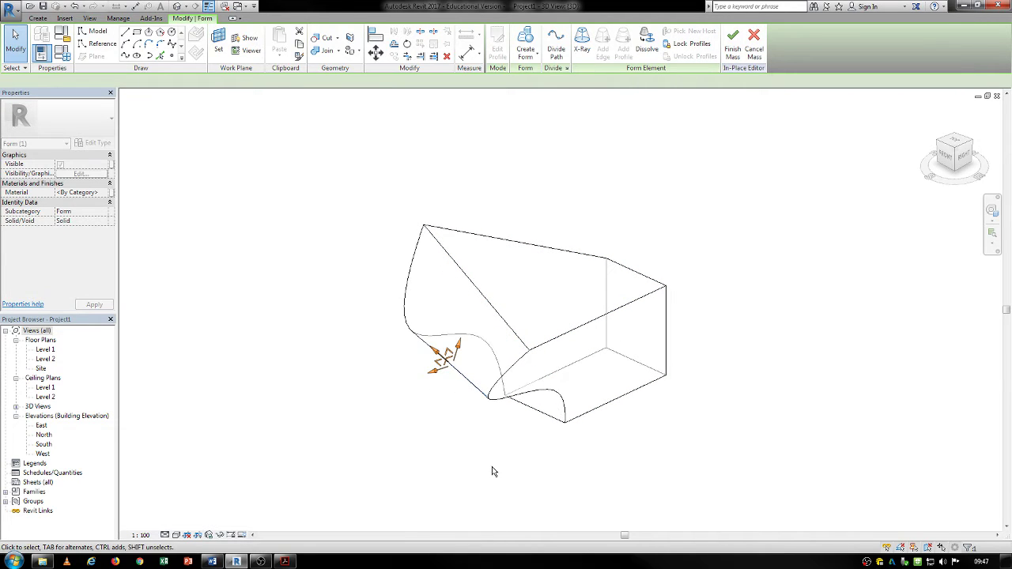
{"action": "middle_click_drag", "start_coordinate": [630, 474], "coordinate": [598, 490], "text": "shift"}
{"action": "middle_click_drag", "start_coordinate": [385, 276], "coordinate": [451, 369], "text": "shift"}
{"action": "middle_click_drag", "start_coordinate": [480, 316], "coordinate": [411, 230]}
{"action": "left_click", "coordinate": [614, 221]}
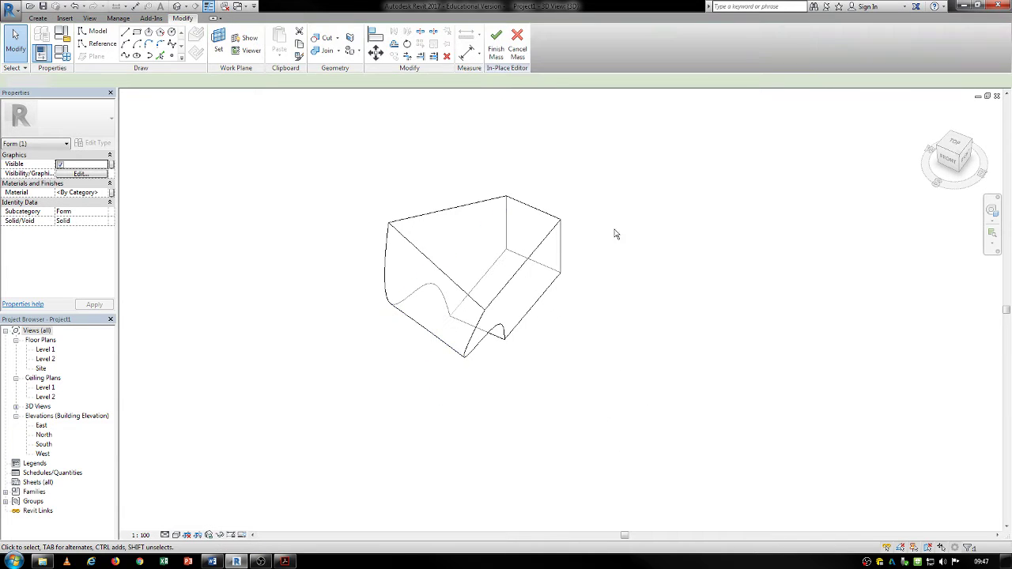
{"action": "middle_click_drag", "start_coordinate": [602, 304], "coordinate": [582, 277], "text": "shift"}
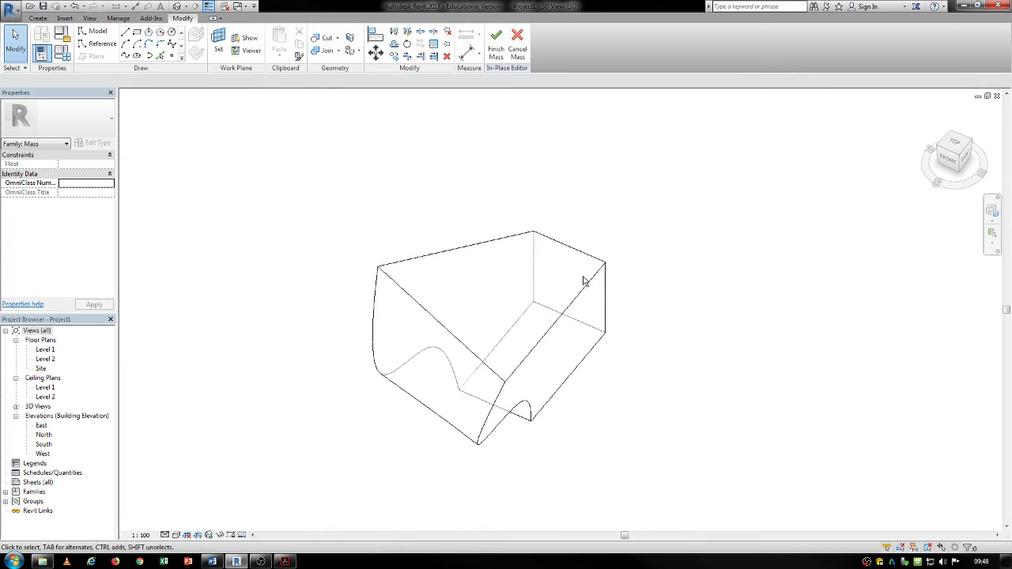
{"action": "left_click", "coordinate": [597, 279]}
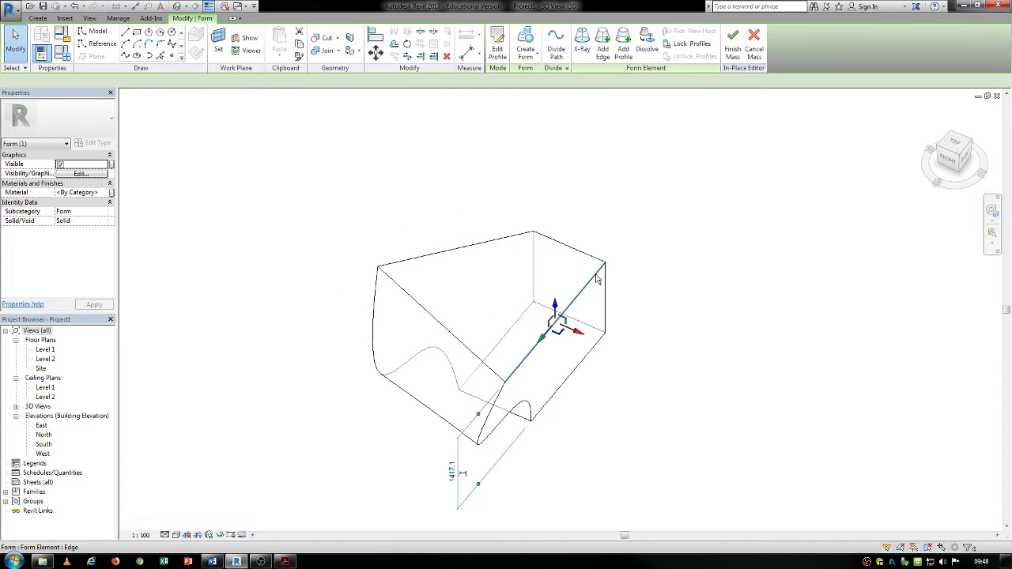
{"action": "left_click", "coordinate": [606, 285]}
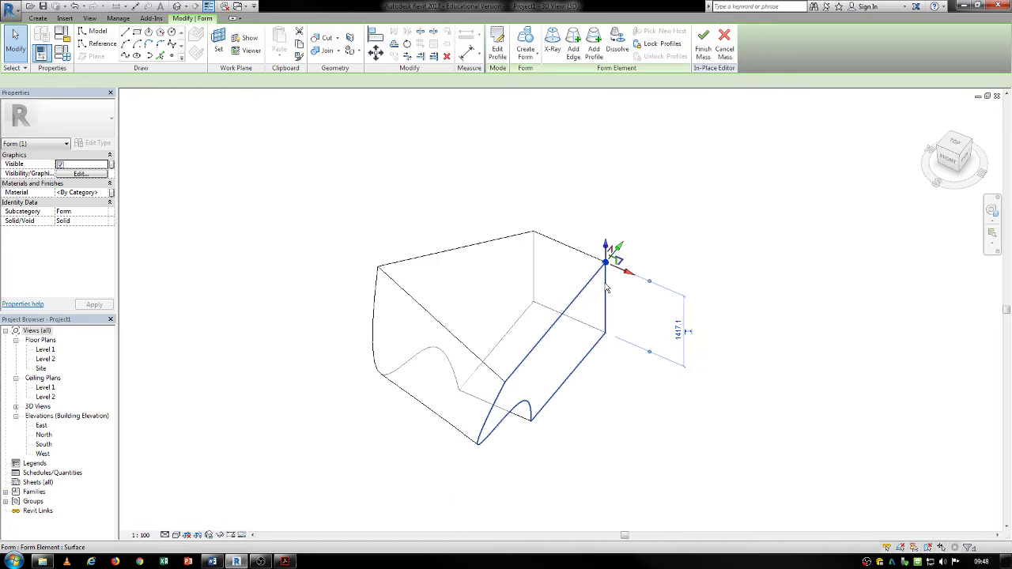
{"action": "left_click", "coordinate": [595, 299]}
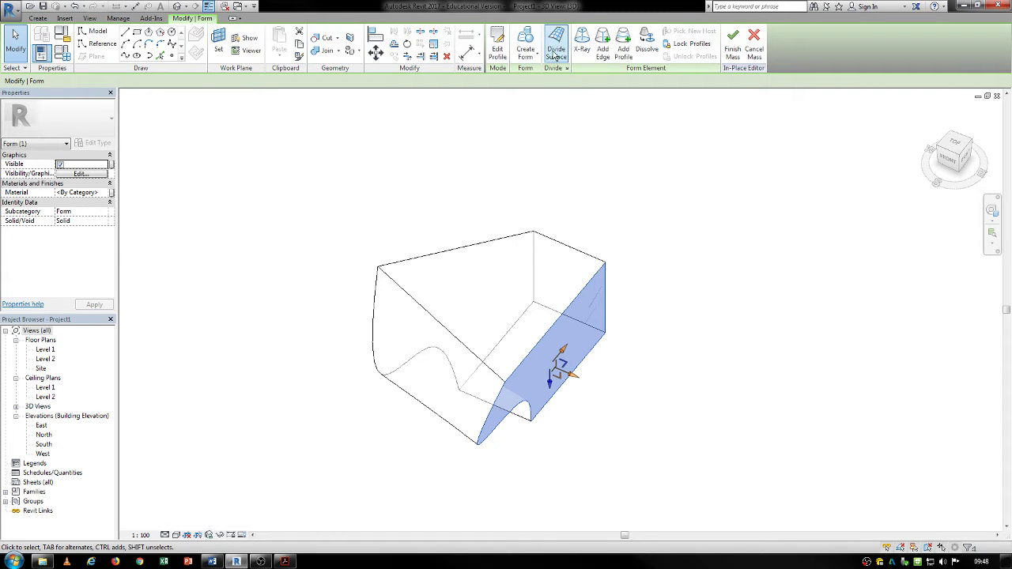
{"action": "middle_click_drag", "start_coordinate": [414, 282], "coordinate": [490, 429]}
{"action": "left_click", "coordinate": [311, 263]}
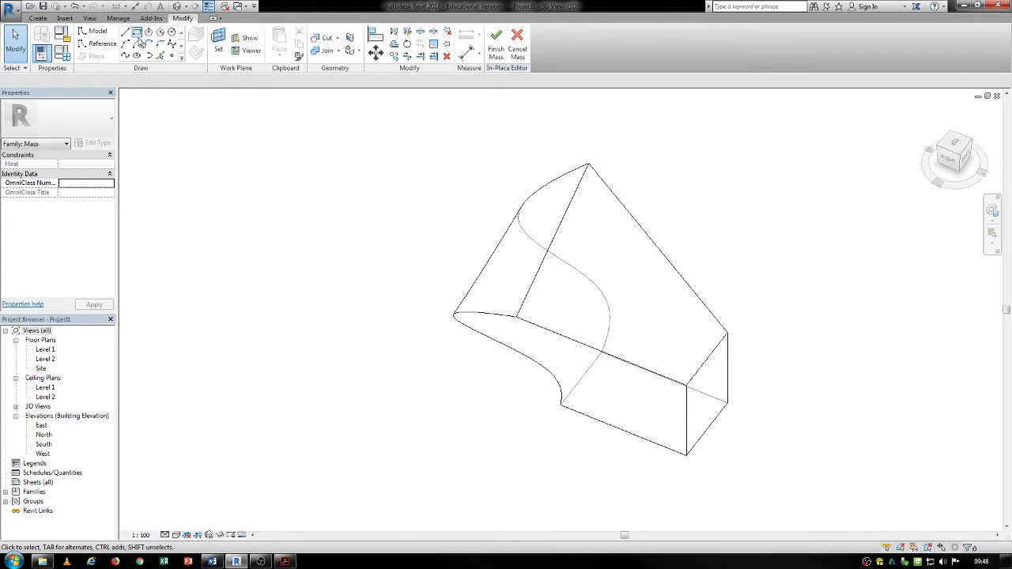
Draw a model-line circle with a radius of about 1060 mm just outside the form's low rear end.
{"action": "left_click", "coordinate": [171, 32]}
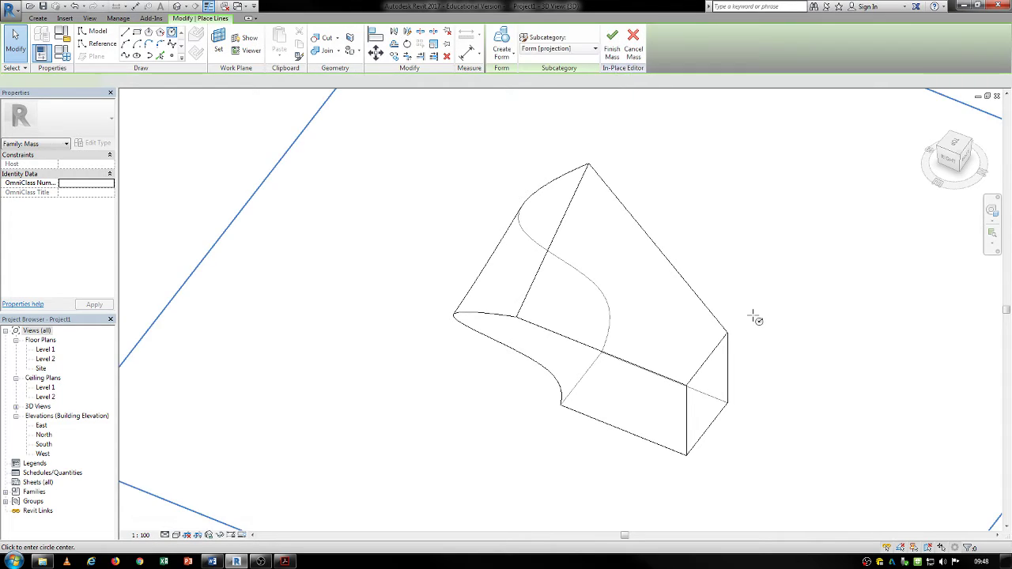
{"action": "middle_click_drag", "start_coordinate": [757, 316], "coordinate": [516, 237]}
{"action": "left_click", "coordinate": [428, 386]}
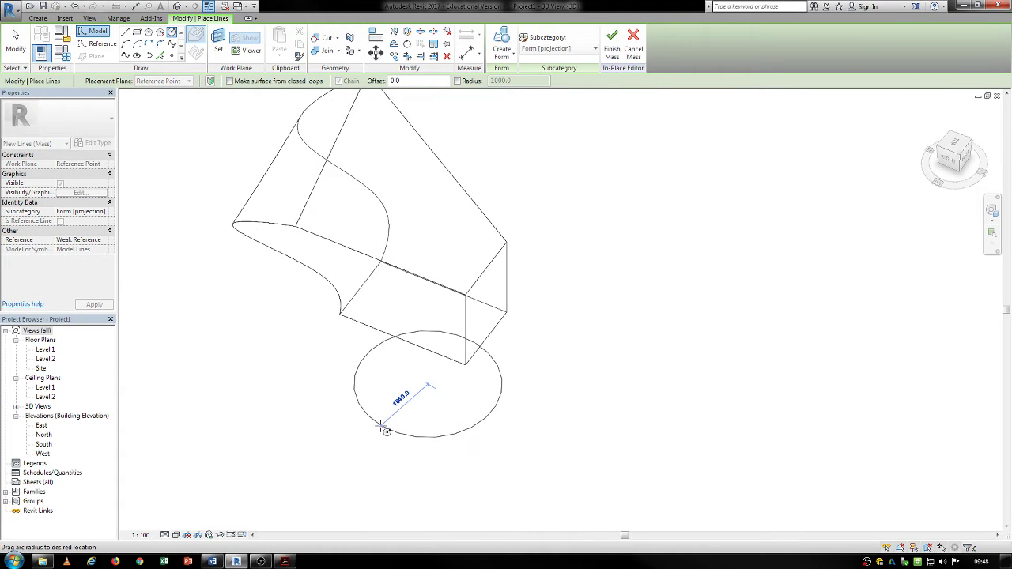
{"action": "left_click", "coordinate": [388, 425]}
{"action": "key", "text": "Escape"}
{"action": "key", "text": "Escape"}
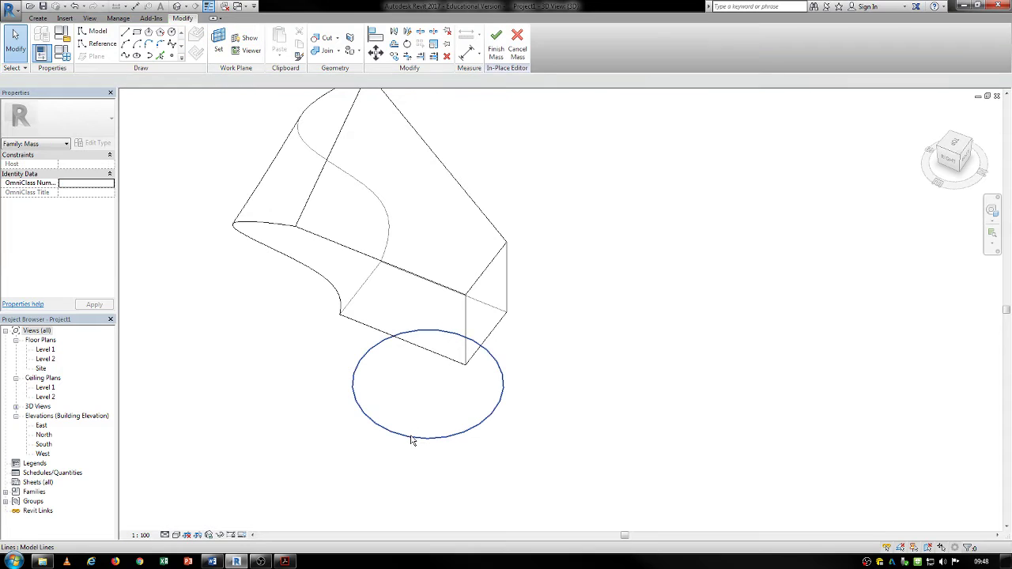
Create a void form from the circle, choosing the sphere variant.
{"action": "left_click", "coordinate": [409, 436]}
{"action": "left_click", "coordinate": [498, 60]}
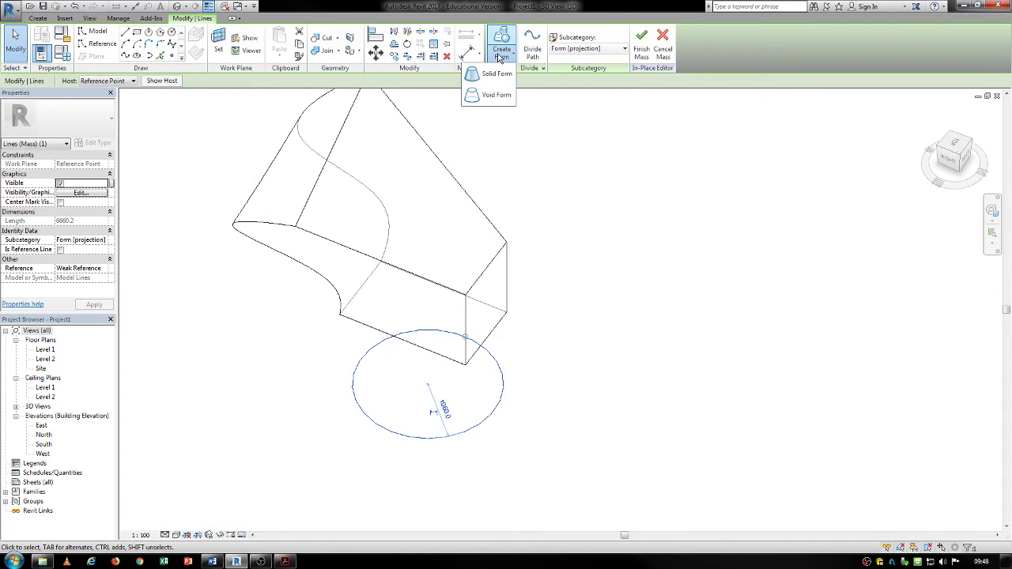
{"action": "left_click", "coordinate": [491, 94]}
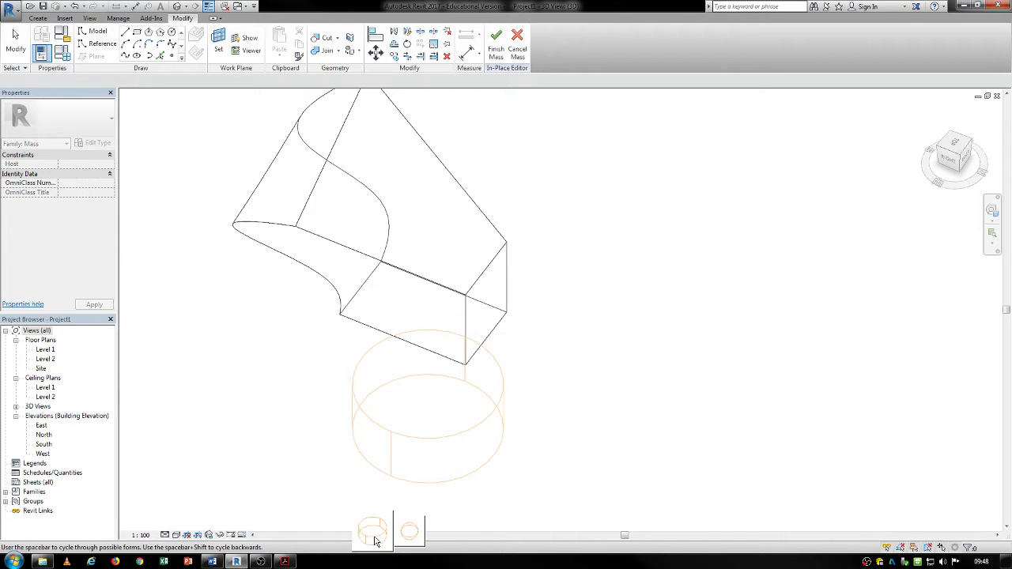
{"action": "left_click", "coordinate": [401, 536]}
Move the void sphere in the top view so that it overlaps the low rear end of the solid form.
{"action": "scroll", "coordinate": [618, 394], "scroll_direction": "down", "scroll_amount": 2}
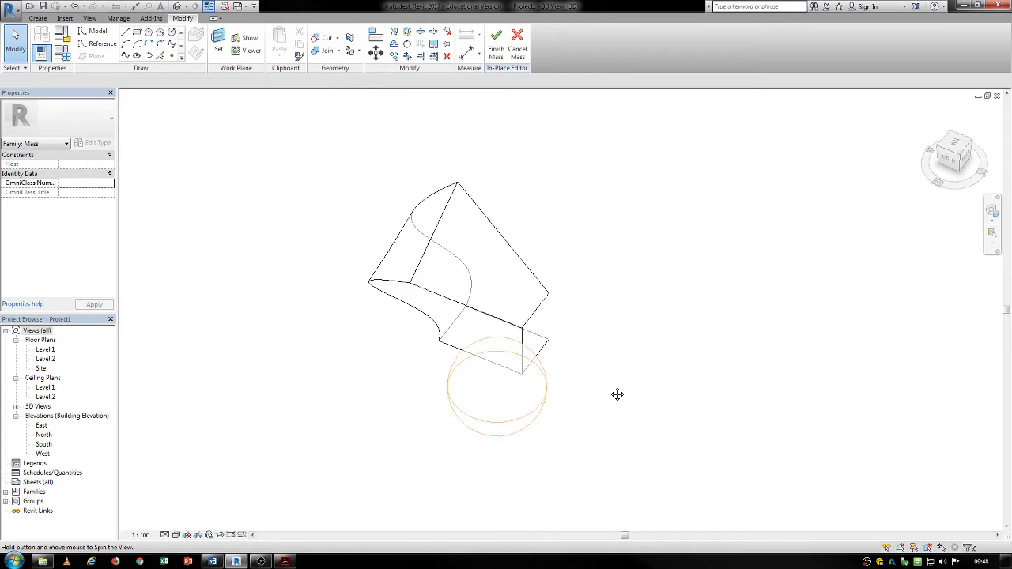
{"action": "middle_click_drag", "start_coordinate": [617, 394], "coordinate": [348, 379], "text": "shift"}
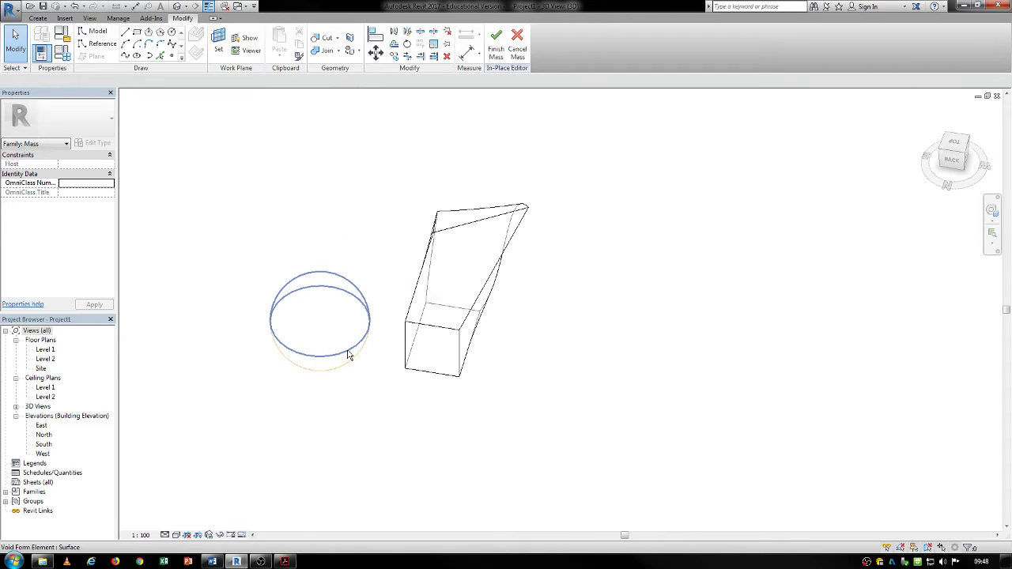
{"action": "left_click", "coordinate": [347, 356]}
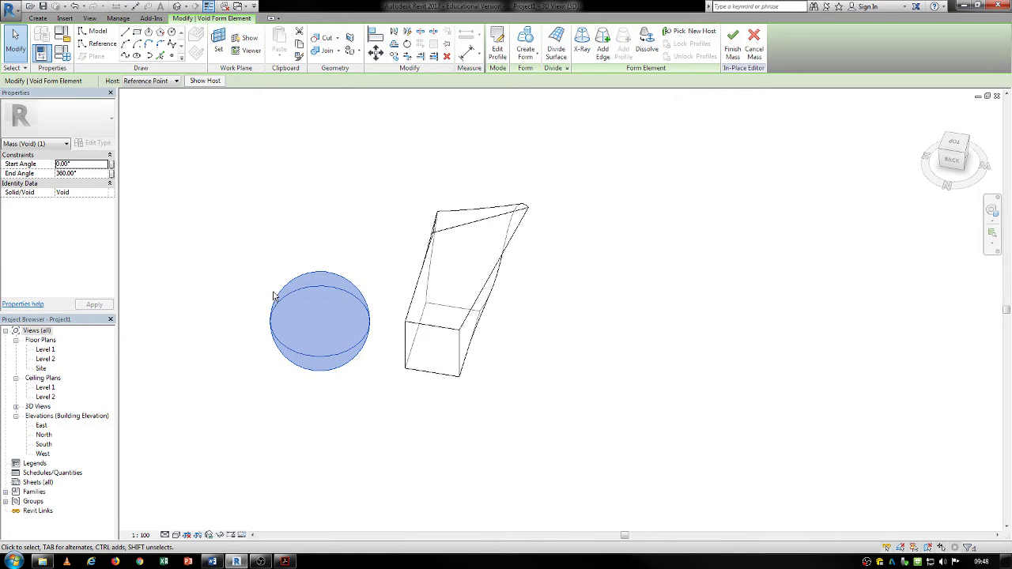
{"action": "scroll", "coordinate": [276, 276], "scroll_direction": "down", "scroll_amount": 1}
{"action": "middle_click_drag", "start_coordinate": [276, 275], "coordinate": [386, 481], "text": "shift"}
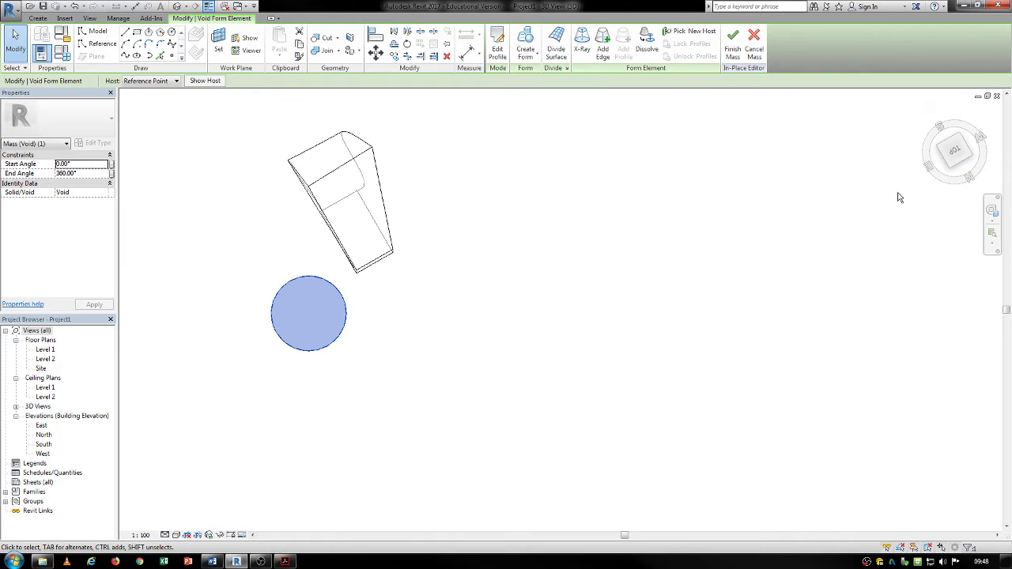
{"action": "left_click", "coordinate": [954, 150]}
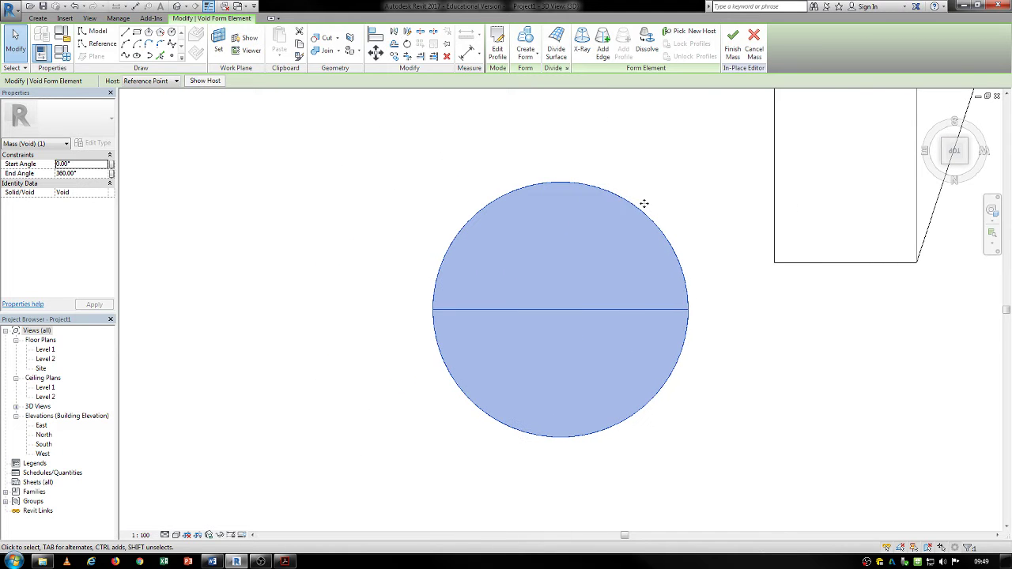
{"action": "left_click_drag", "start_coordinate": [641, 212], "coordinate": [804, 163]}
{"action": "scroll", "coordinate": [819, 425], "scroll_direction": "down", "scroll_amount": 2}
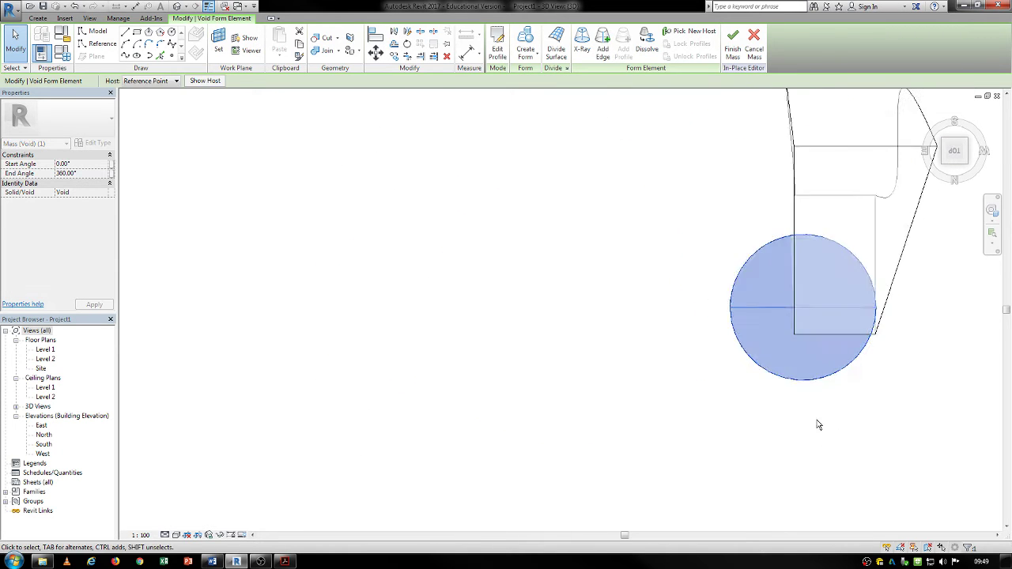
{"action": "middle_click_drag", "start_coordinate": [861, 409], "coordinate": [777, 17]}
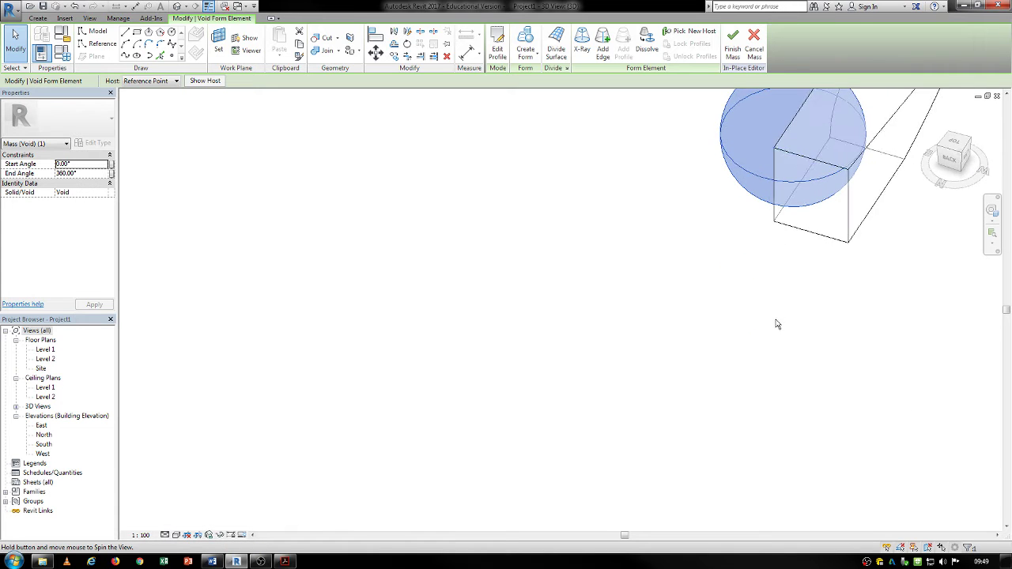
Cut the solid form with the void sphere and finish the in-place mass.
{"action": "middle_click_drag", "start_coordinate": [776, 324], "coordinate": [824, 282], "text": "shift"}
{"action": "scroll", "coordinate": [824, 282], "scroll_direction": "down", "scroll_amount": 1}
{"action": "middle_click_drag", "start_coordinate": [743, 225], "coordinate": [531, 435]}
{"action": "scroll", "coordinate": [528, 459], "scroll_direction": "up", "scroll_amount": 1}
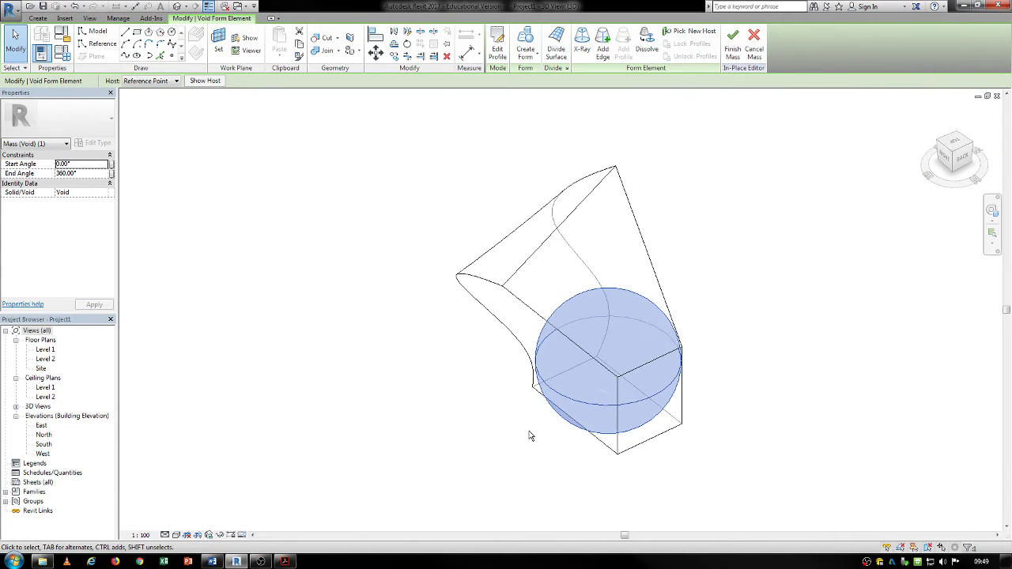
{"action": "left_click", "coordinate": [383, 335]}
{"action": "left_click", "coordinate": [326, 39]}
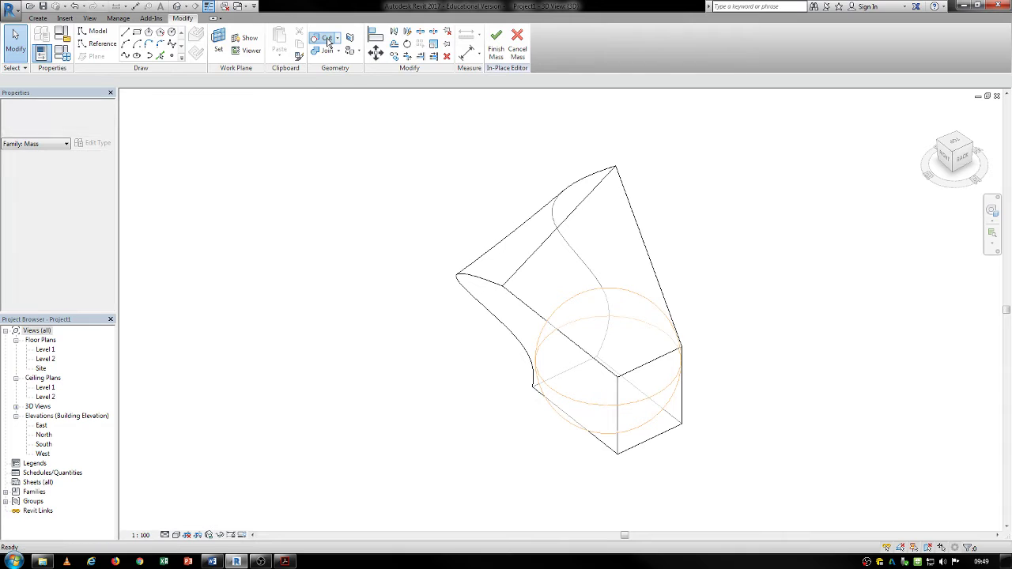
{"action": "left_click", "coordinate": [536, 314]}
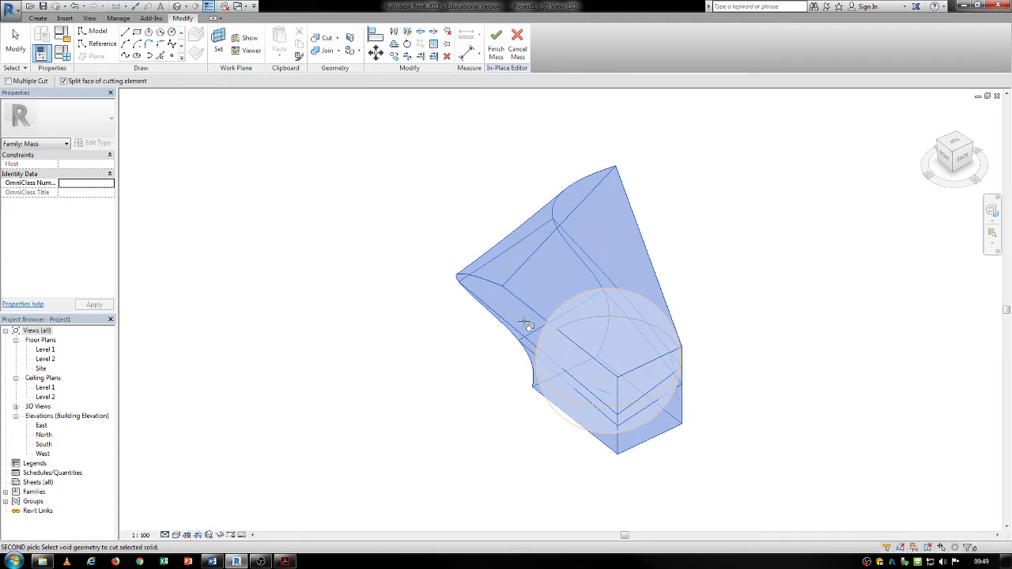
{"action": "left_click", "coordinate": [576, 296]}
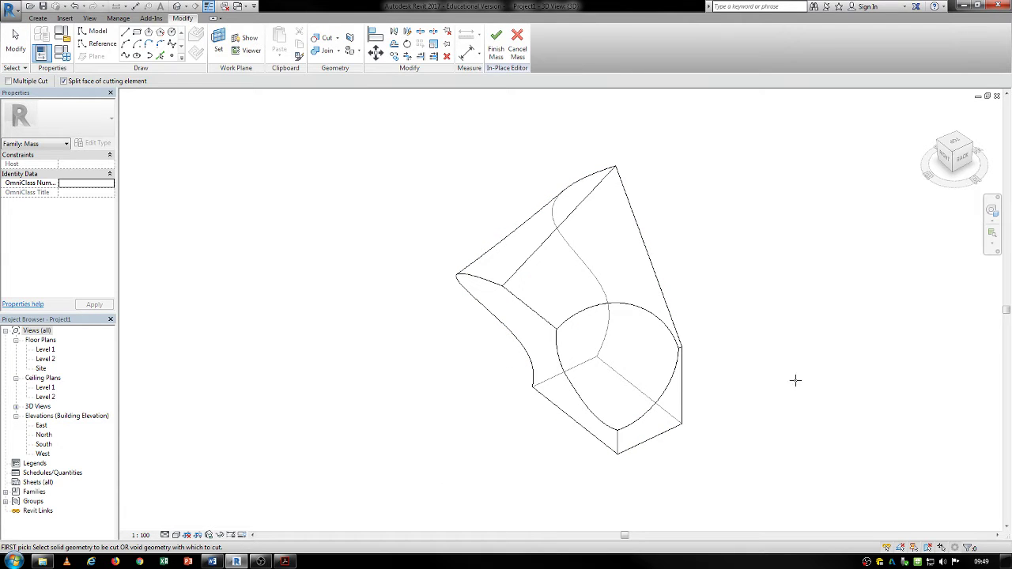
{"action": "mouse_move", "coordinate": [795, 380]}
{"action": "middle_mouse_down", "text": "shift"}
{"action": "mouse_move", "coordinate": [587, 351]}
{"action": "mouse_move", "coordinate": [624, 334]}
{"action": "mouse_move", "coordinate": [804, 396]}
{"action": "middle_mouse_up", "text": "shift"}
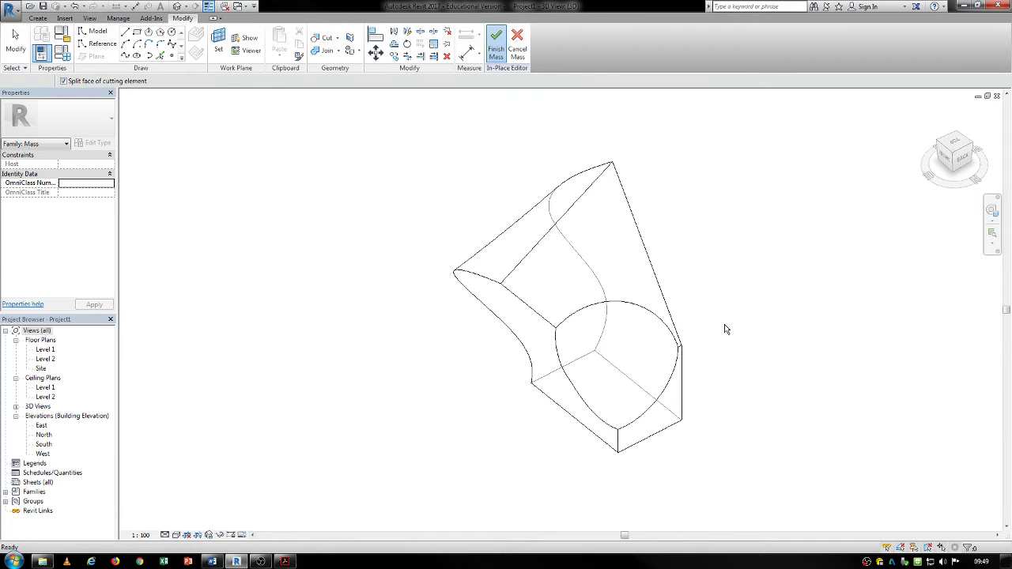
{"action": "middle_click_drag", "start_coordinate": [724, 329], "coordinate": [639, 332], "text": "shift"}
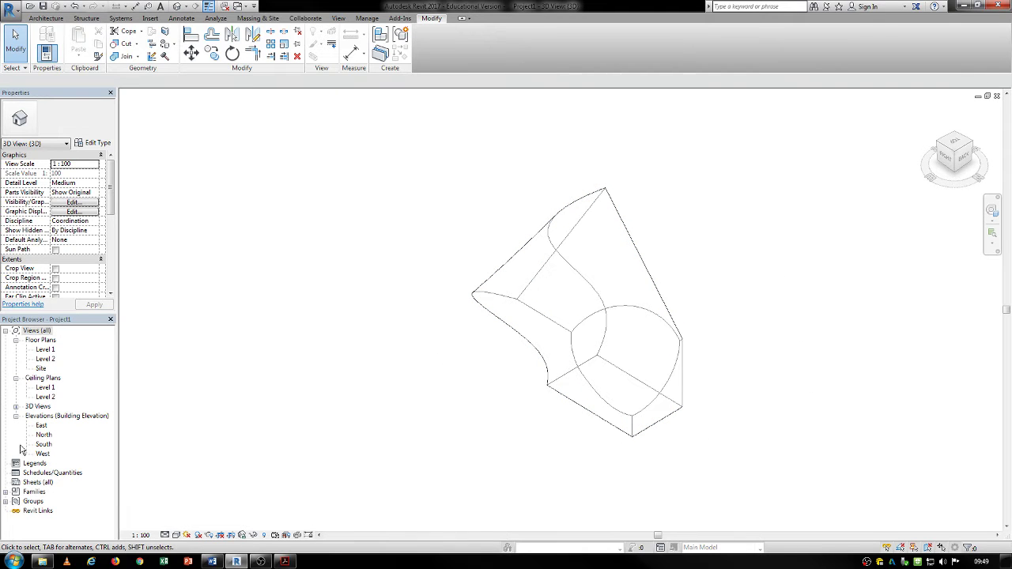
Open the North elevation view.
{"action": "left_click", "coordinate": [39, 425]}
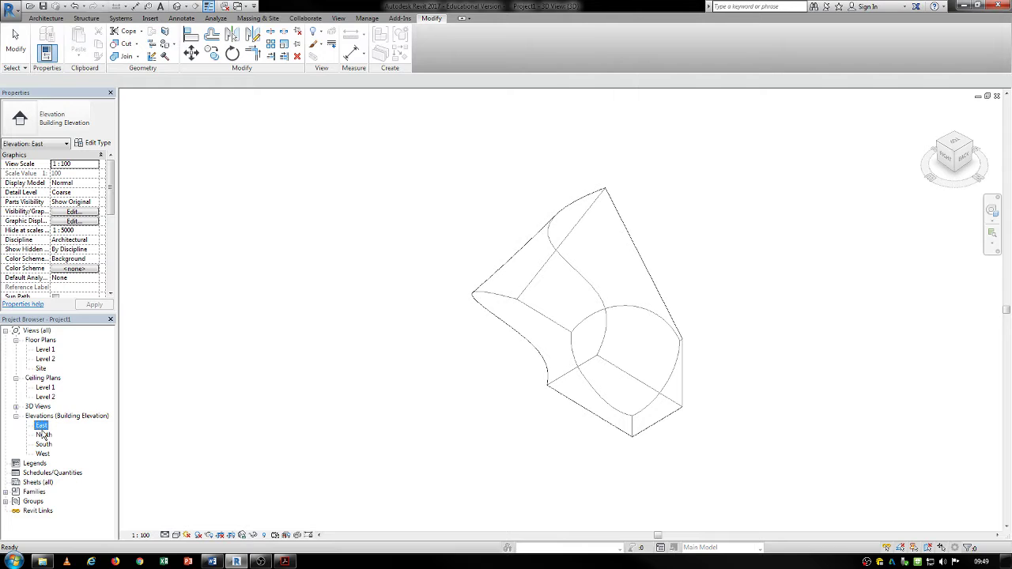
{"action": "double_click", "coordinate": [43, 435]}
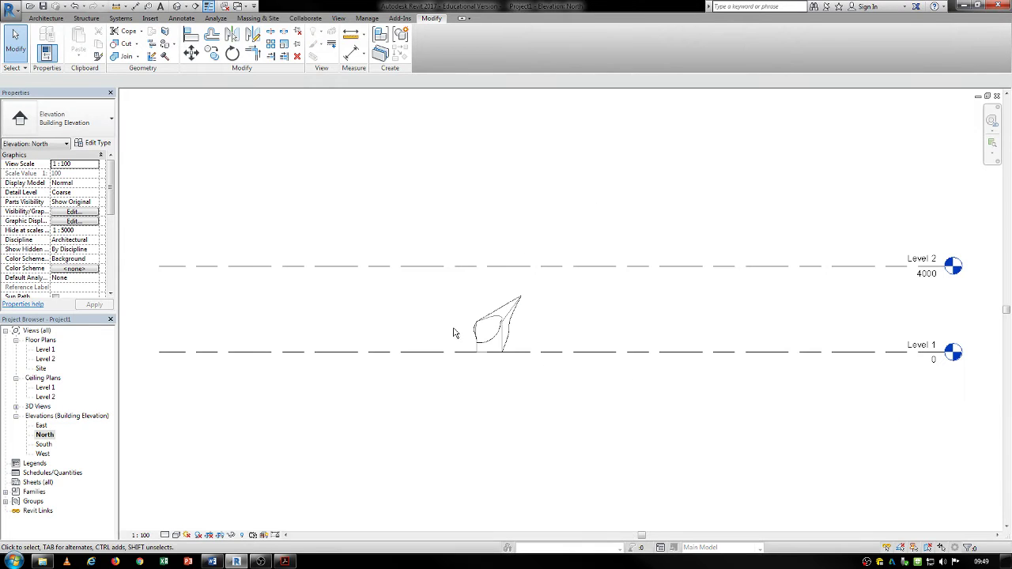
{"action": "left_click", "coordinate": [503, 336]}
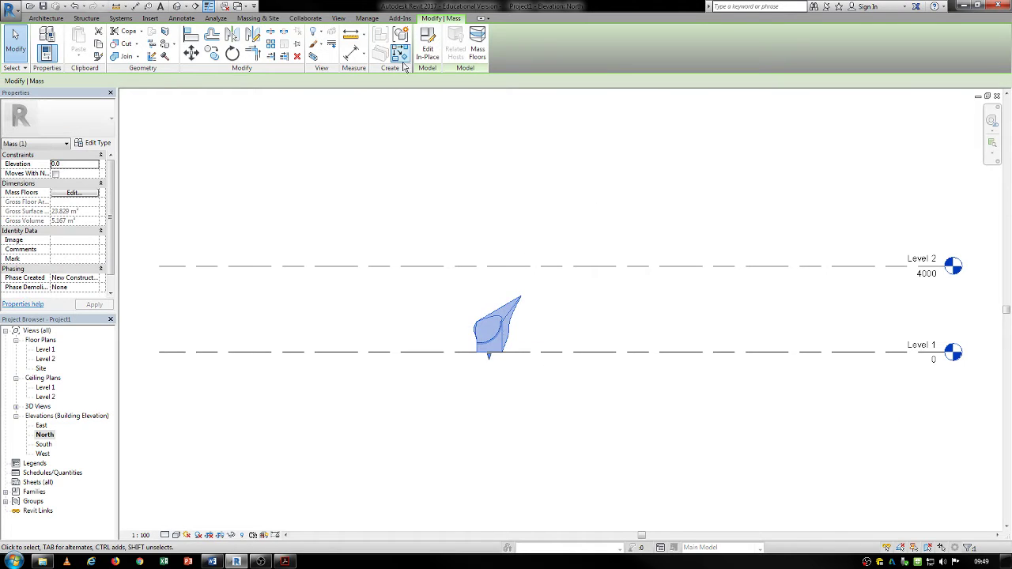
{"action": "left_click", "coordinate": [428, 48]}
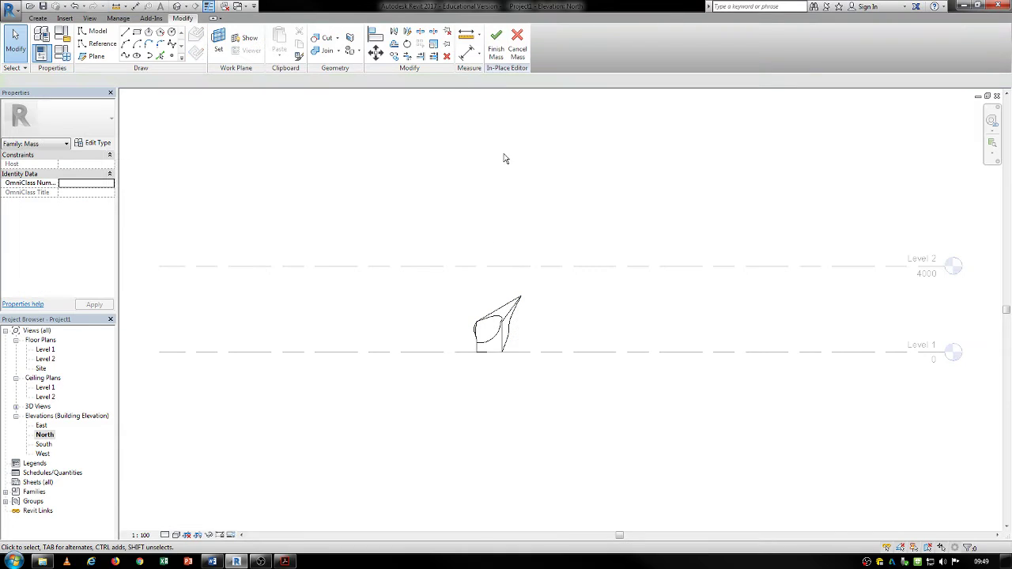
{"action": "left_click_drag", "start_coordinate": [449, 295], "coordinate": [568, 423]}
{"action": "left_click", "coordinate": [412, 286]}
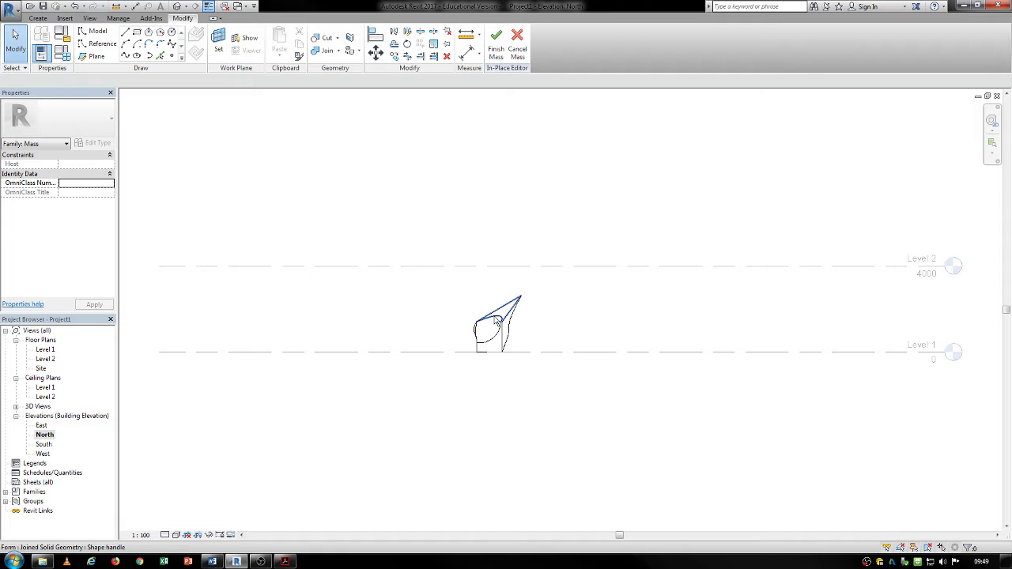
{"action": "left_click", "coordinate": [511, 46]}
Lower Level 2 to an elevation of 800 mm so it crosses the mass, and return to the 3D view.
{"action": "left_click_drag", "start_coordinate": [639, 266], "coordinate": [634, 339]}
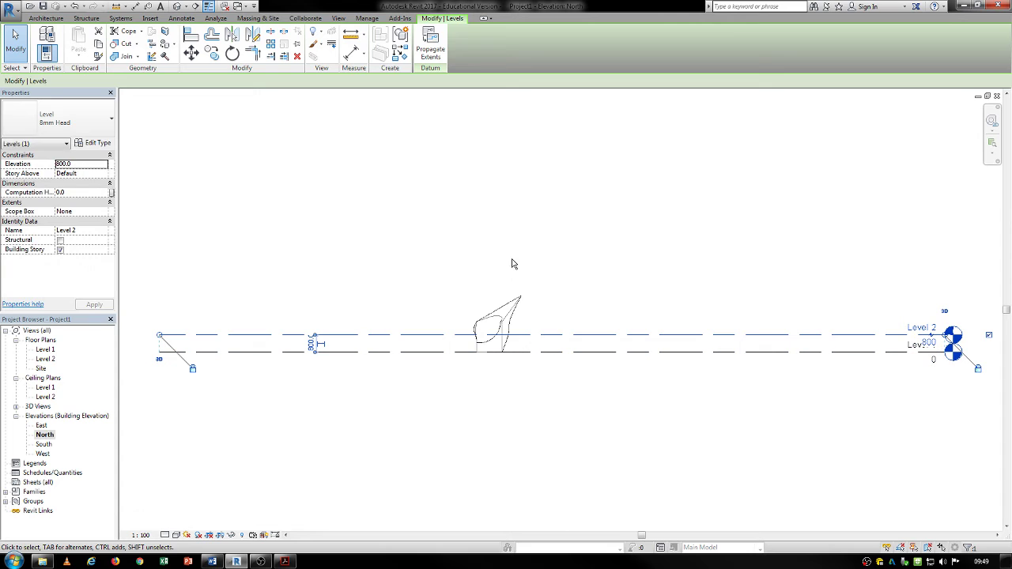
{"action": "left_click", "coordinate": [369, 247]}
{"action": "key", "text": "ctrl+Tab"}
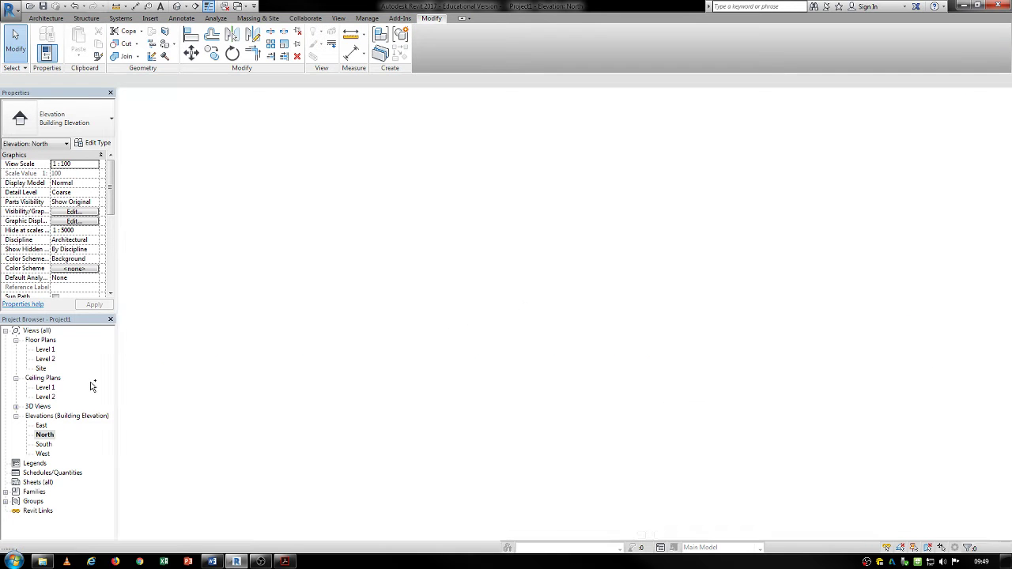
Select the mass in 3D and examine in the North elevation where the levels cross it.
{"action": "left_click", "coordinate": [633, 314]}
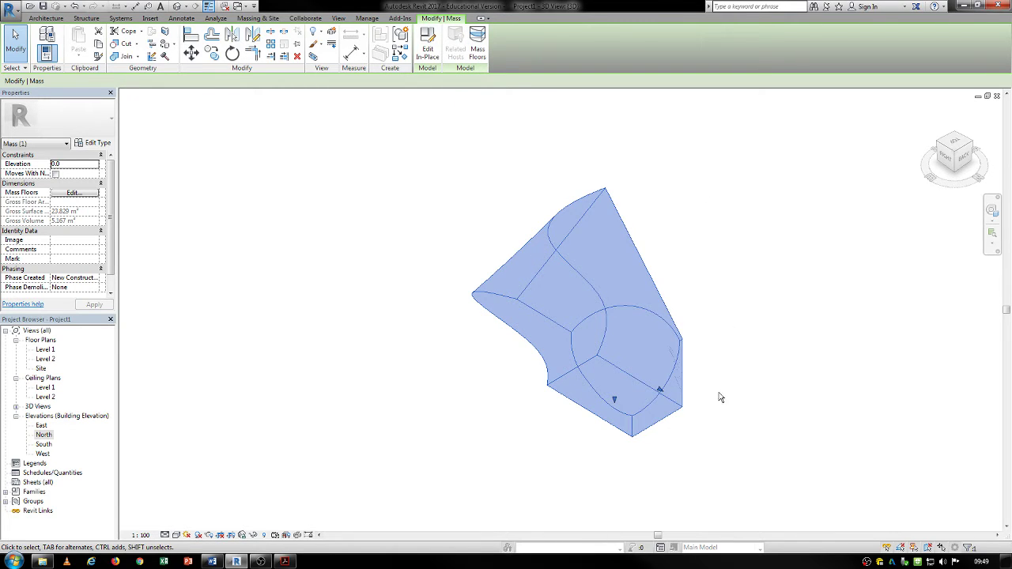
{"action": "middle_click_drag", "start_coordinate": [469, 339], "coordinate": [406, 327]}
{"action": "double_click", "coordinate": [43, 435]}
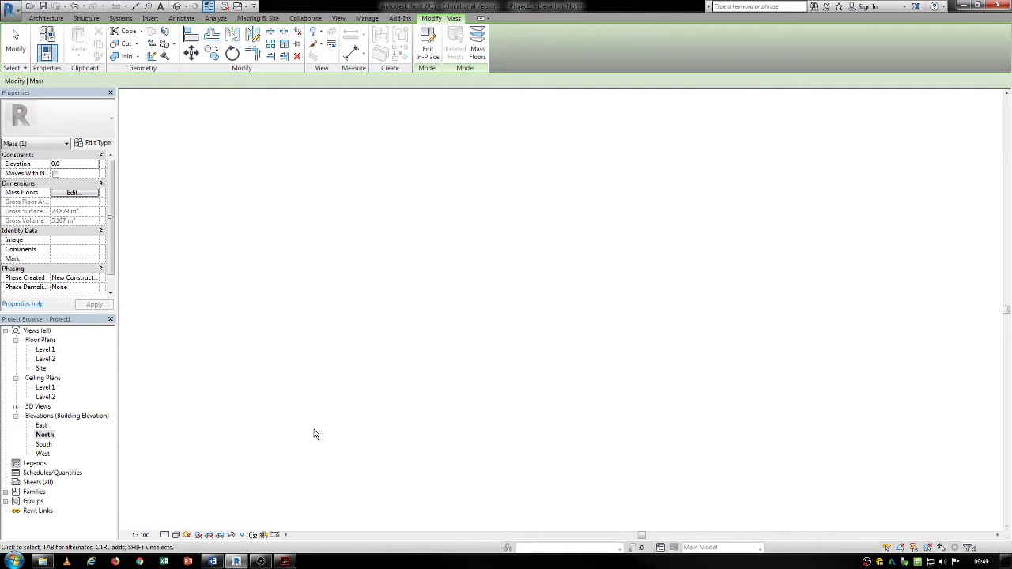
{"action": "scroll", "coordinate": [409, 346], "scroll_direction": "up", "scroll_amount": 1}
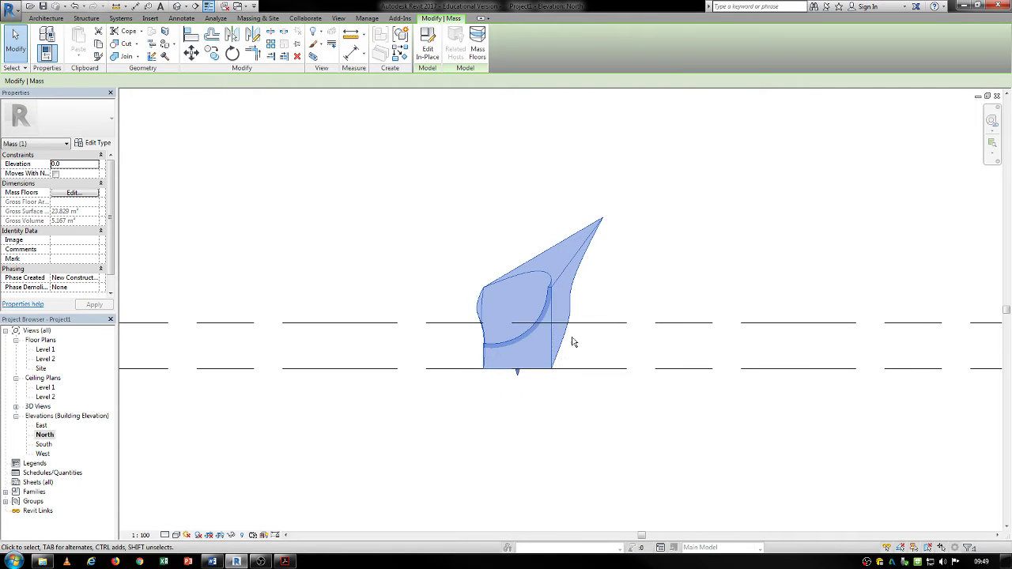
{"action": "left_click", "coordinate": [422, 299]}
Return to the 3D view and add mass floors to the mass at Level 1 and Level 2.
{"action": "key", "text": "ctrl+Tab"}
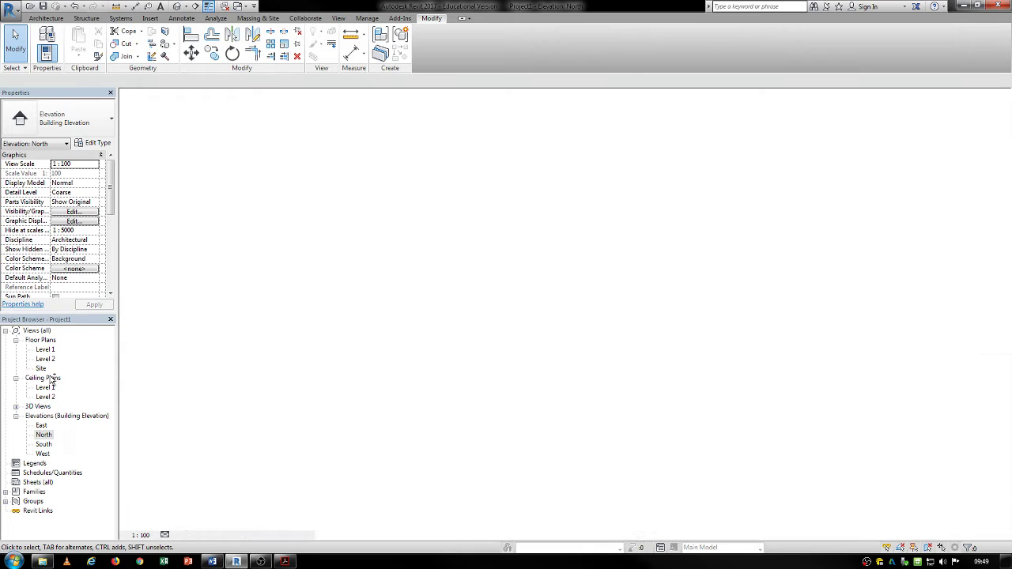
{"action": "left_click", "coordinate": [509, 315]}
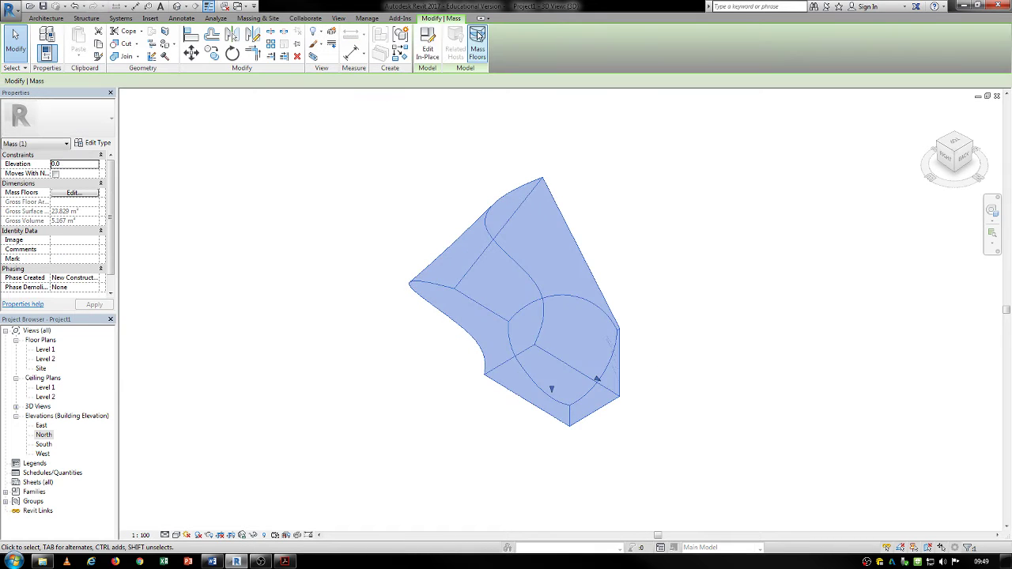
{"action": "left_click", "coordinate": [477, 43]}
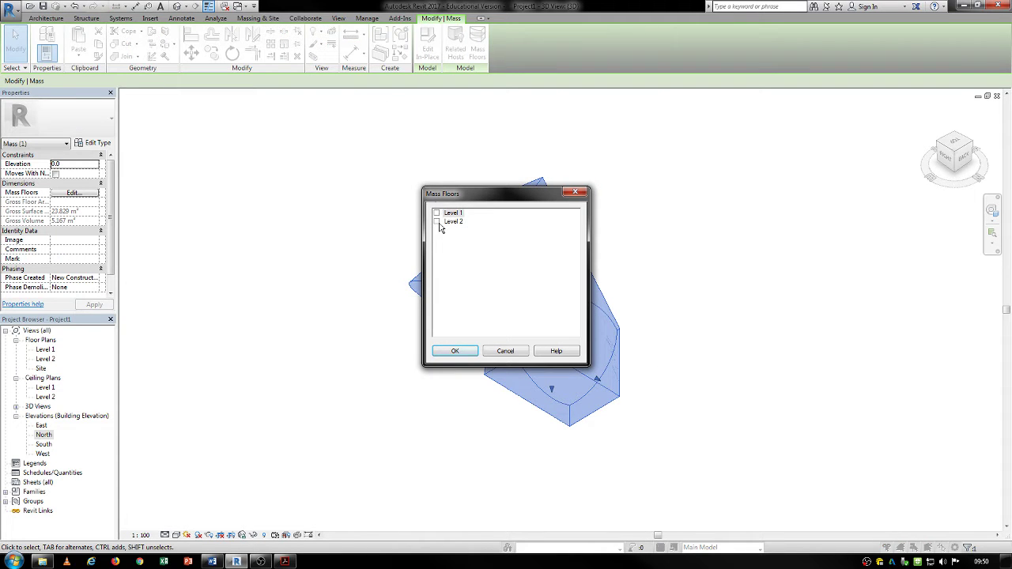
{"action": "left_click", "coordinate": [453, 347]}
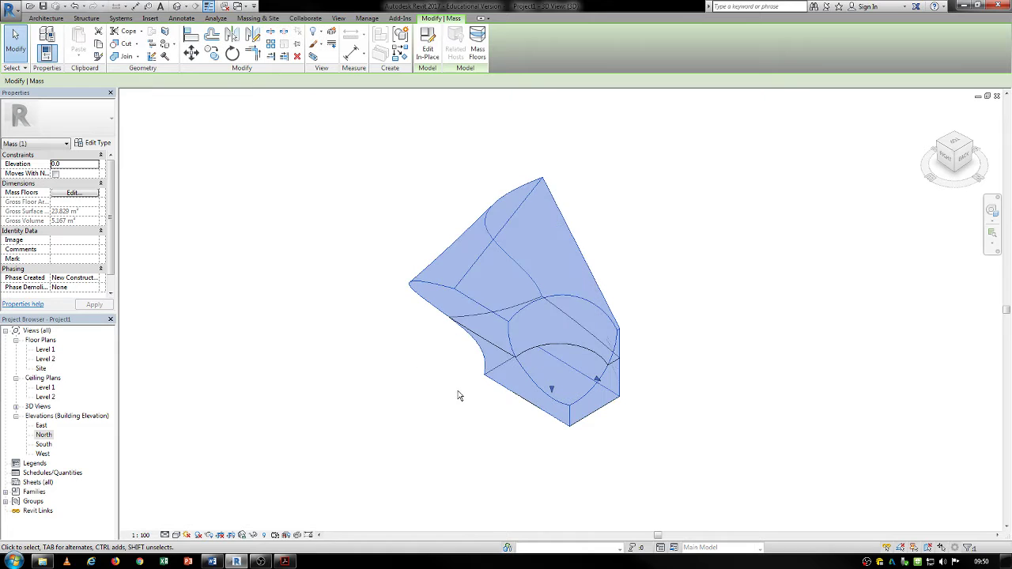
{"action": "middle_click_drag", "start_coordinate": [413, 388], "coordinate": [374, 349], "text": "shift"}
{"action": "left_click", "coordinate": [374, 350]}
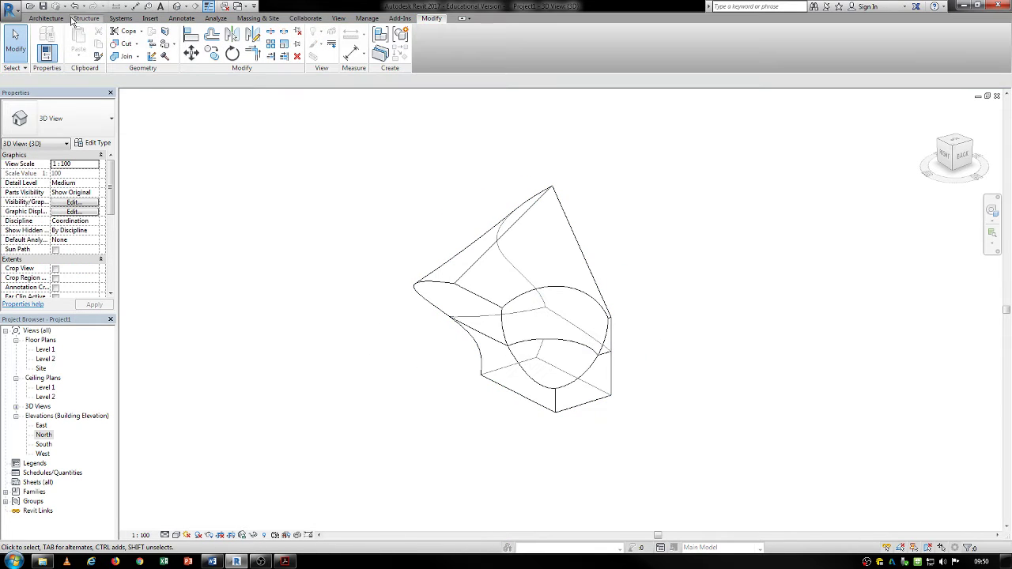
{"action": "left_click", "coordinate": [46, 17]}
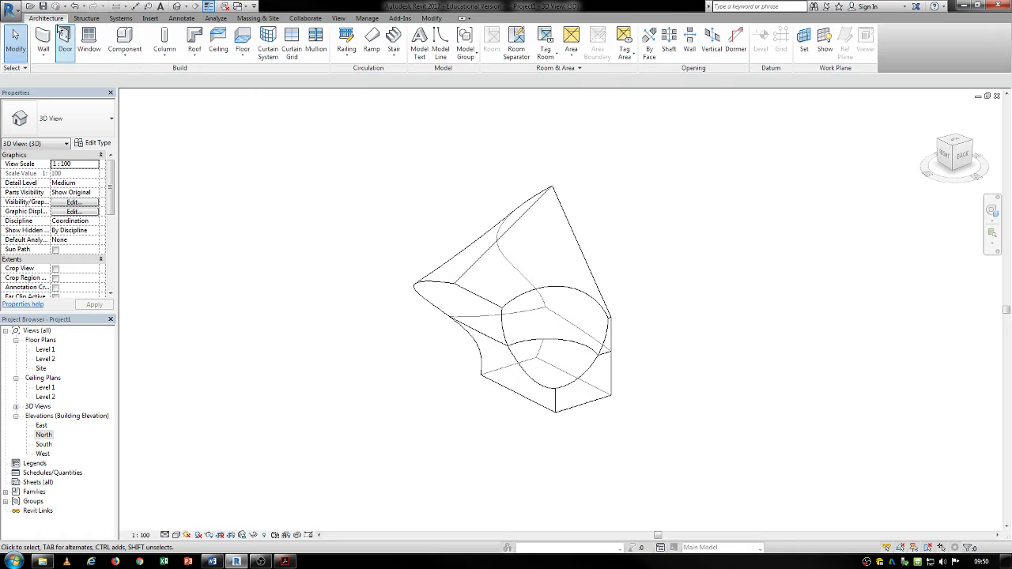
{"action": "left_click", "coordinate": [239, 54]}
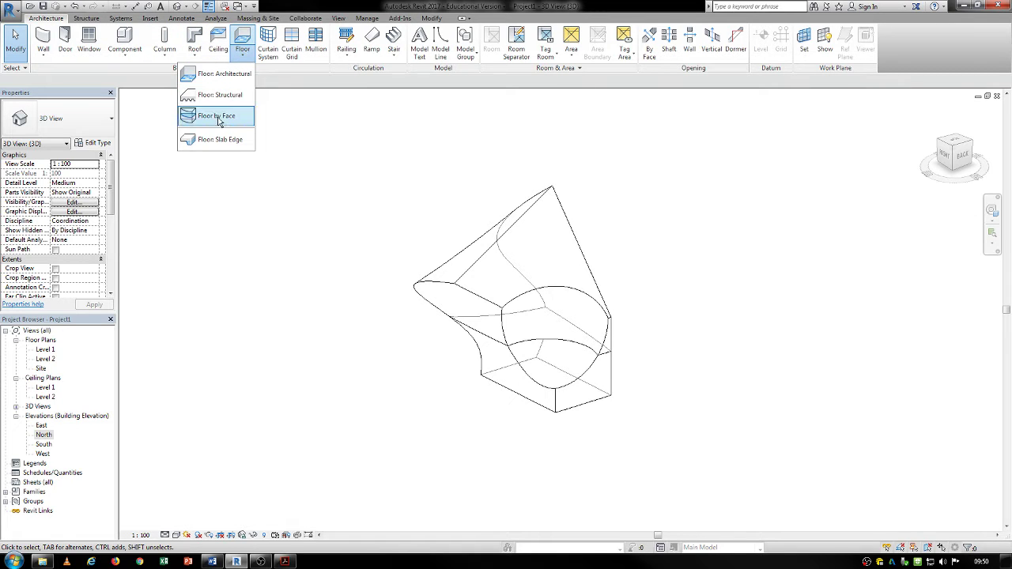
Delete the whole mass with its mass floors from the 3D view.
{"action": "middle_click_drag", "start_coordinate": [415, 261], "coordinate": [488, 413], "text": "shift"}
{"action": "scroll", "coordinate": [489, 414], "scroll_direction": "down", "scroll_amount": 1}
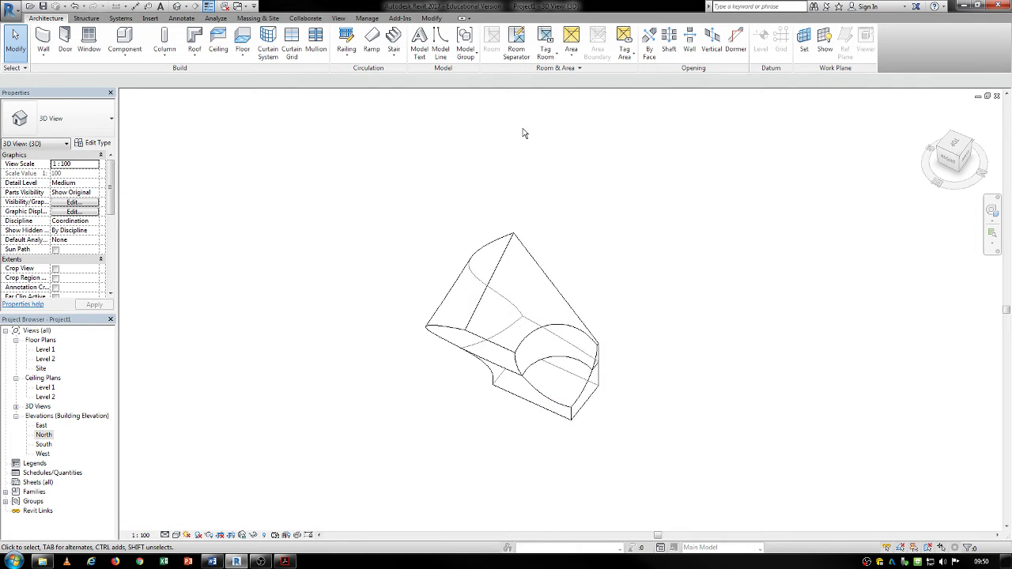
{"action": "left_click_drag", "start_coordinate": [239, 163], "coordinate": [808, 493]}
{"action": "key", "text": "Delete"}
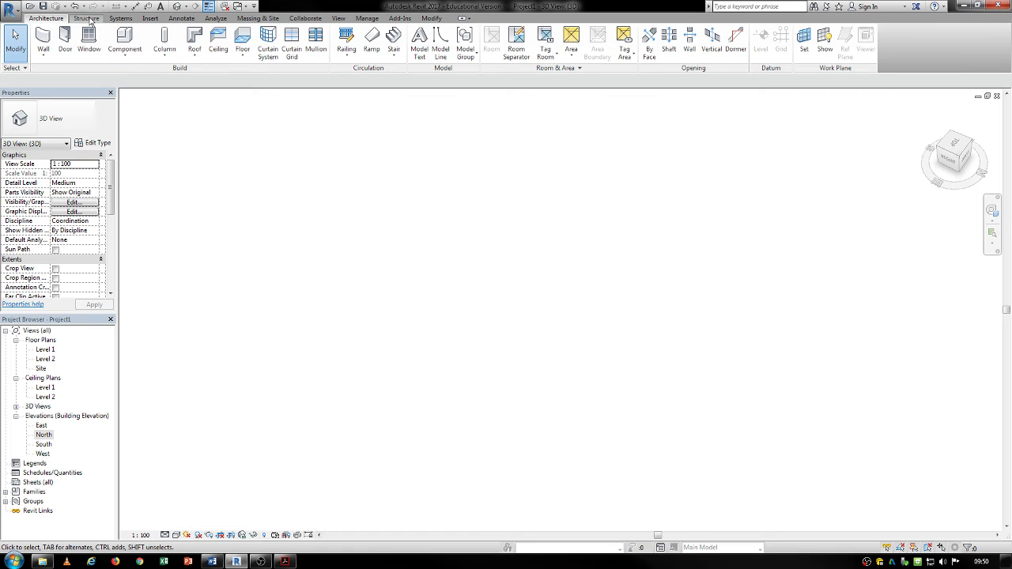
Start a new in-place mass with the default name and draw an open, curved spline through three points on Level 1.
{"action": "left_click", "coordinate": [257, 18]}
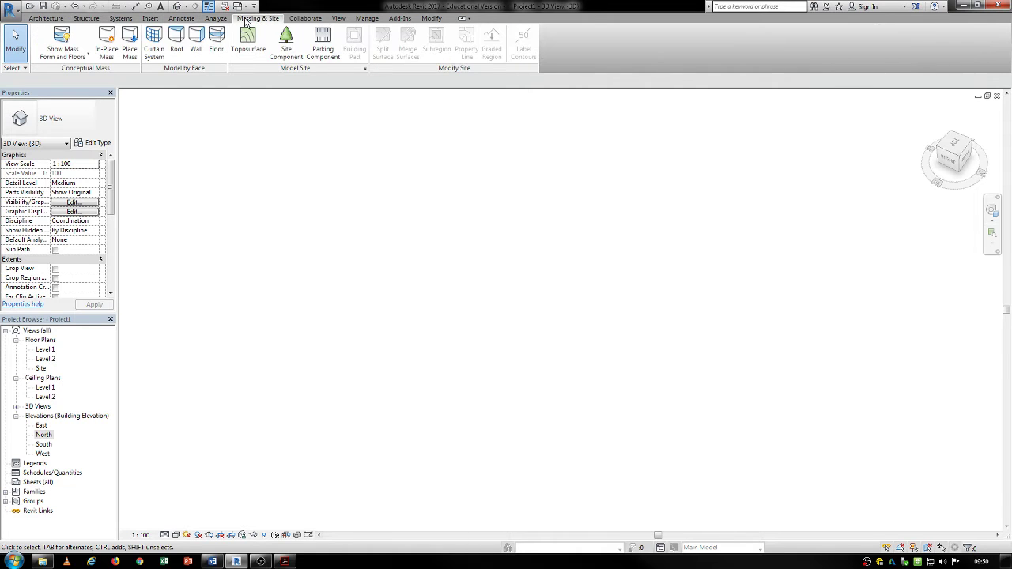
{"action": "left_click", "coordinate": [105, 46]}
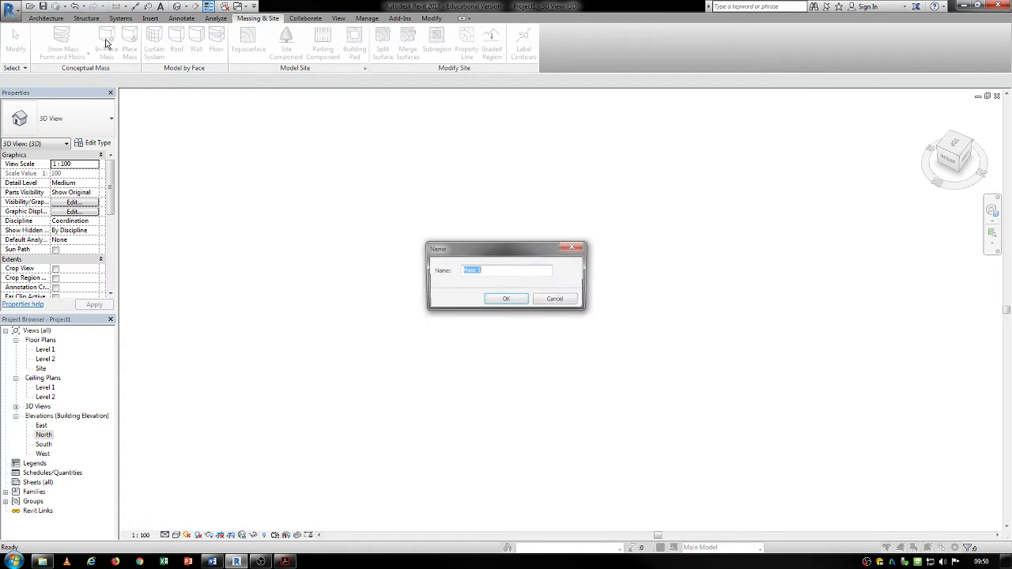
{"action": "left_click", "coordinate": [506, 300]}
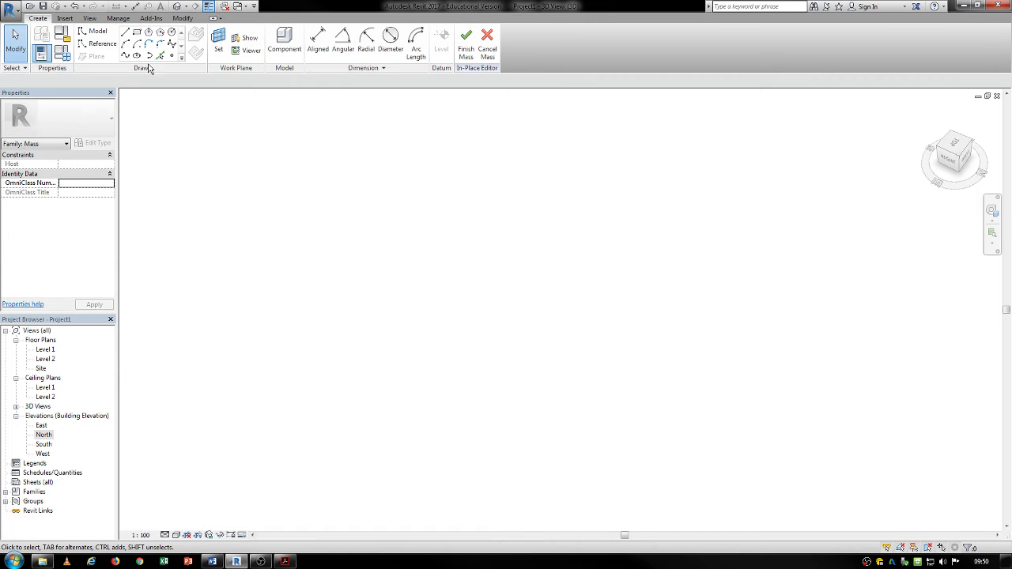
{"action": "left_click", "coordinate": [124, 44]}
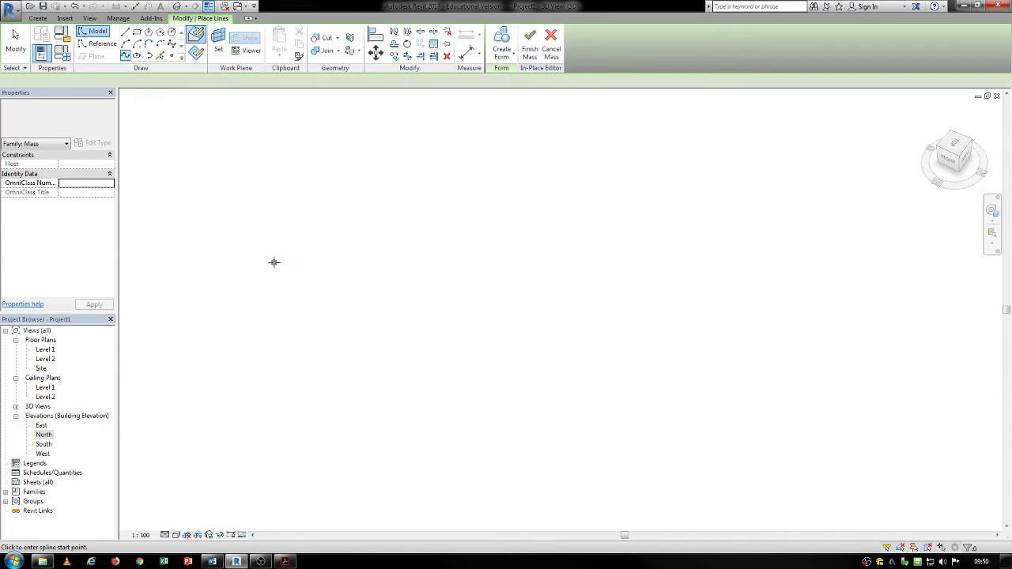
{"action": "left_click", "coordinate": [274, 262]}
{"action": "left_click", "coordinate": [535, 225]}
{"action": "left_click", "coordinate": [720, 454]}
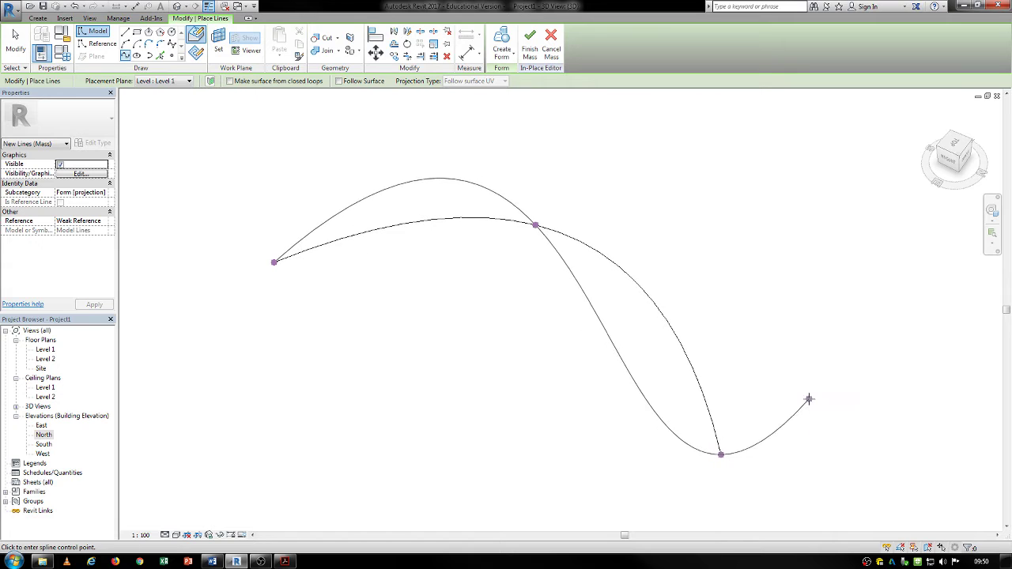
{"action": "scroll", "coordinate": [909, 409], "scroll_direction": "down", "scroll_amount": 1}
{"action": "right_click", "coordinate": [872, 403]}
{"action": "left_click", "coordinate": [757, 346]}
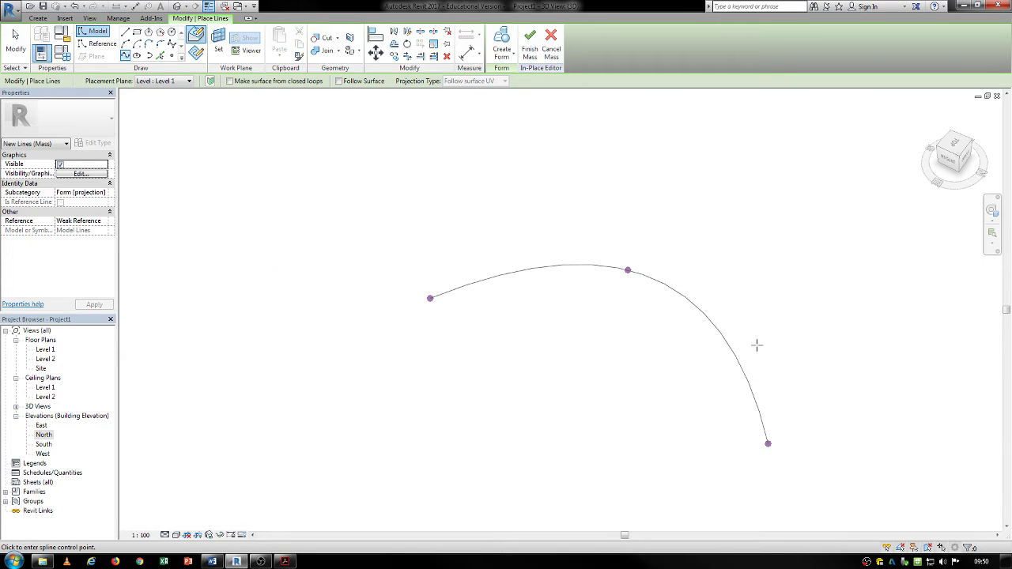
{"action": "key", "text": "Escape"}
Set the work plane on the reference point at the spline's lower end, perpendicular to the curve.
{"action": "middle_click_drag", "start_coordinate": [797, 422], "coordinate": [633, 421]}
{"action": "scroll", "coordinate": [487, 431], "scroll_direction": "down", "scroll_amount": 1}
{"action": "scroll", "coordinate": [487, 431], "scroll_direction": "down", "scroll_amount": 1}
{"action": "middle_click_drag", "start_coordinate": [492, 492], "coordinate": [527, 424], "text": "shift"}
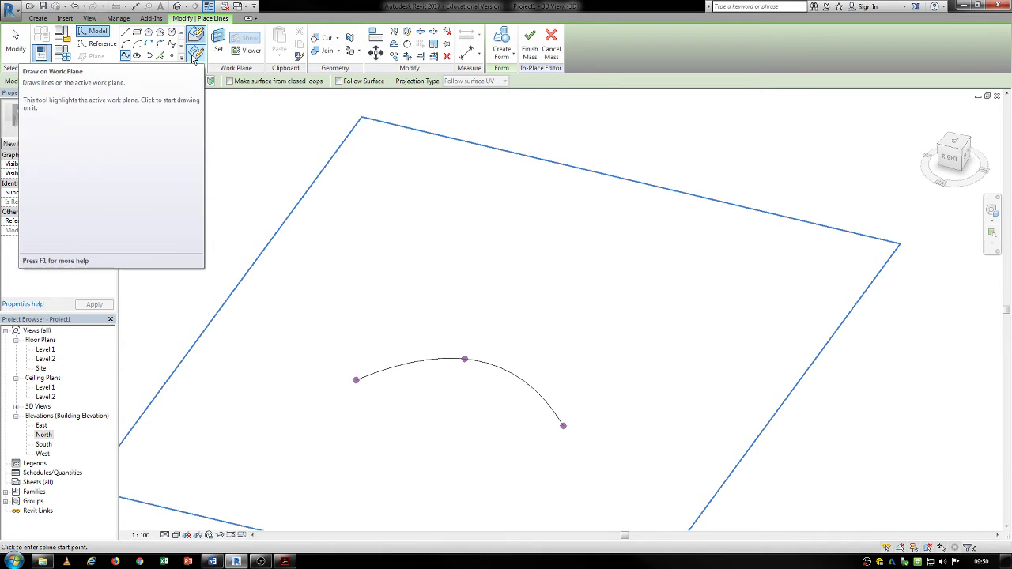
{"action": "middle_click_drag", "start_coordinate": [220, 158], "coordinate": [293, 190]}
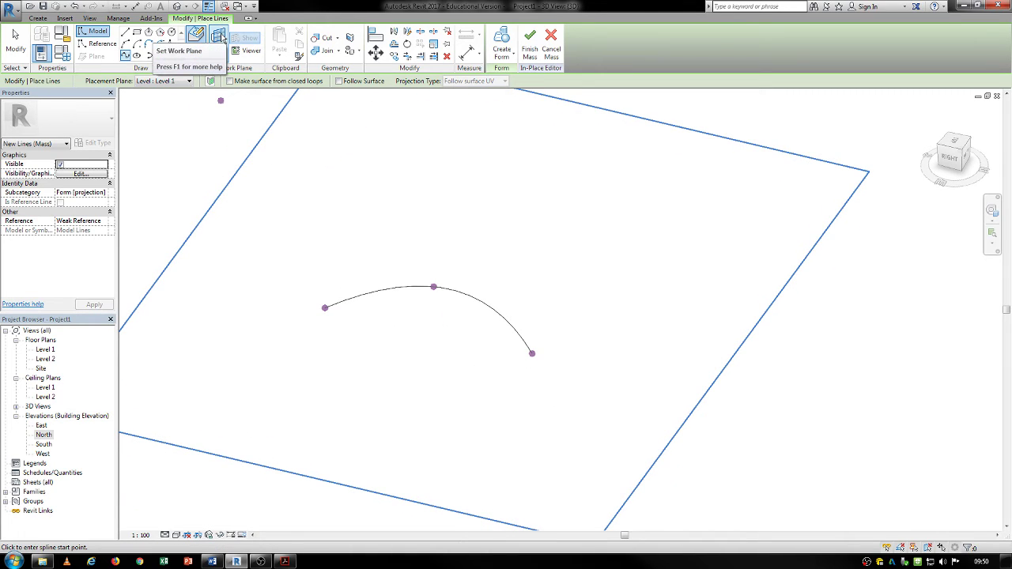
{"action": "key", "text": "Escape"}
{"action": "key", "text": "Escape"}
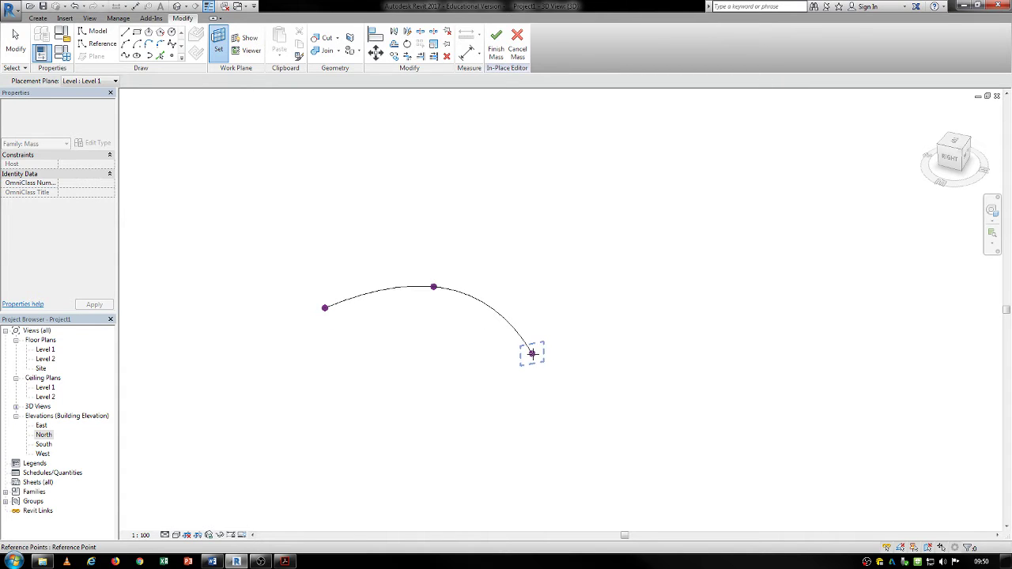
{"action": "left_click", "coordinate": [533, 354]}
{"action": "scroll", "coordinate": [533, 355], "scroll_direction": "up", "scroll_amount": 6}
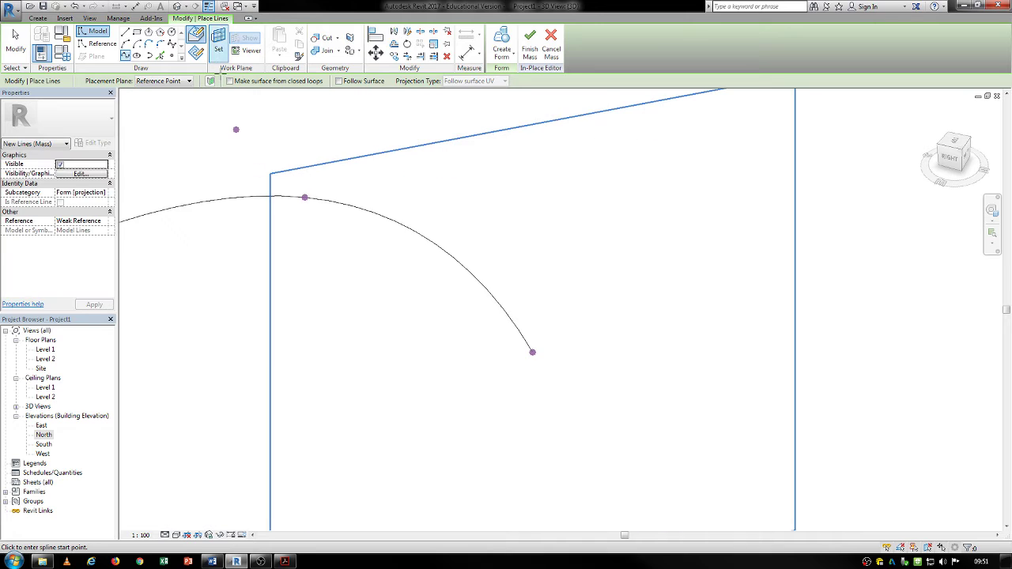
Draw a closed four-sided line profile around the spline's end point, with one side about 1800 mm long.
{"action": "left_click", "coordinate": [125, 32]}
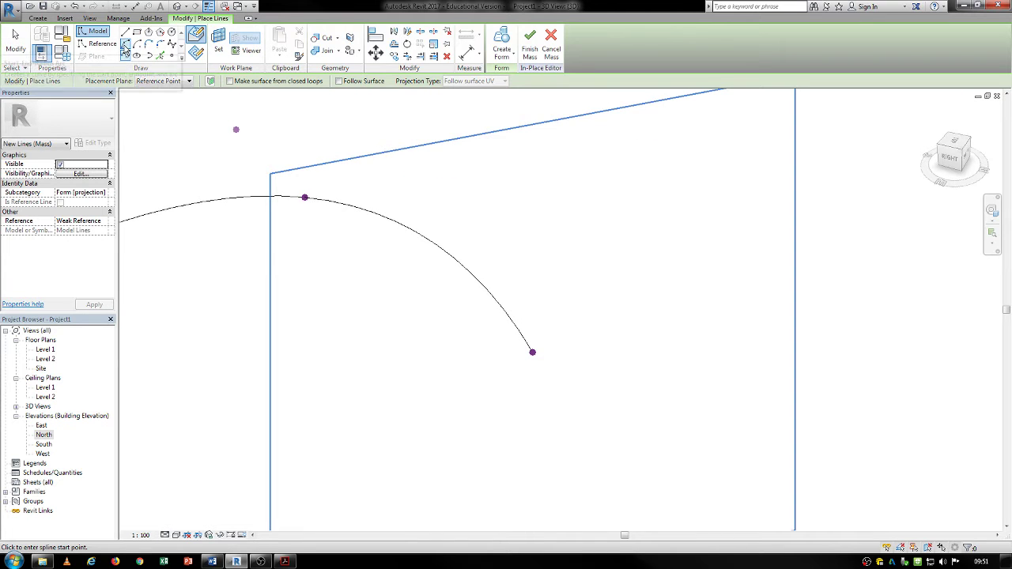
{"action": "left_click", "coordinate": [532, 352]}
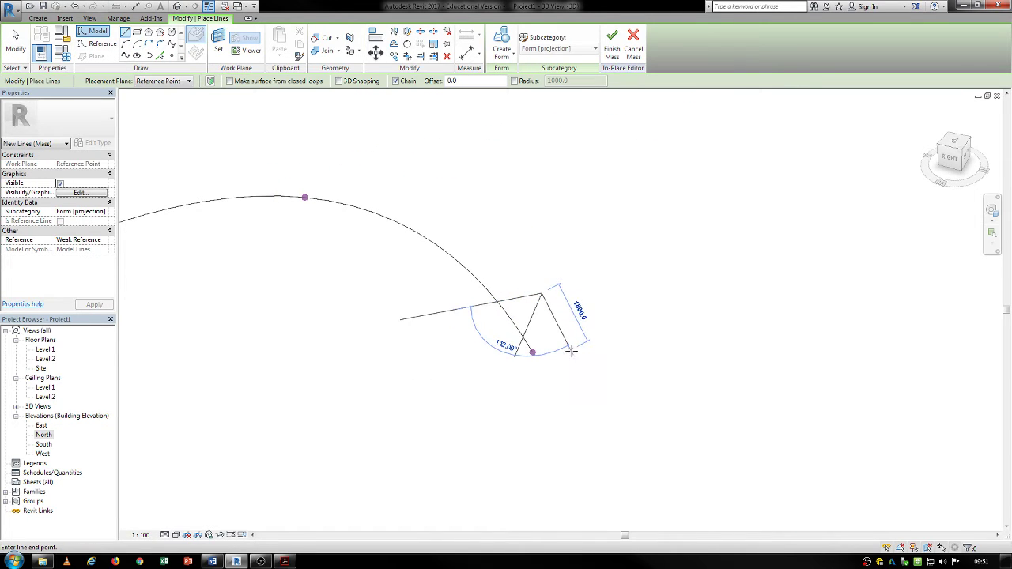
{"action": "left_click", "coordinate": [514, 357]}
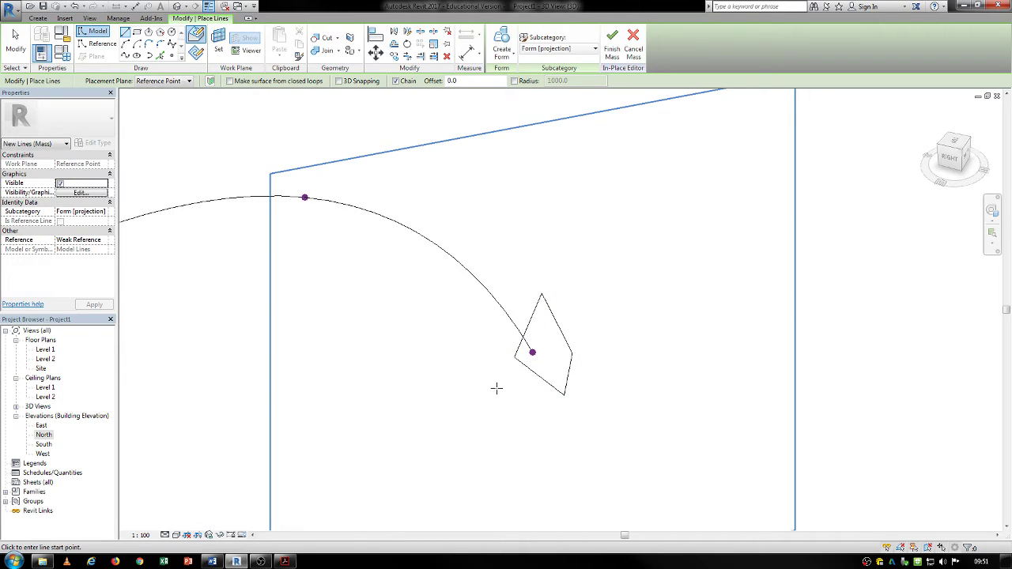
{"action": "key", "text": "Escape"}
{"action": "key", "text": "t"}
{"action": "key", "text": "r"}
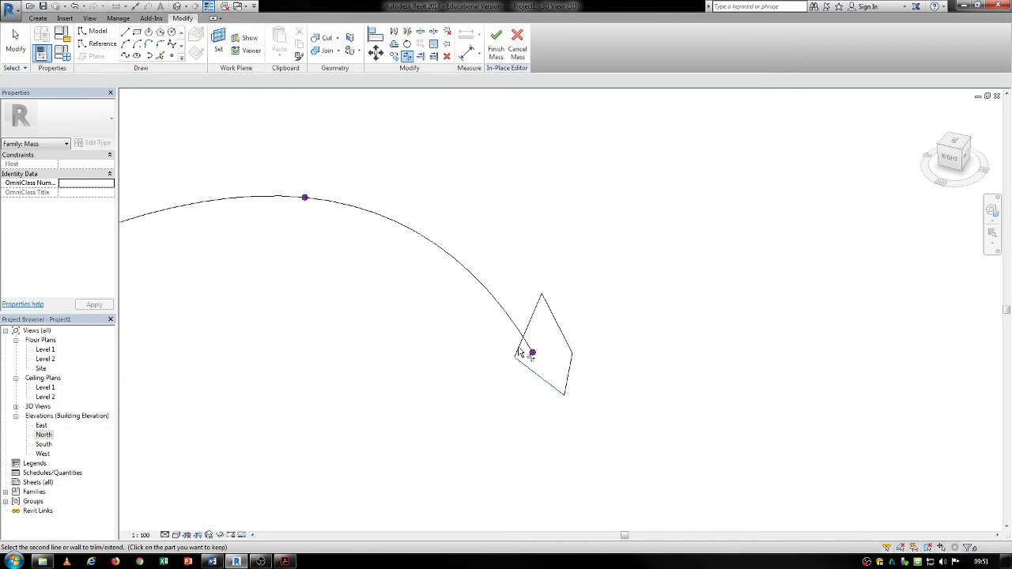
{"action": "key", "text": "Escape"}
Create a solid form by sweeping the four-sided profile along the spline path, and inspect it from several angles.
{"action": "left_click", "coordinate": [535, 309]}
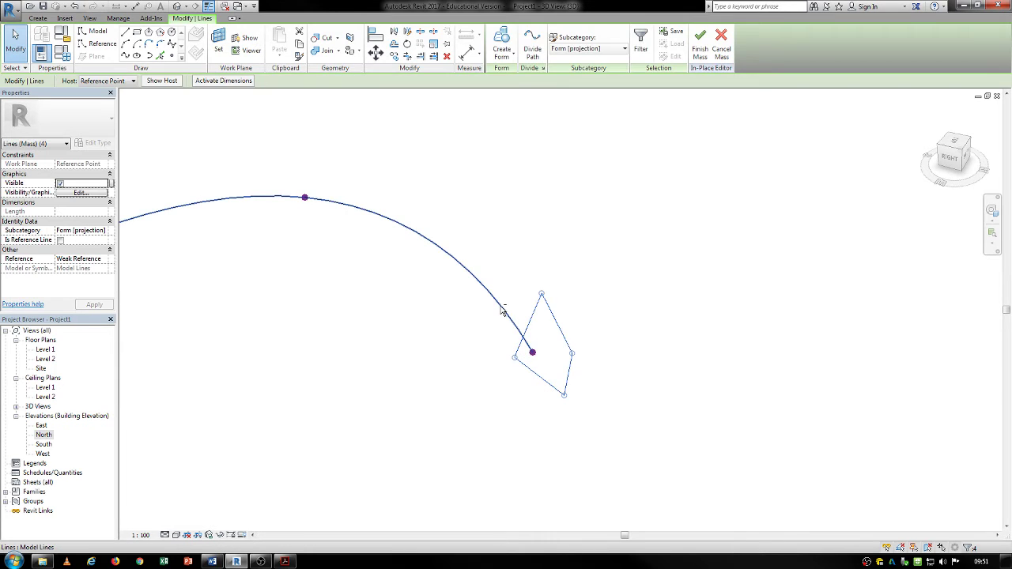
{"action": "left_click", "coordinate": [502, 315], "text": "ctrl"}
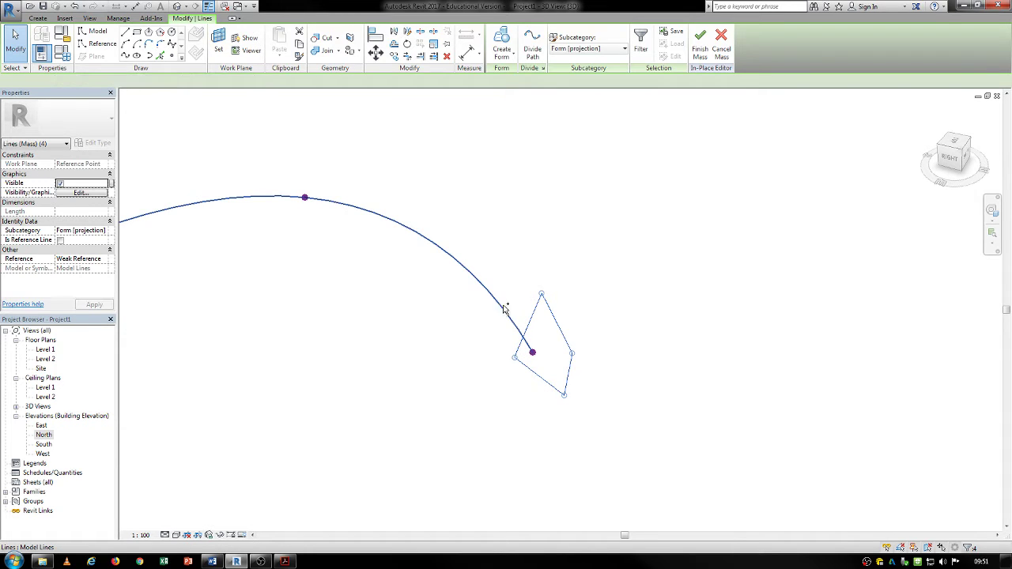
{"action": "left_click", "coordinate": [506, 58]}
{"action": "left_click", "coordinate": [504, 77]}
{"action": "scroll", "coordinate": [584, 320], "scroll_direction": "down", "scroll_amount": 2}
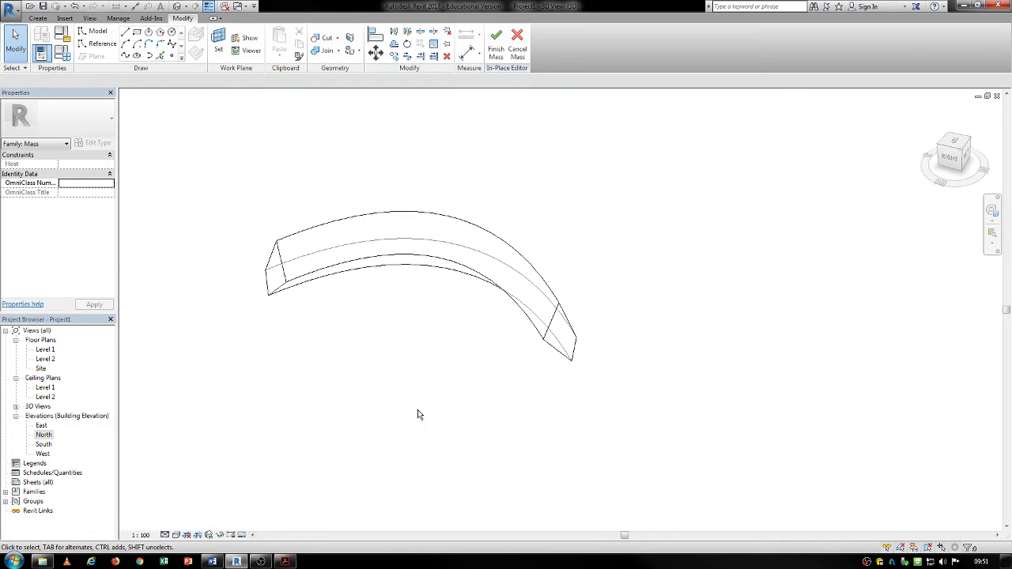
{"action": "middle_click_drag", "start_coordinate": [295, 472], "coordinate": [425, 482], "text": "shift"}
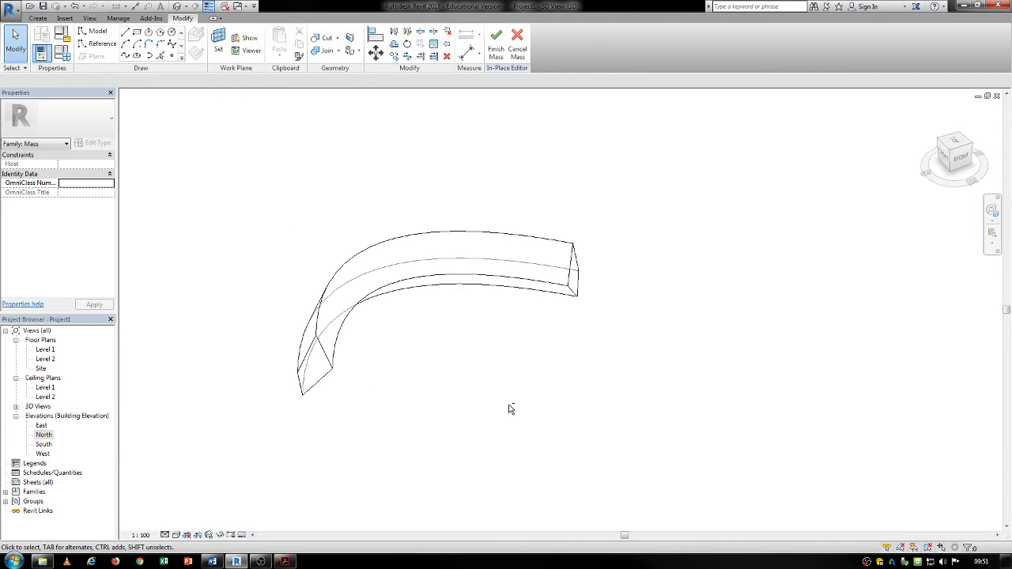
{"action": "middle_click_drag", "start_coordinate": [511, 408], "coordinate": [451, 398], "text": "shift"}
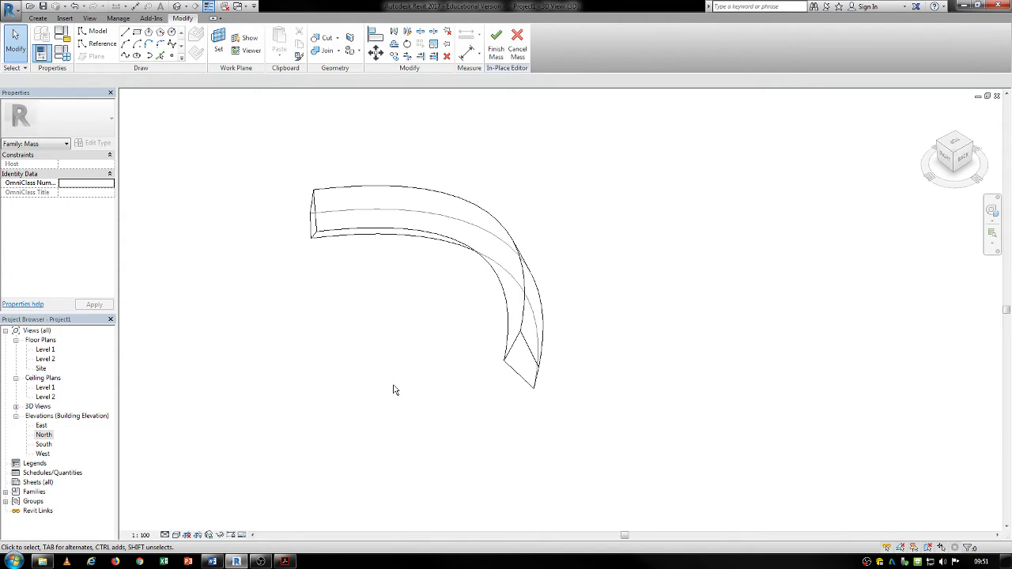
Select the swept form and cancel the in-place mass, discarding its contents.
{"action": "left_click_drag", "start_coordinate": [604, 140], "coordinate": [335, 290]}
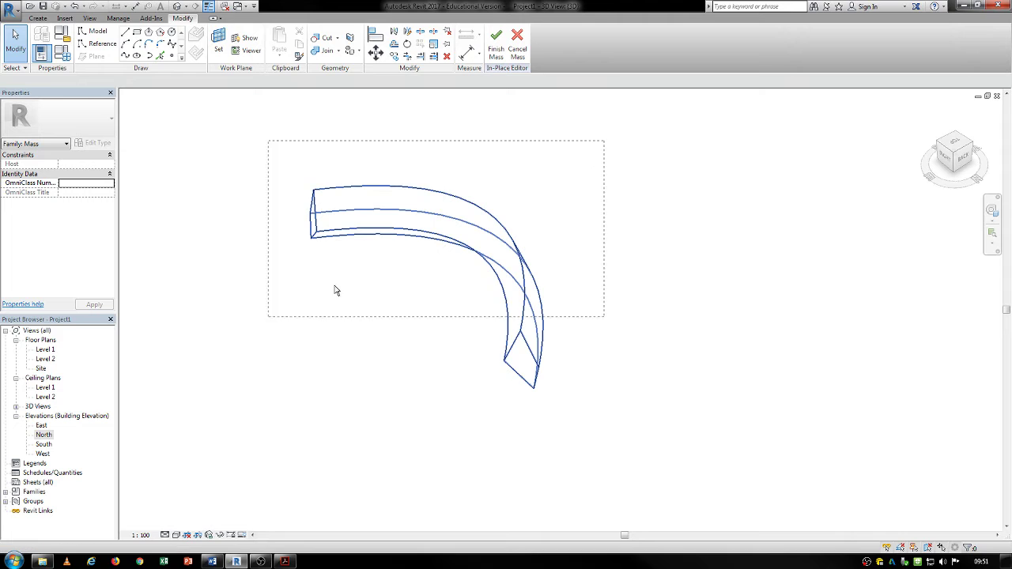
{"action": "left_click_drag", "start_coordinate": [189, 495], "coordinate": [230, 460]}
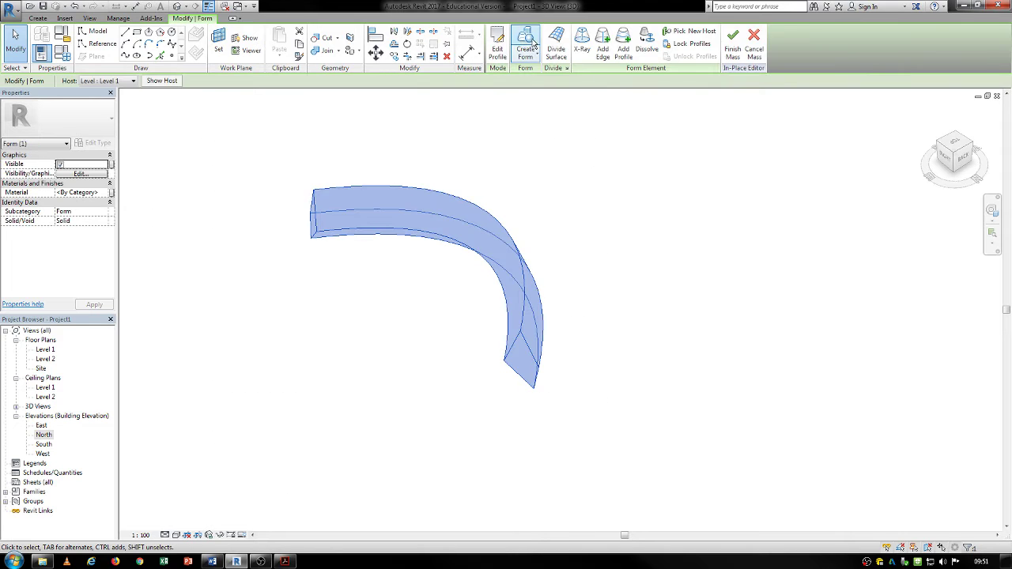
{"action": "left_click", "coordinate": [755, 44]}
{"action": "left_click", "coordinate": [529, 295]}
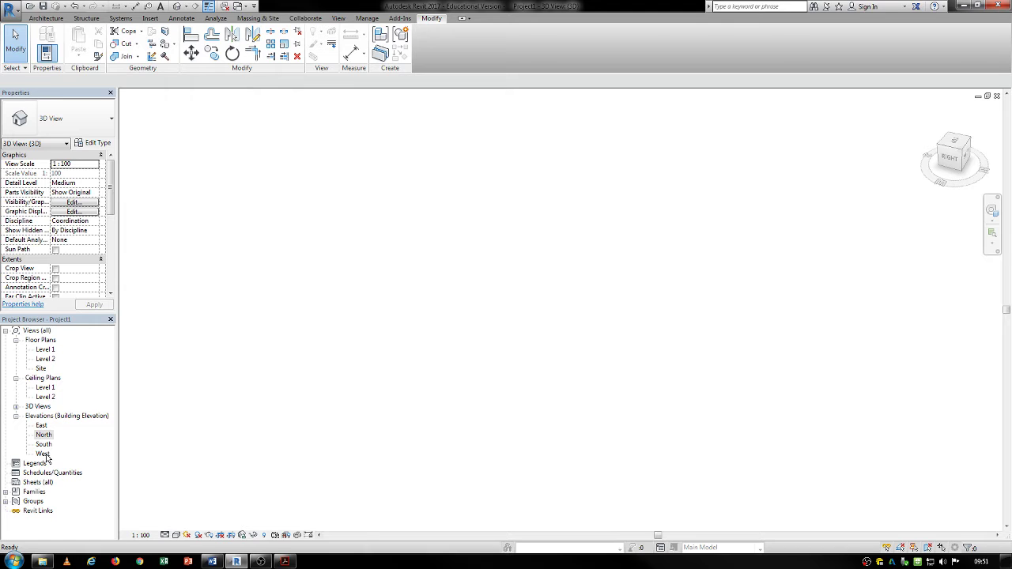
Draw a vertical reference plane in the Level 1 floor plan, just inside the west elevation marker.
{"action": "double_click", "coordinate": [45, 350]}
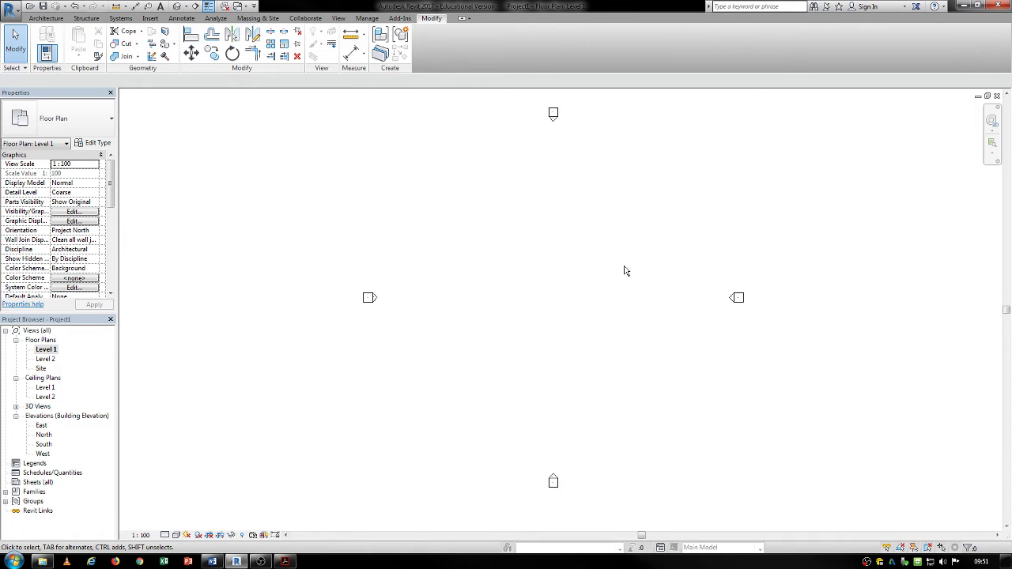
{"action": "middle_click_drag", "start_coordinate": [509, 277], "coordinate": [508, 269]}
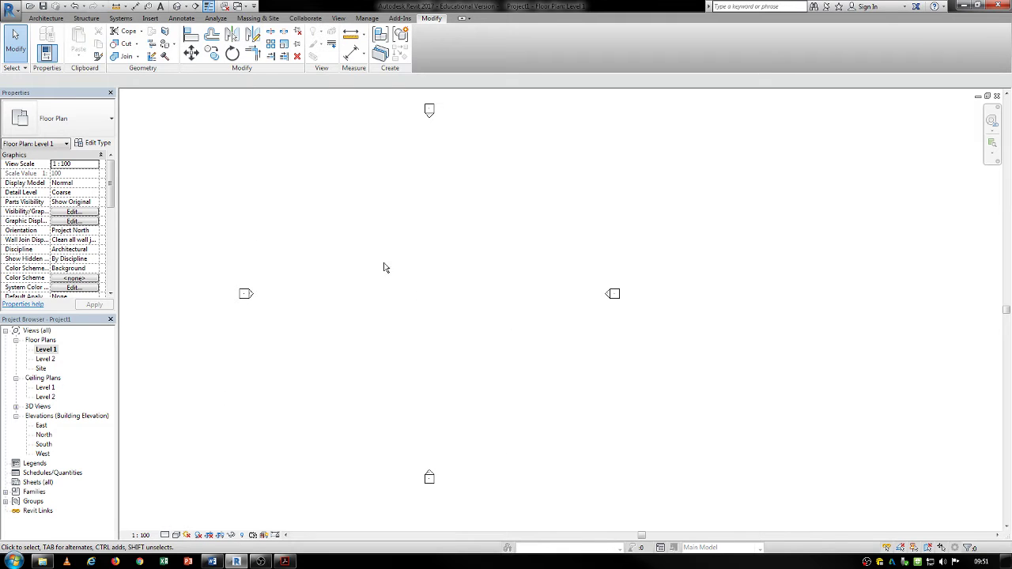
{"action": "middle_click_drag", "start_coordinate": [383, 267], "coordinate": [474, 261]}
{"action": "left_click", "coordinate": [46, 17]}
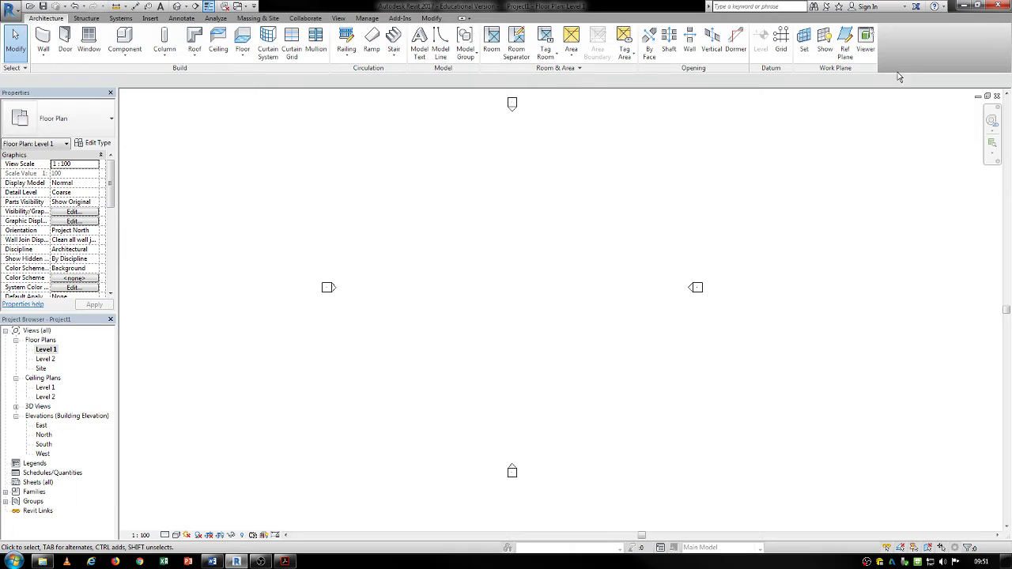
{"action": "left_click", "coordinate": [844, 41]}
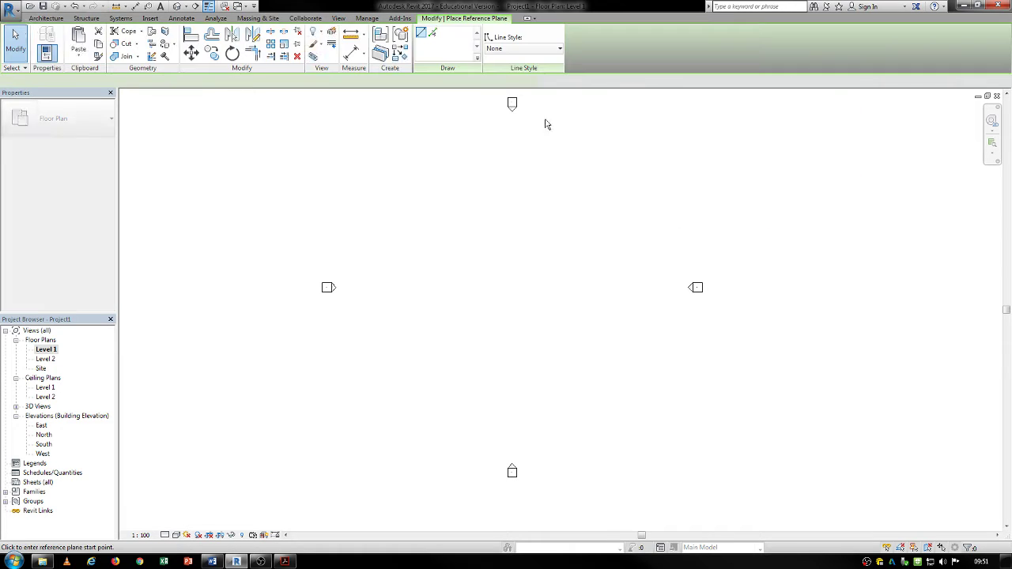
{"action": "left_click", "coordinate": [409, 172]}
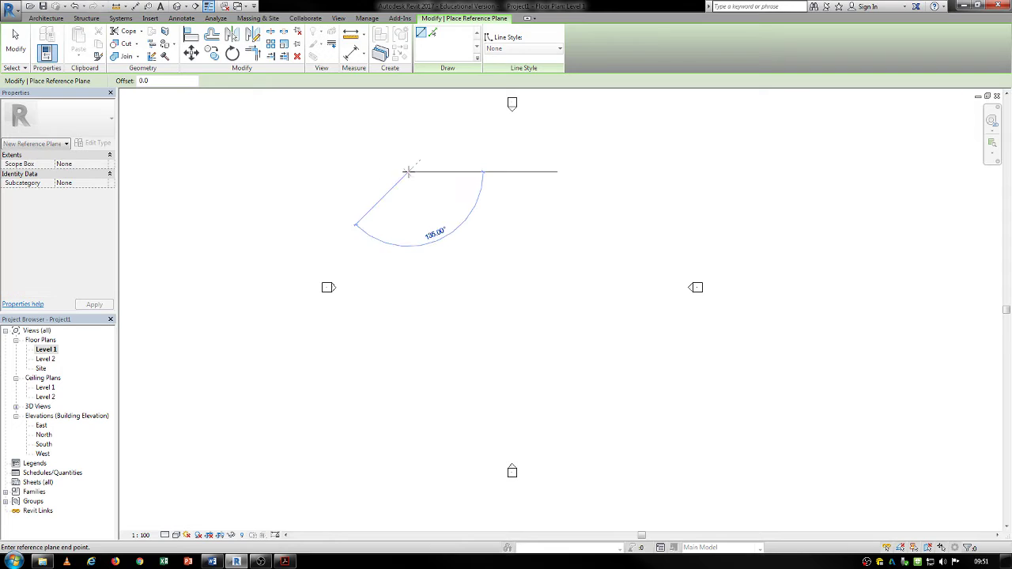
{"action": "left_click", "coordinate": [408, 416]}
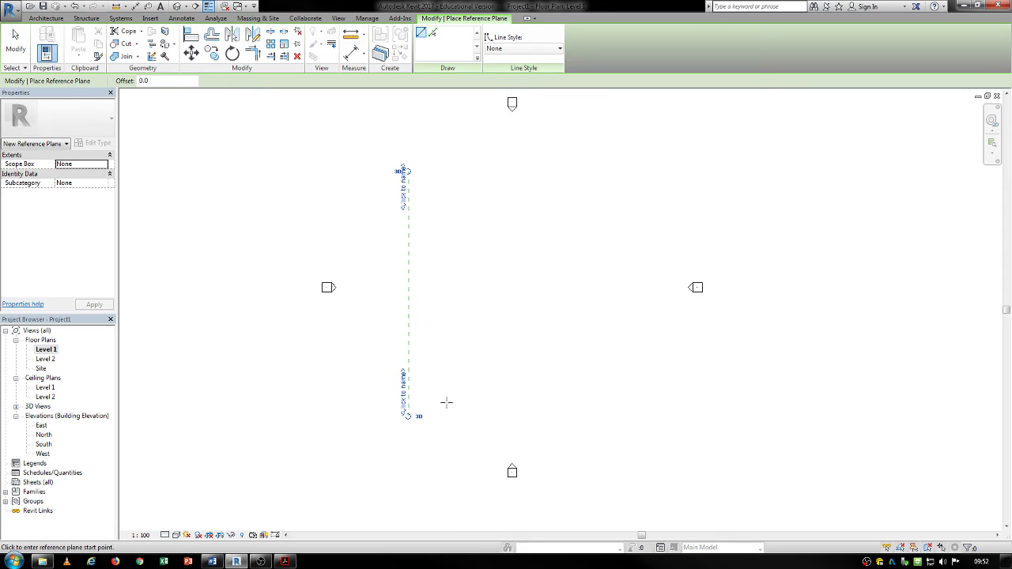
{"action": "key", "text": "Escape"}
{"action": "key", "text": "Escape"}
Copy the vertical reference plane twice to the east and shift the middle copy to about midway between the outer two.
{"action": "left_click", "coordinate": [408, 311]}
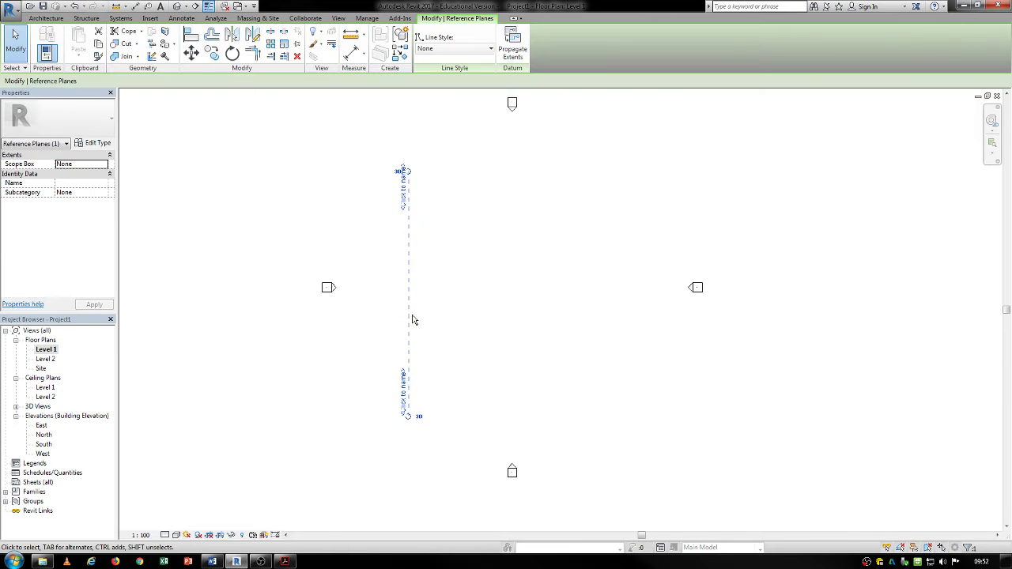
{"action": "left_click_drag", "start_coordinate": [408, 312], "coordinate": [585, 304]}
{"action": "left_click", "coordinate": [547, 304]}
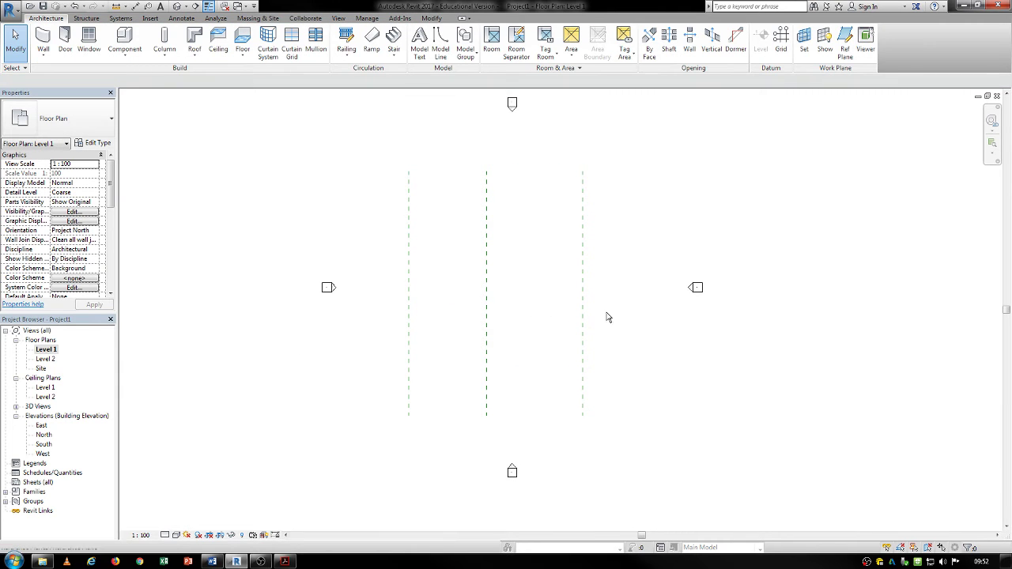
{"action": "left_click", "coordinate": [485, 308]}
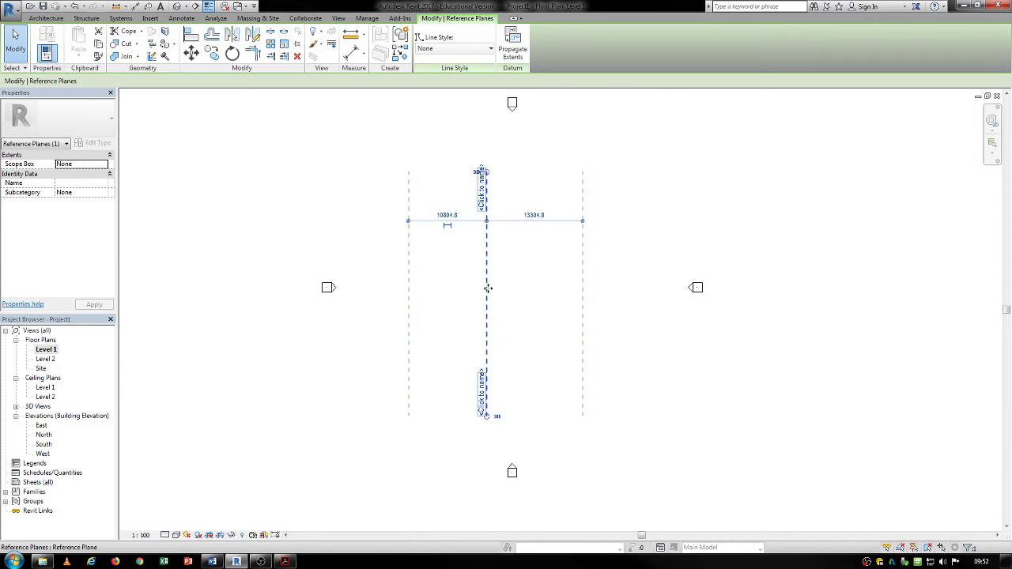
{"action": "left_click_drag", "start_coordinate": [485, 290], "coordinate": [497, 290]}
{"action": "left_click", "coordinate": [431, 308]}
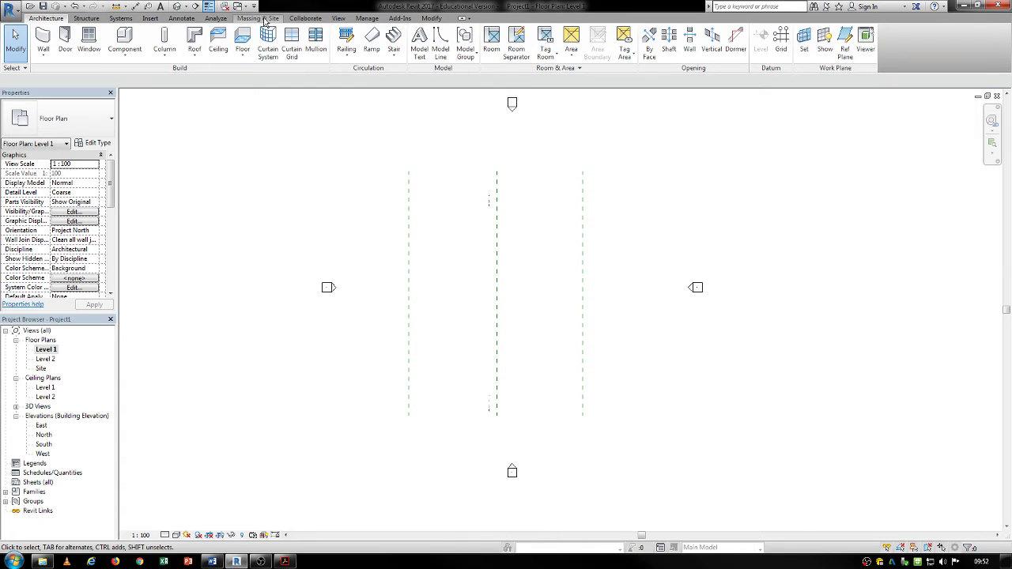
Start a new in-place mass, keeping the suggested name Mass 1.
{"action": "left_click", "coordinate": [261, 18]}
{"action": "left_click", "coordinate": [102, 46]}
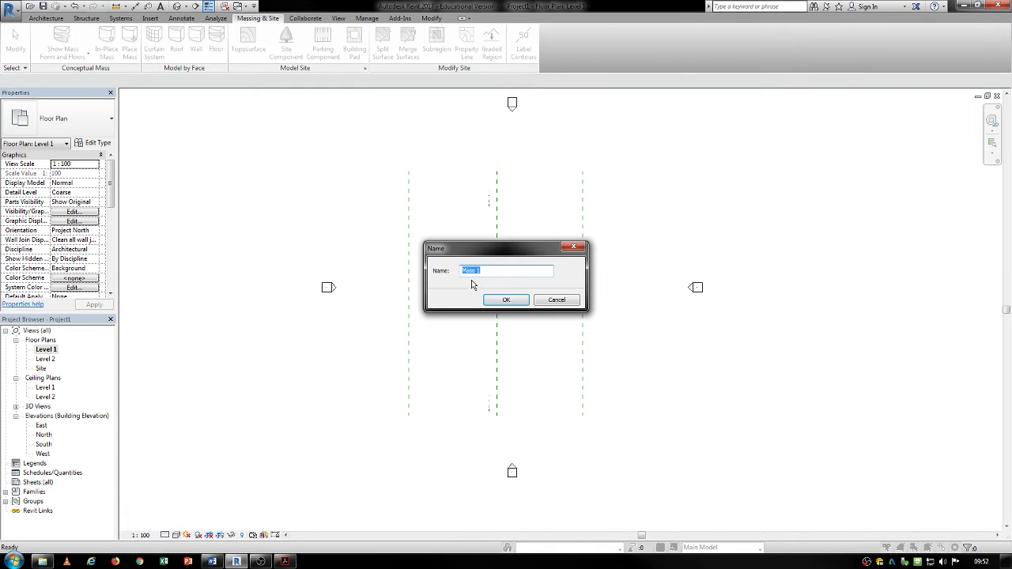
{"action": "left_click", "coordinate": [506, 301]}
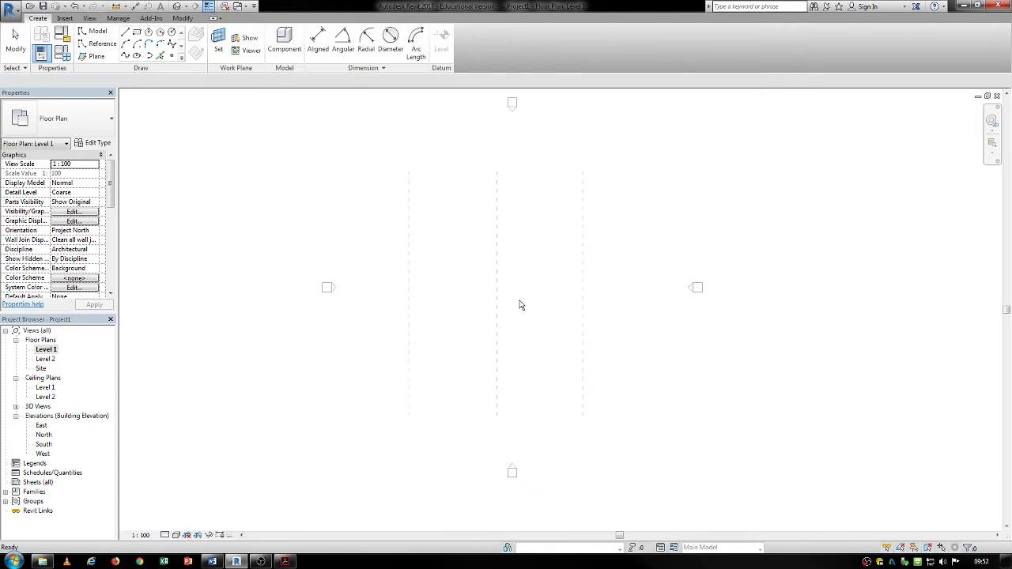
Set the work plane by picking the westernmost reference plane, and open the East elevation for sketching.
{"action": "left_click", "coordinate": [221, 41]}
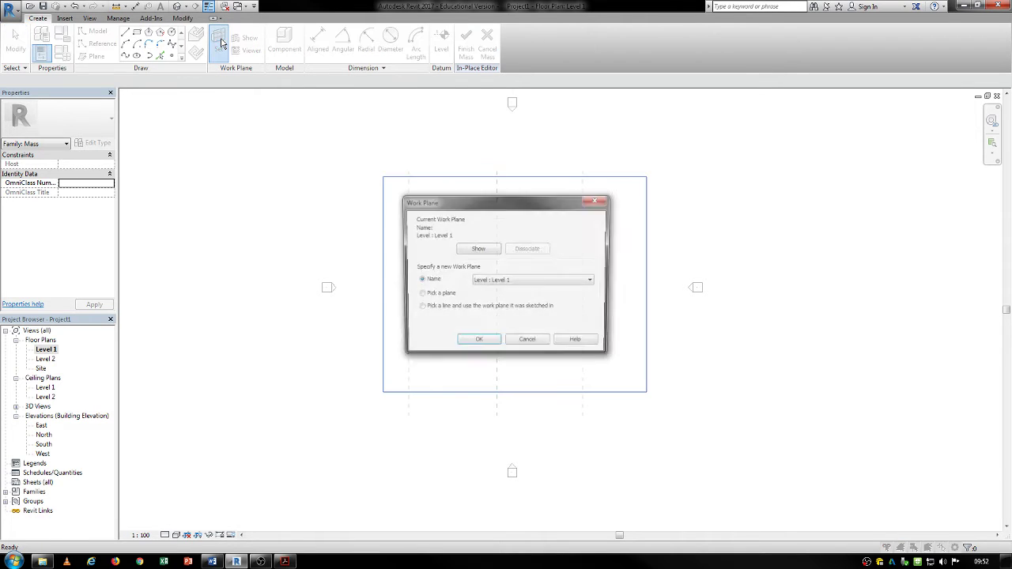
{"action": "left_click_drag", "start_coordinate": [451, 208], "coordinate": [168, 132]}
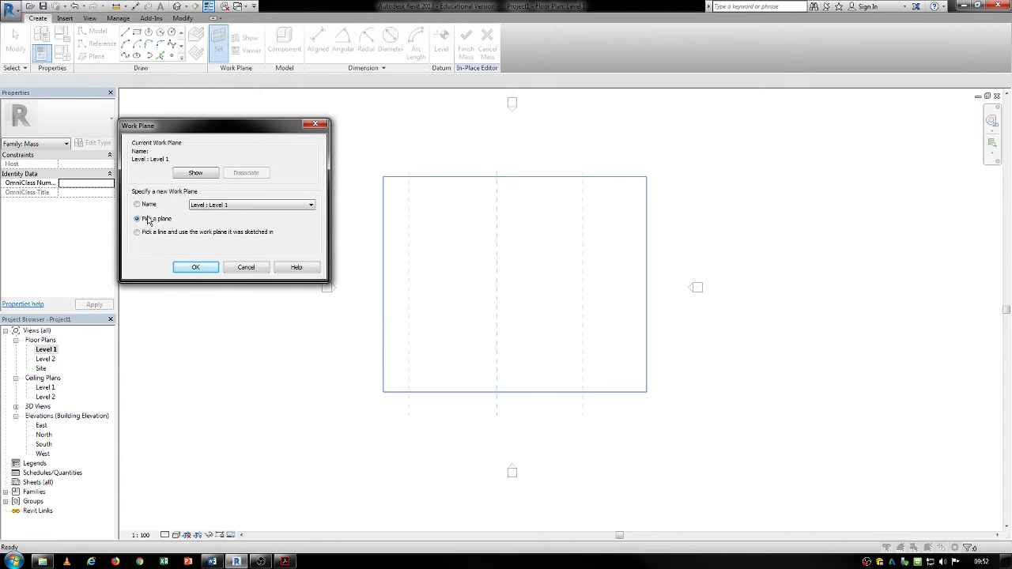
{"action": "left_click", "coordinate": [195, 269]}
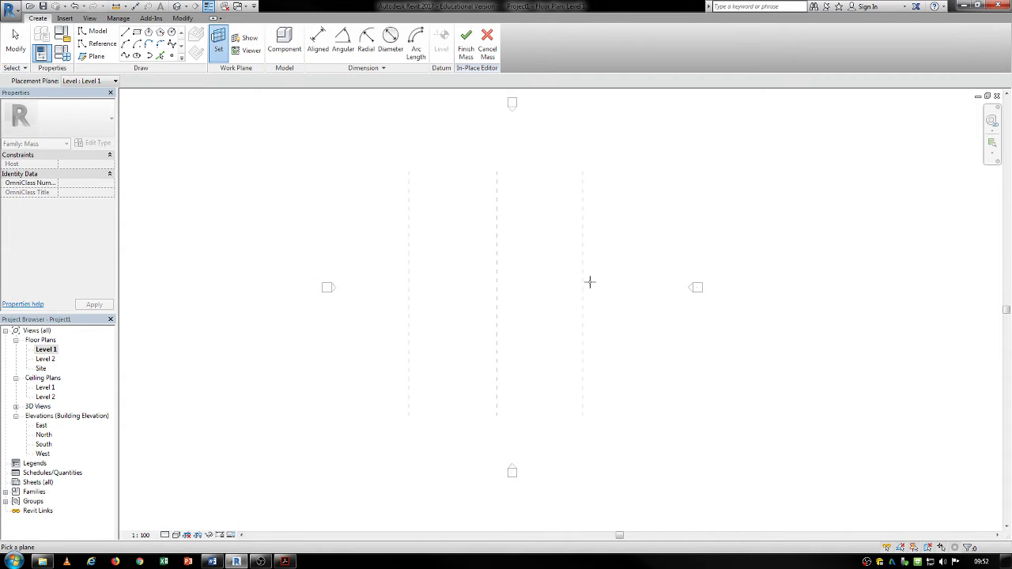
{"action": "left_click", "coordinate": [408, 269]}
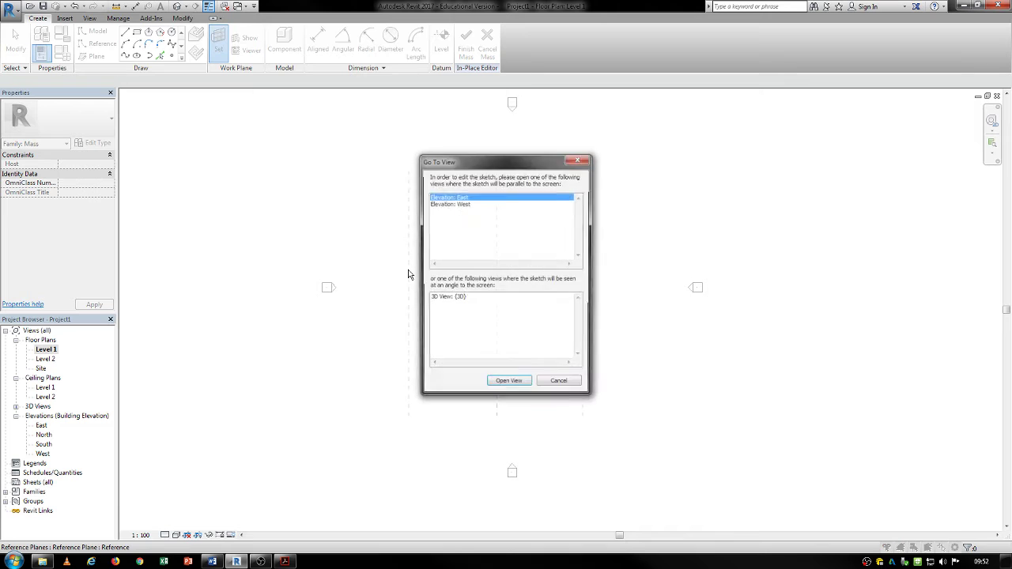
{"action": "left_click_drag", "start_coordinate": [501, 167], "coordinate": [259, 131]}
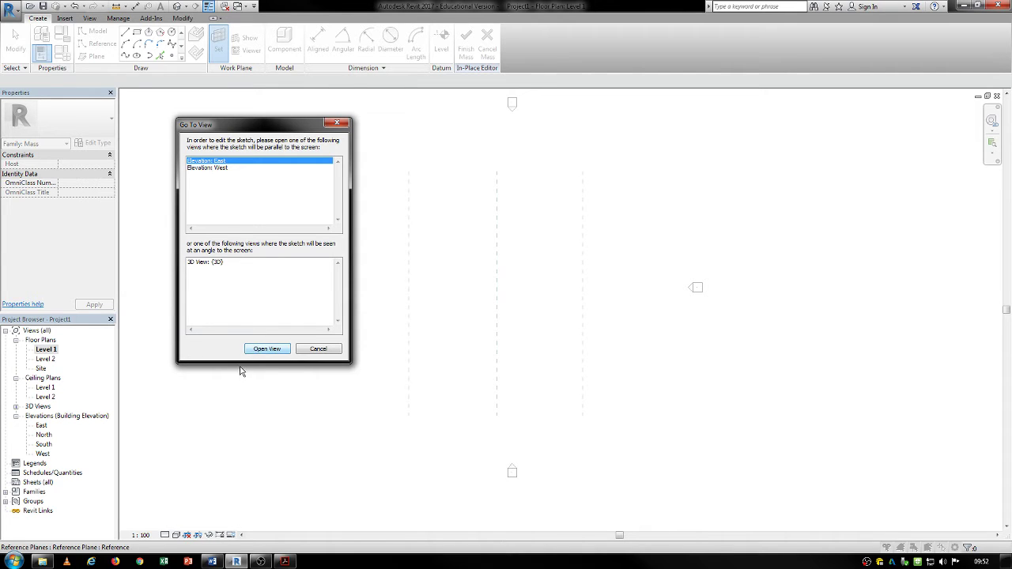
{"action": "left_click", "coordinate": [266, 349]}
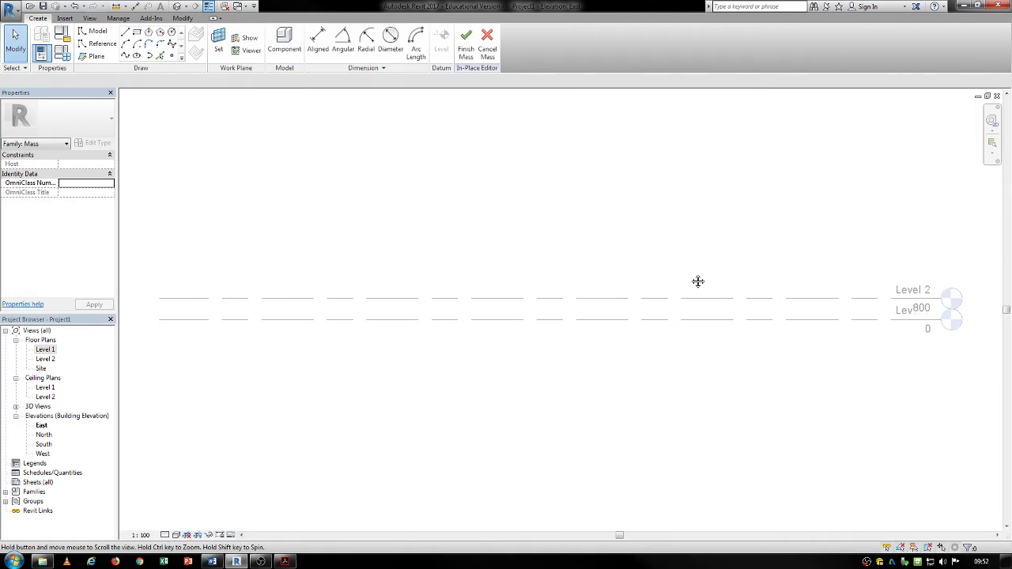
Draw a wavy spline through four points along the levels, rising above Level 2, dipping below Level 1 and rising again.
{"action": "middle_click_drag", "start_coordinate": [671, 287], "coordinate": [496, 309]}
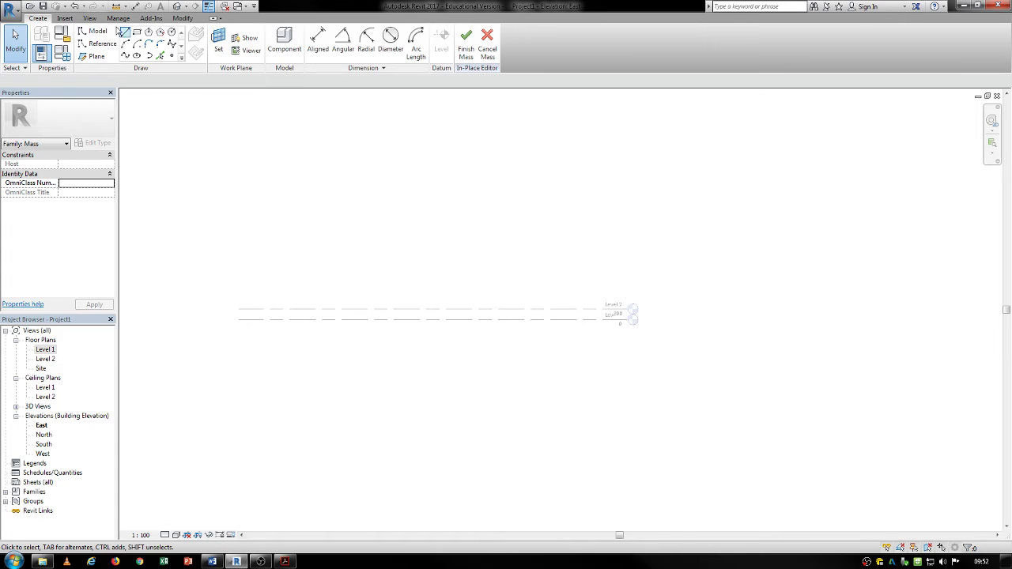
{"action": "left_click", "coordinate": [127, 57]}
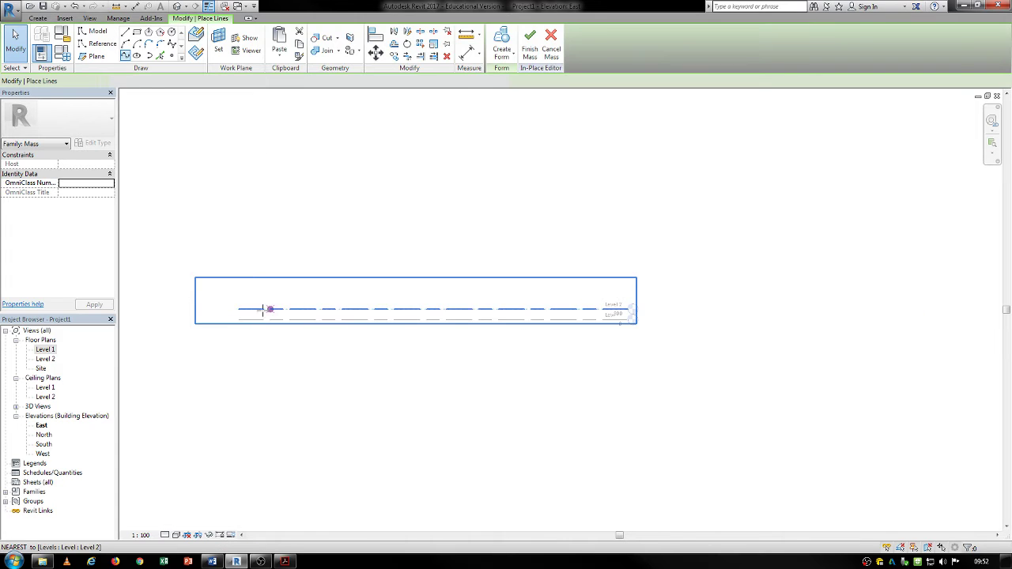
{"action": "scroll", "coordinate": [271, 308], "scroll_direction": "up", "scroll_amount": 3}
{"action": "left_click", "coordinate": [221, 289]}
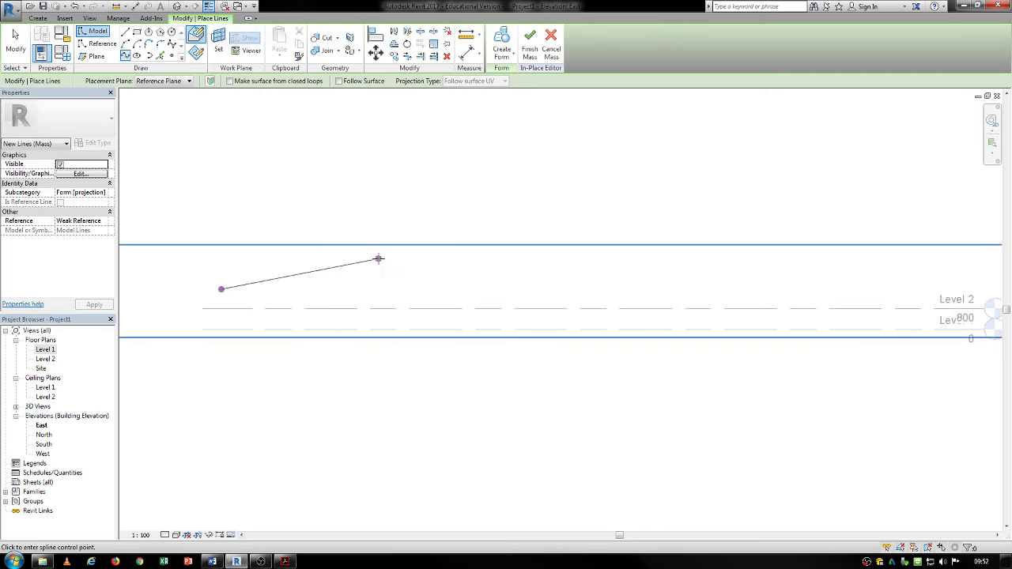
{"action": "left_click", "coordinate": [379, 258]}
{"action": "left_click", "coordinate": [534, 321]}
{"action": "left_click", "coordinate": [804, 271]}
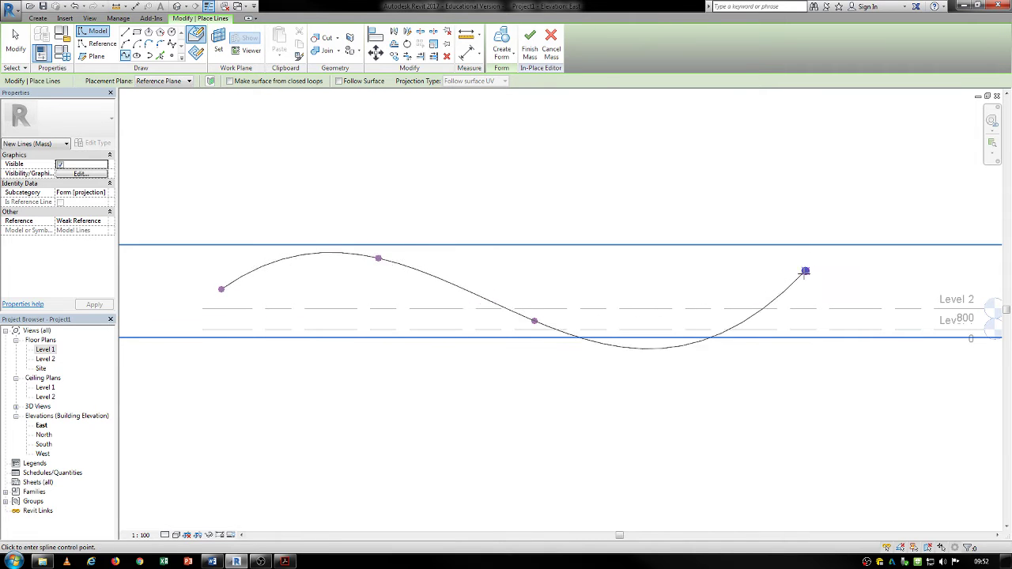
{"action": "right_click", "coordinate": [823, 269]}
{"action": "left_click", "coordinate": [839, 276]}
Set the middle reference plane in the Level 1 plan as the work plane, and open the East elevation.
{"action": "double_click", "coordinate": [44, 349]}
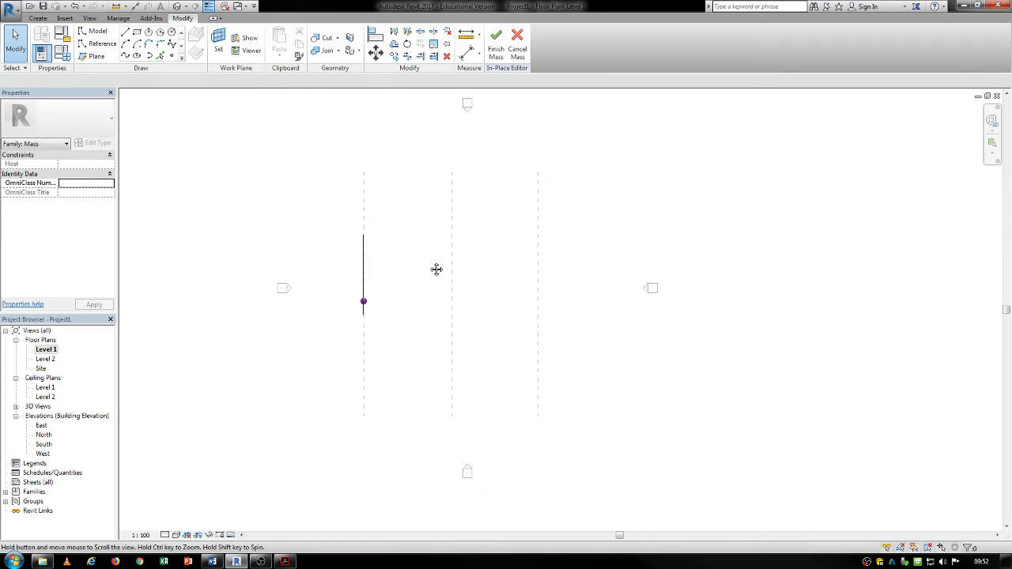
{"action": "left_click", "coordinate": [229, 58]}
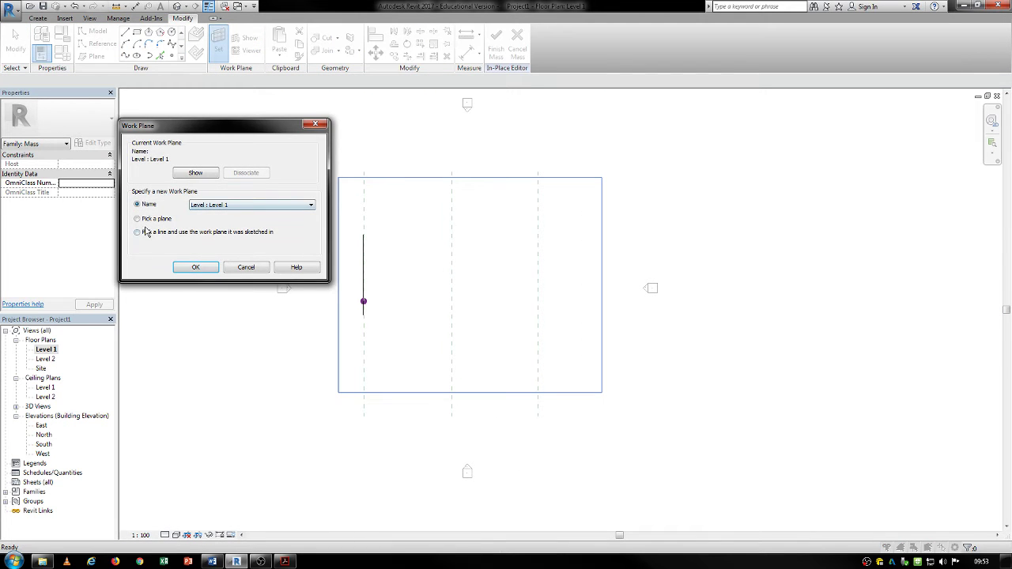
{"action": "left_click", "coordinate": [195, 268]}
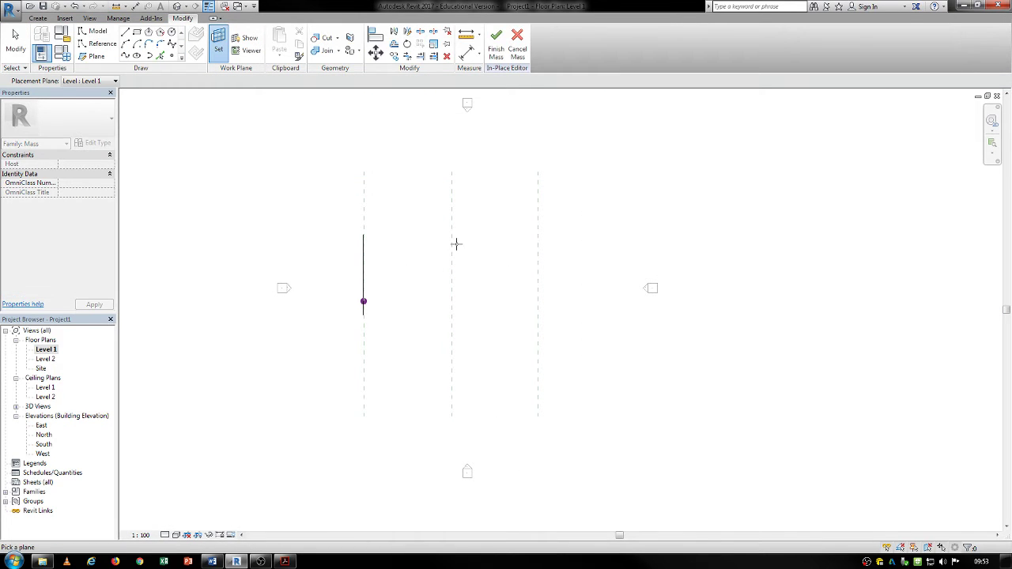
{"action": "left_click", "coordinate": [453, 247]}
{"action": "left_click", "coordinate": [267, 349]}
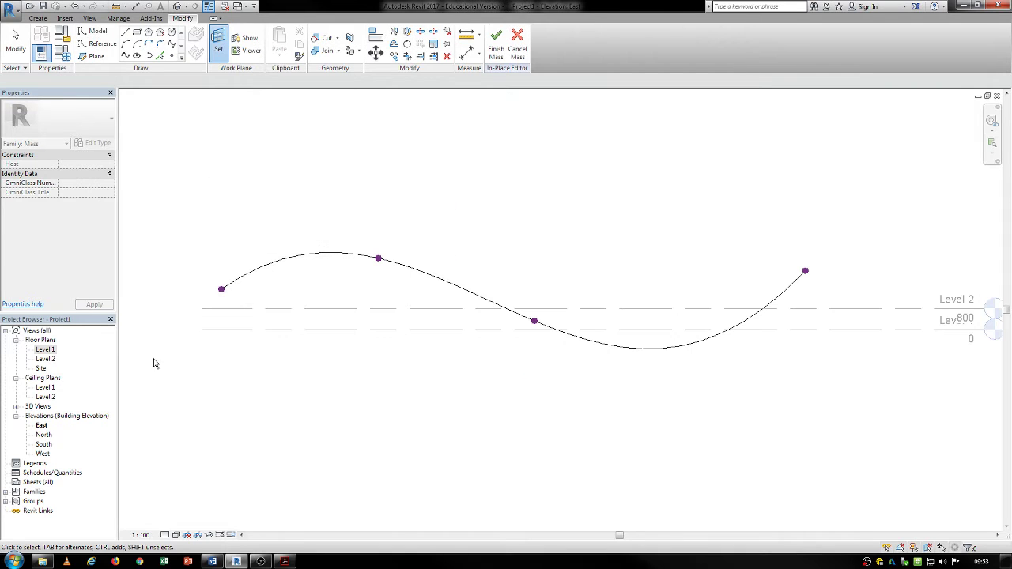
Draw a second wavy spline through six points on the middle plane, extending past both ends of the first and crossing it.
{"action": "left_click", "coordinate": [125, 57]}
{"action": "left_click", "coordinate": [176, 315]}
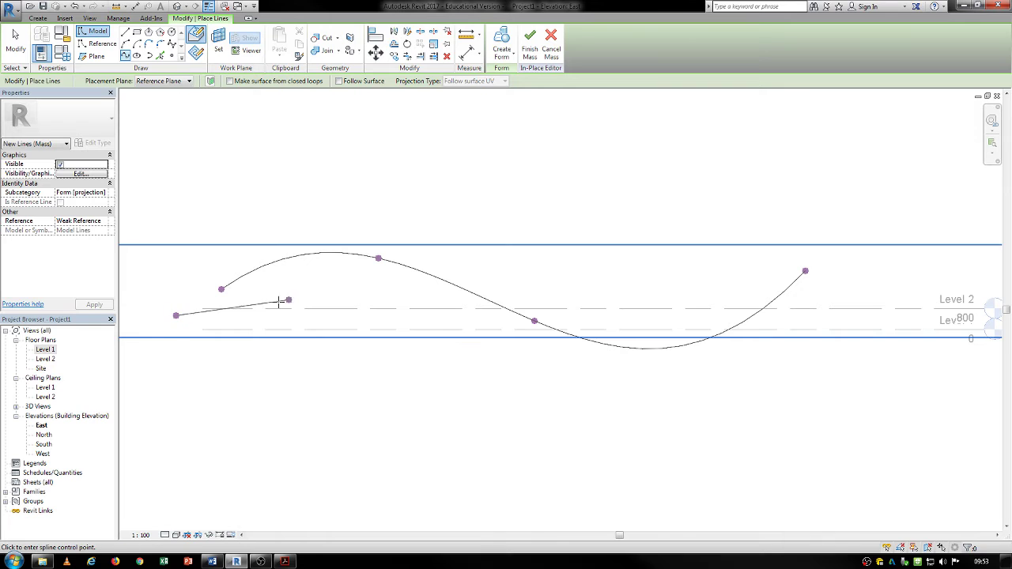
{"action": "left_click", "coordinate": [302, 305]}
{"action": "left_click", "coordinate": [484, 237]}
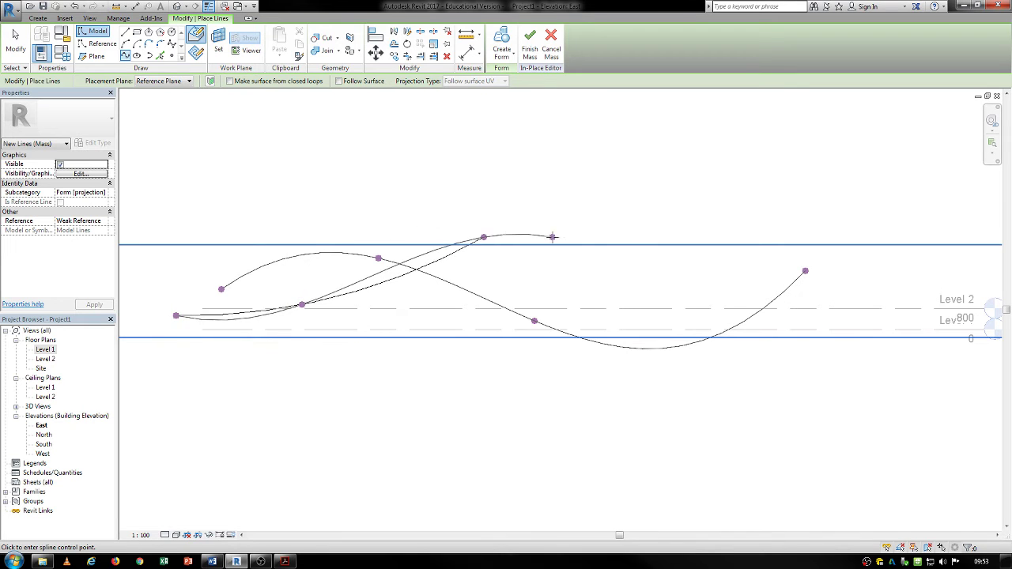
{"action": "left_click", "coordinate": [661, 267]}
{"action": "left_click", "coordinate": [829, 300]}
{"action": "right_click", "coordinate": [917, 273]}
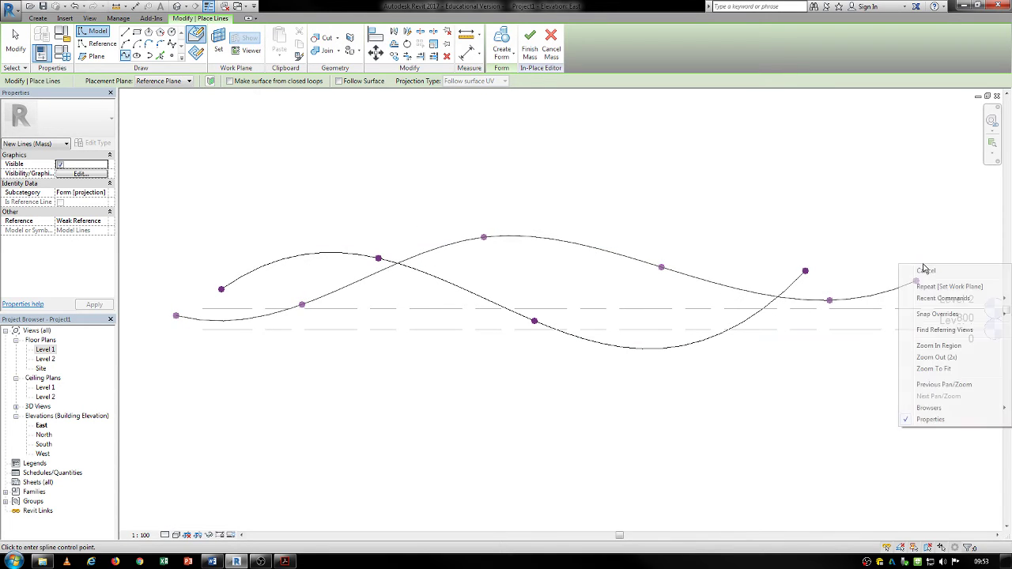
{"action": "left_click", "coordinate": [926, 271]}
Set the easternmost reference plane in the Level 1 plan as the work plane, and open the East elevation.
{"action": "double_click", "coordinate": [46, 349]}
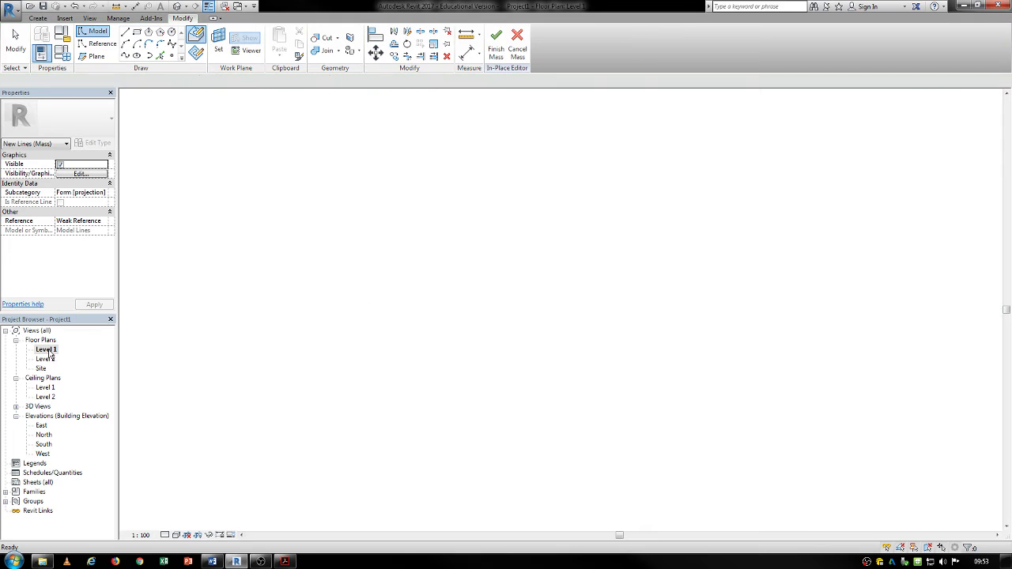
{"action": "scroll", "coordinate": [384, 261], "scroll_direction": "down", "scroll_amount": 1}
{"action": "middle_click_drag", "start_coordinate": [512, 249], "coordinate": [419, 264]}
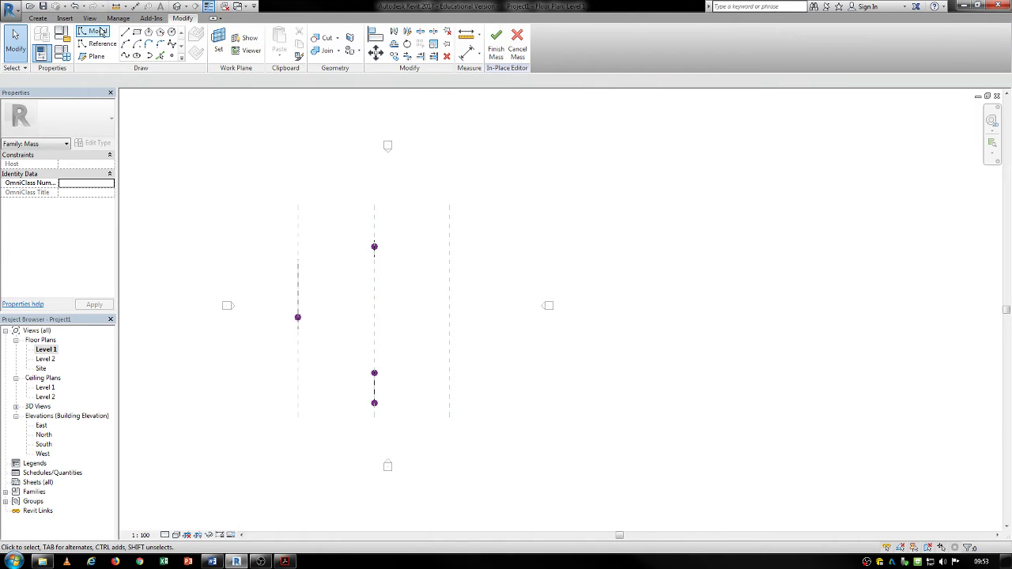
{"action": "left_click", "coordinate": [218, 41]}
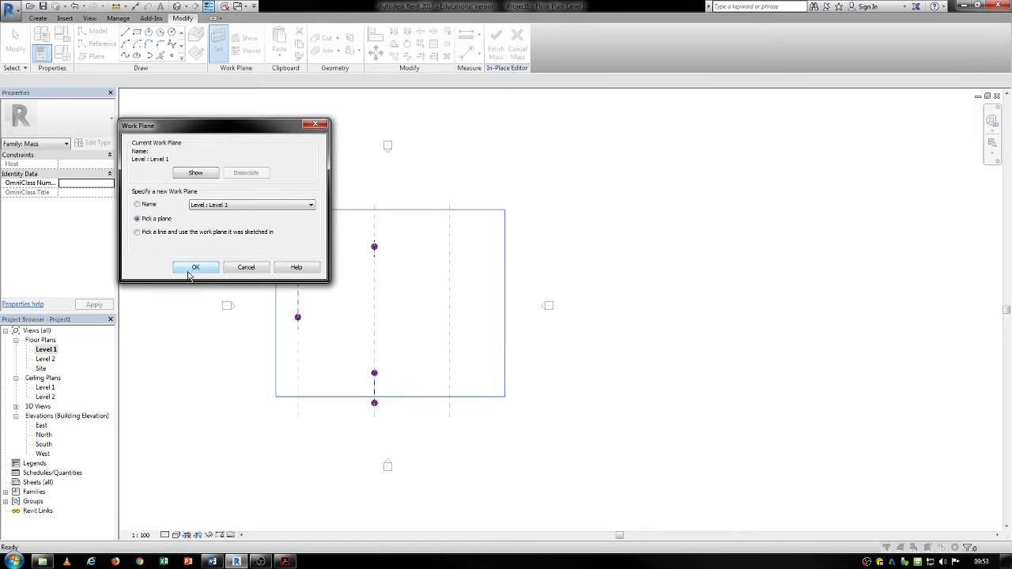
{"action": "left_click", "coordinate": [191, 268]}
{"action": "left_click", "coordinate": [449, 261]}
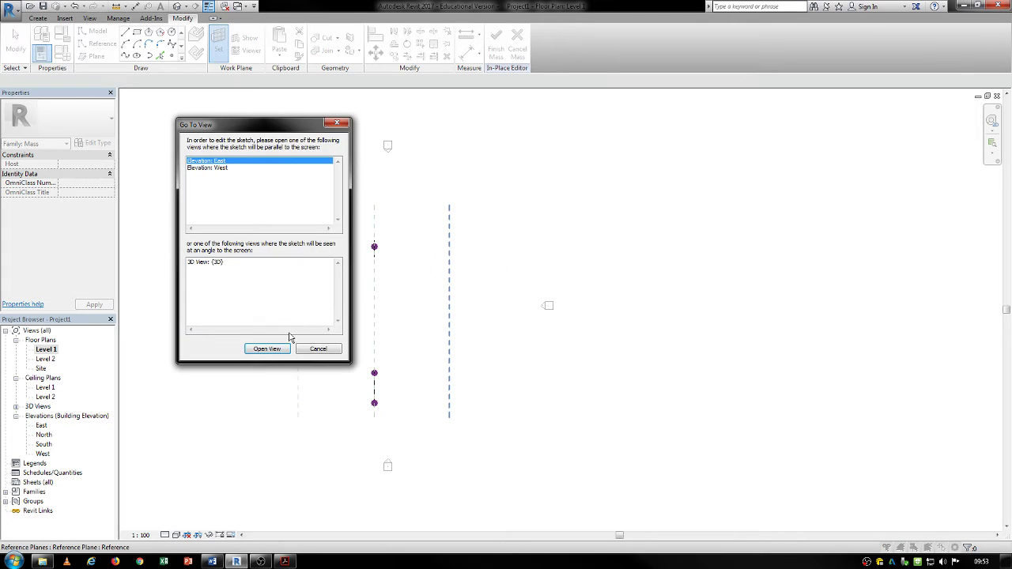
{"action": "left_click", "coordinate": [268, 350]}
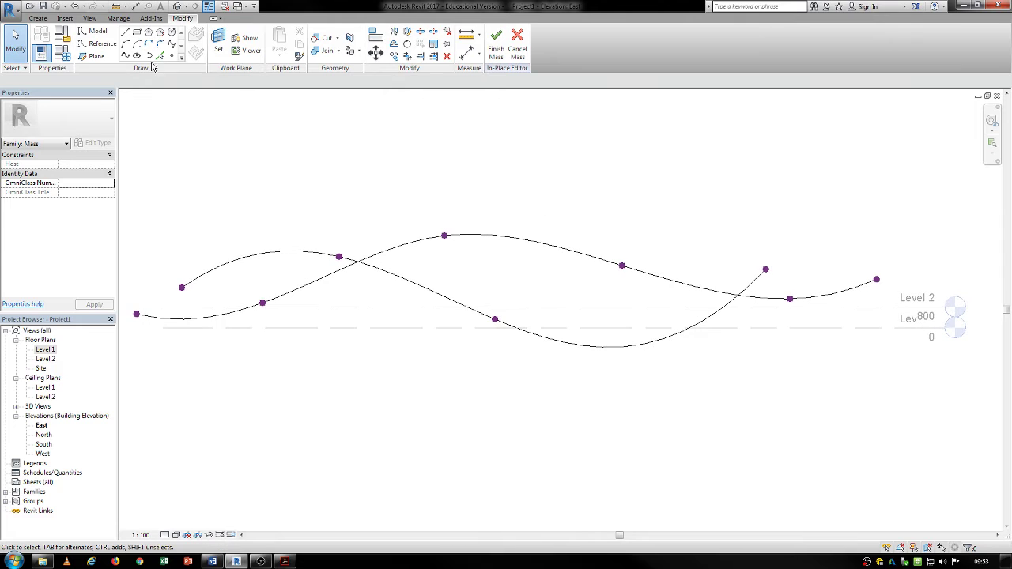
Draw a third wavy spline through five points on the easternmost plane, starting at Level 1 and ending beyond the second spline.
{"action": "left_click", "coordinate": [126, 57]}
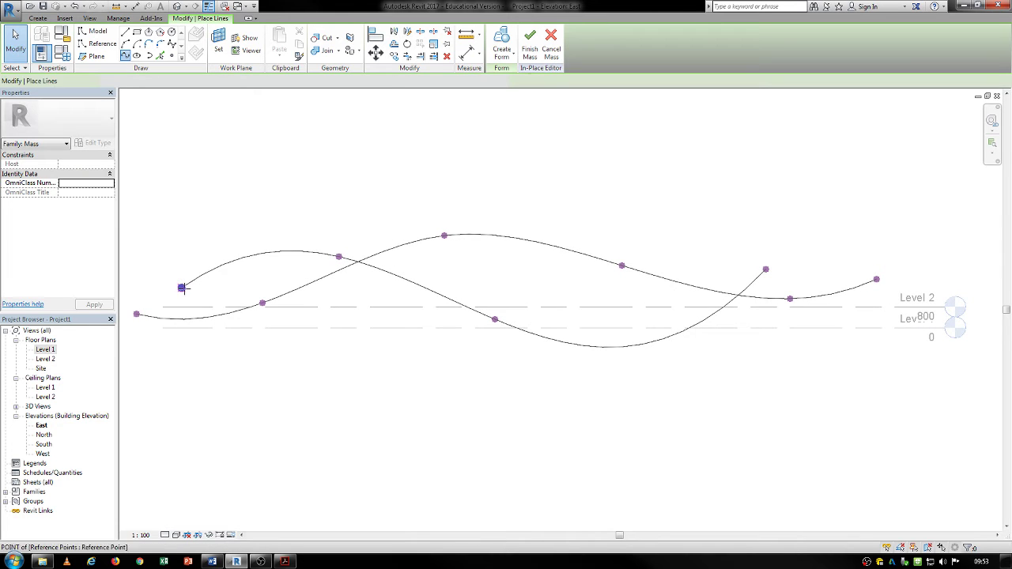
{"action": "left_click", "coordinate": [148, 328]}
{"action": "left_click", "coordinate": [387, 232]}
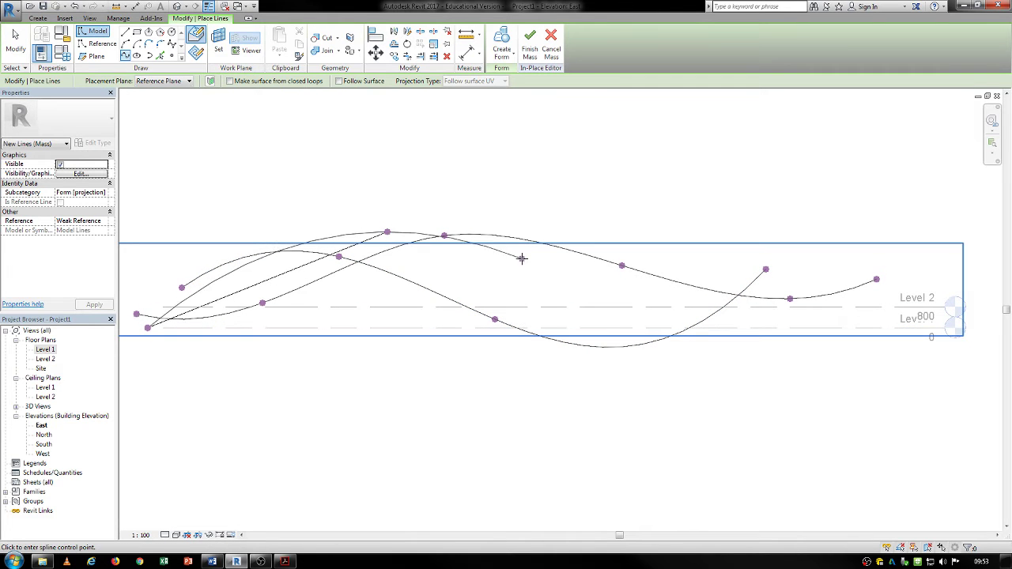
{"action": "left_click", "coordinate": [608, 299]}
{"action": "left_click", "coordinate": [796, 231]}
{"action": "right_click", "coordinate": [909, 267]}
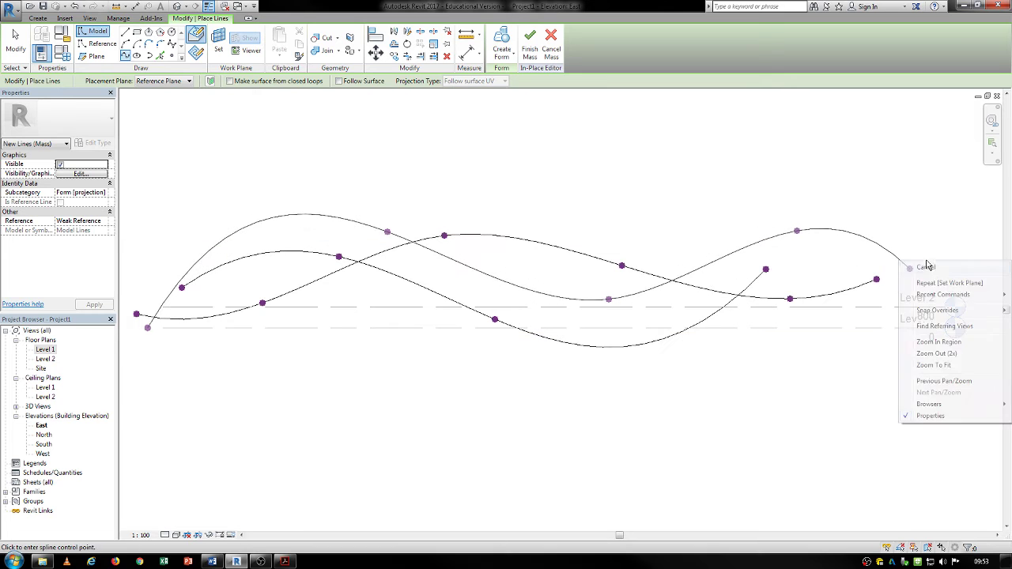
{"action": "left_click", "coordinate": [928, 268]}
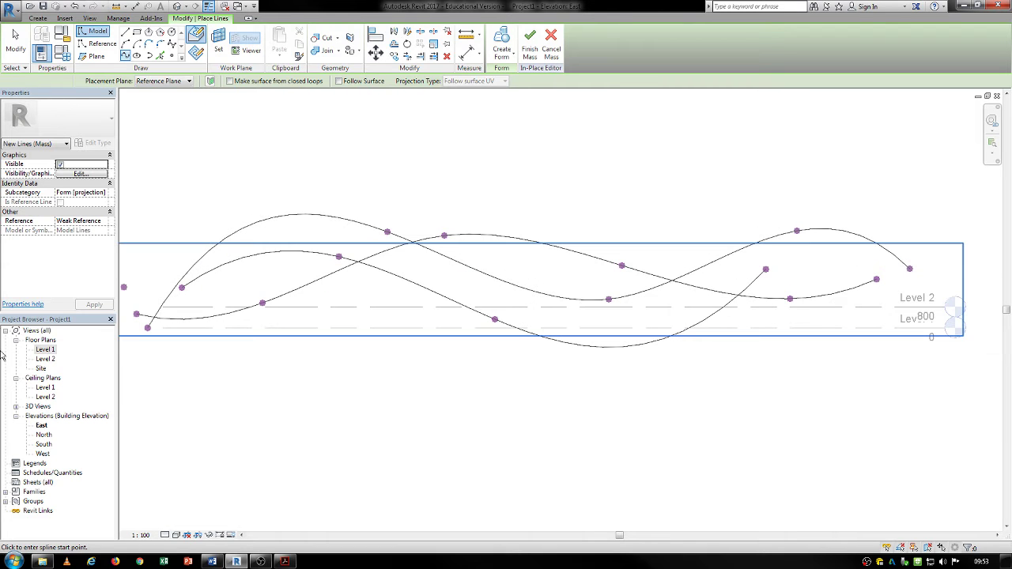
Open the default 3D view and pull the second point of the five-point spline about 3128 mm outward, away from the other splines.
{"action": "left_click", "coordinate": [184, 6]}
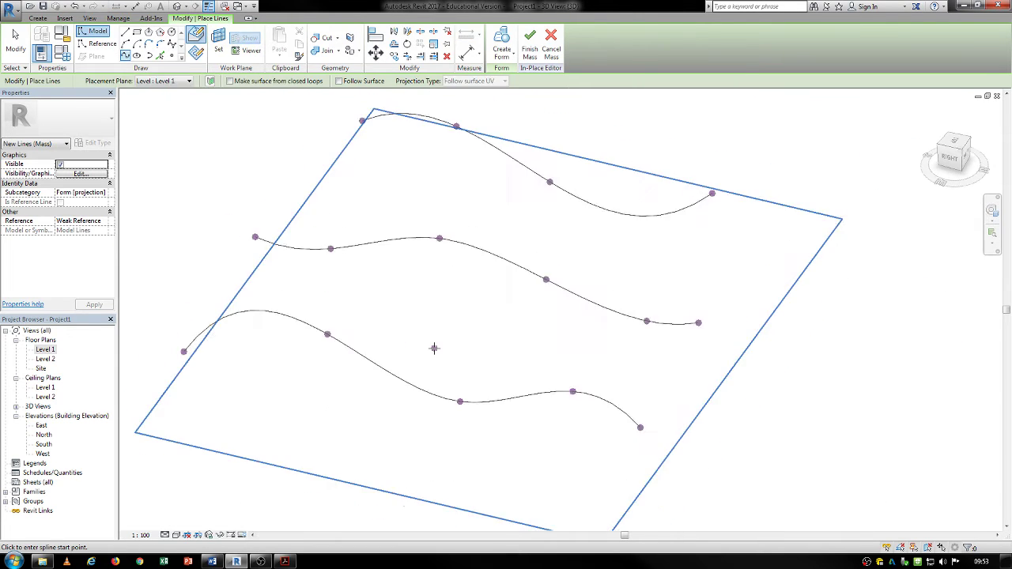
{"action": "middle_click_drag", "start_coordinate": [556, 361], "coordinate": [398, 375], "text": "shift"}
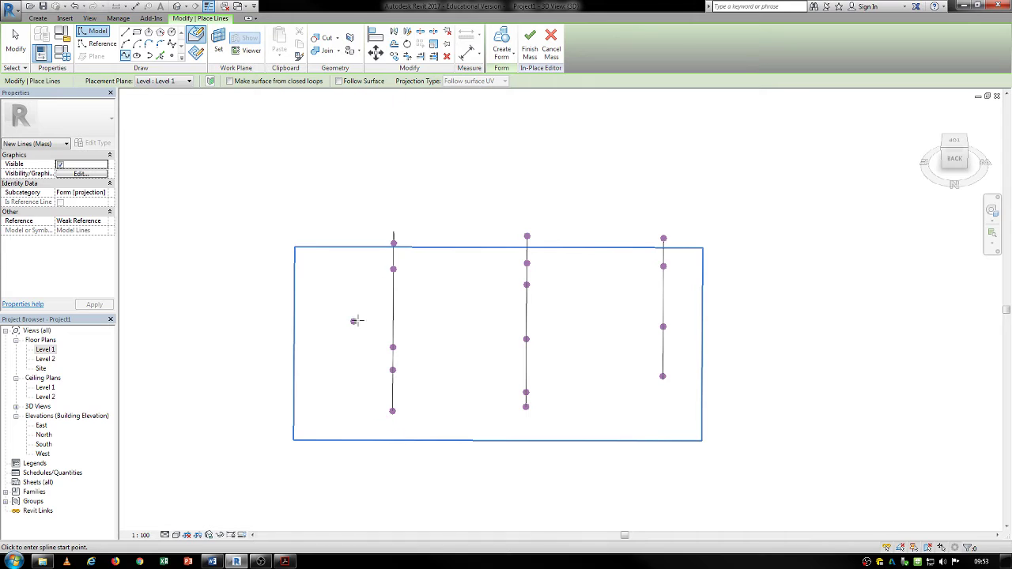
{"action": "middle_click_drag", "start_coordinate": [334, 238], "coordinate": [402, 294], "text": "shift"}
{"action": "key", "text": "Escape"}
{"action": "key", "text": "Escape"}
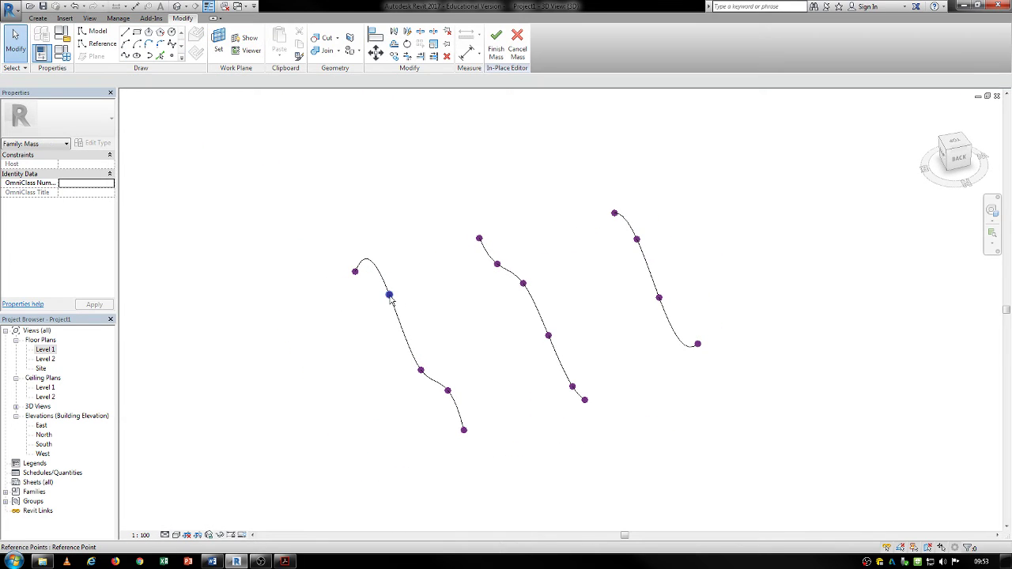
{"action": "left_click", "coordinate": [390, 296]}
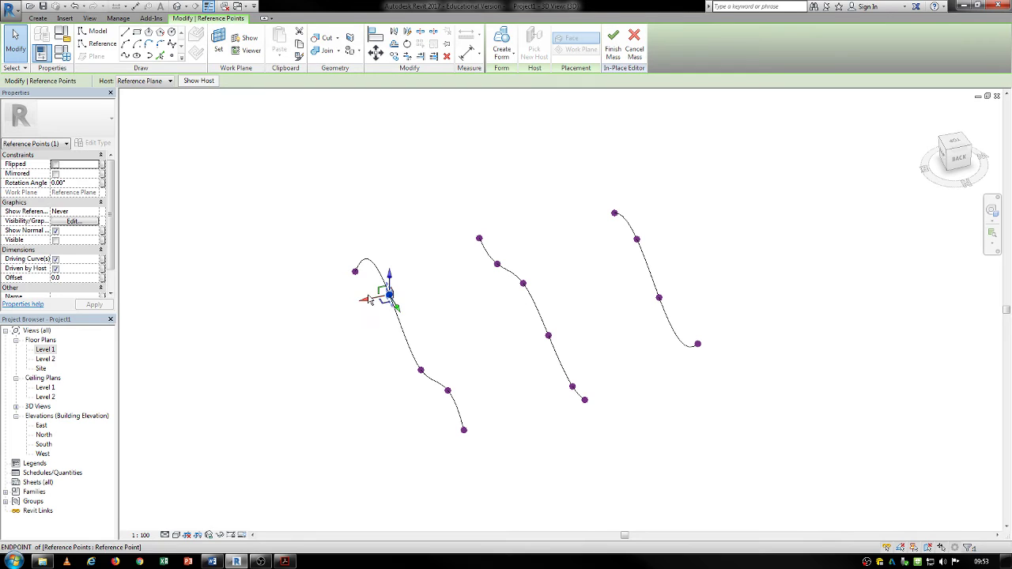
{"action": "left_click_drag", "start_coordinate": [387, 298], "coordinate": [356, 302]}
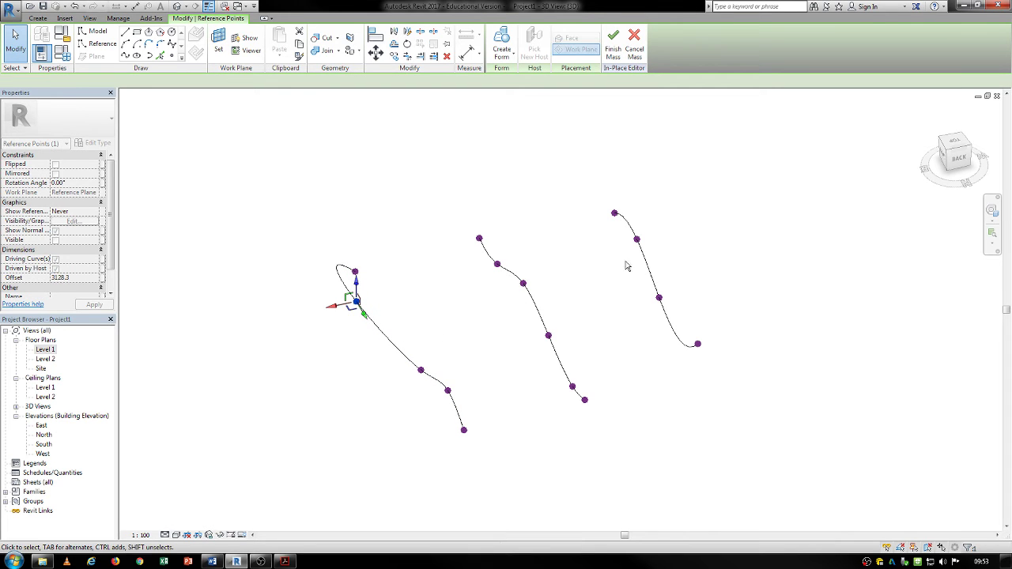
Pull the third point of the four-point spline outward and the middle spline's third point towards that spline.
{"action": "left_click", "coordinate": [658, 298]}
{"action": "left_click_drag", "start_coordinate": [656, 295], "coordinate": [727, 283]}
{"action": "scroll", "coordinate": [690, 330], "scroll_direction": "down", "scroll_amount": 1}
{"action": "middle_click_drag", "start_coordinate": [709, 358], "coordinate": [664, 427]}
{"action": "left_click", "coordinate": [538, 305]}
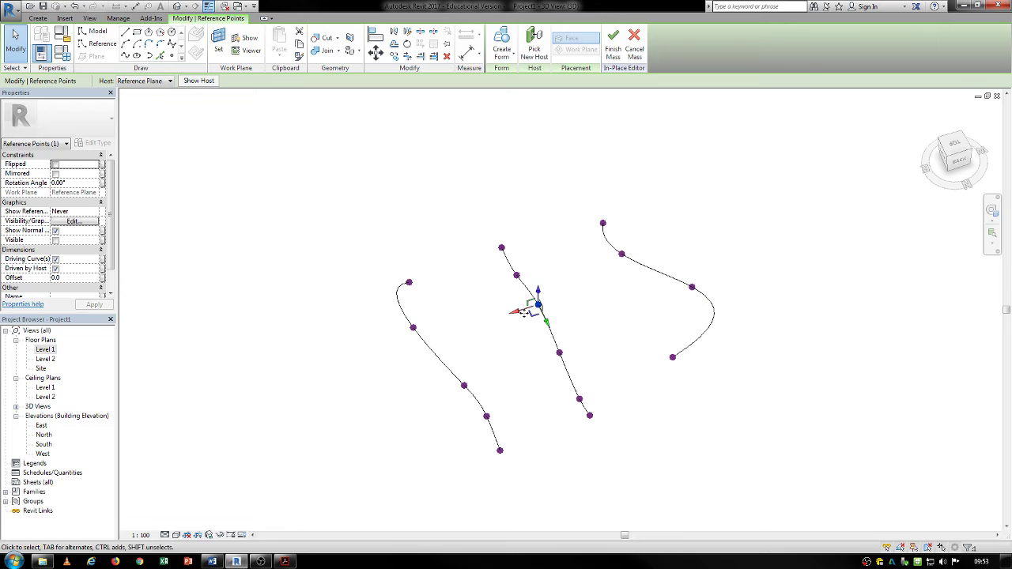
{"action": "left_click_drag", "start_coordinate": [538, 305], "coordinate": [556, 307]}
Create a form from the three splines together.
{"action": "left_click", "coordinate": [645, 269]}
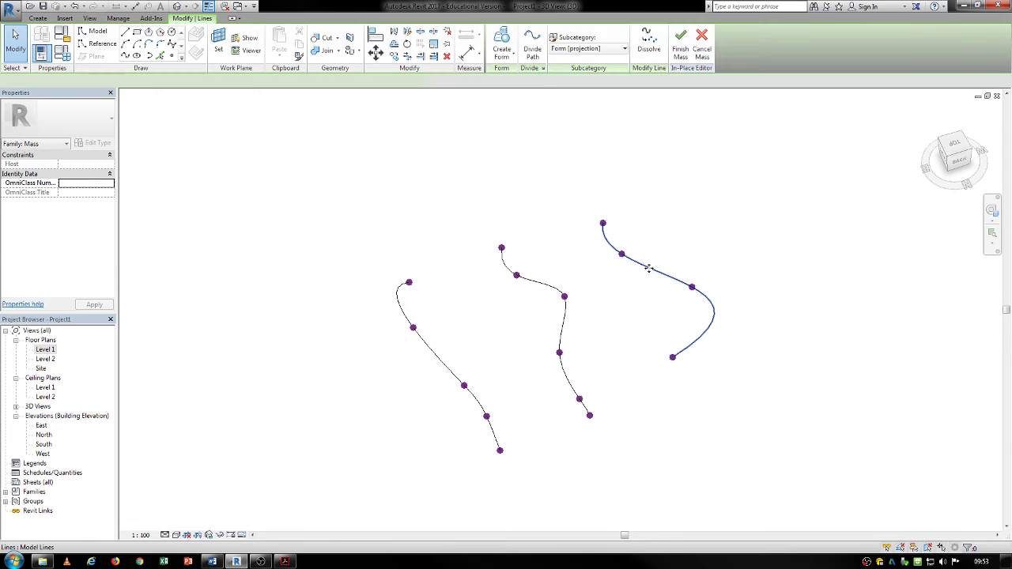
{"action": "right_click", "coordinate": [641, 274]}
{"action": "left_click", "coordinate": [640, 263]}
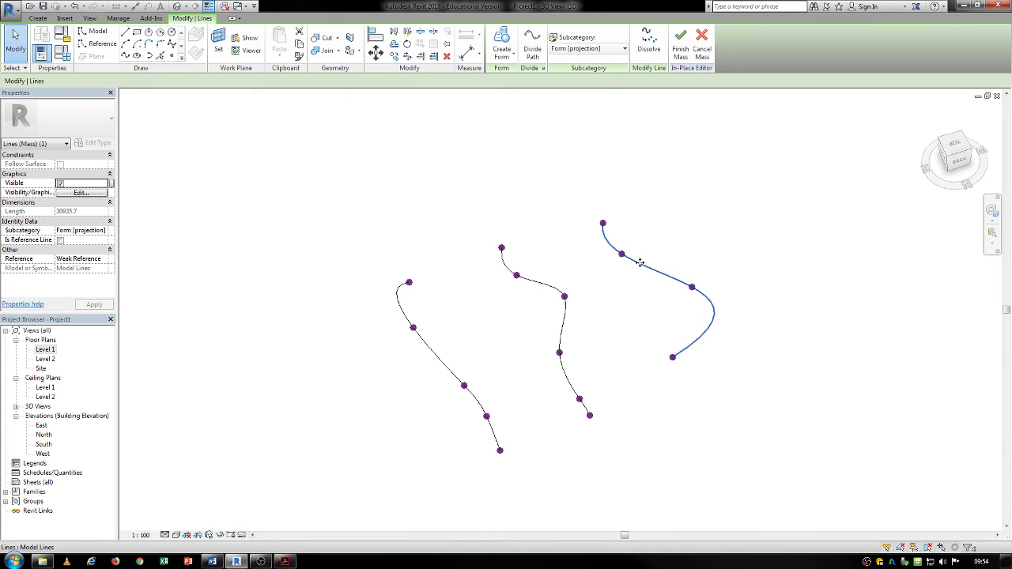
{"action": "left_click", "coordinate": [536, 286], "text": "ctrl"}
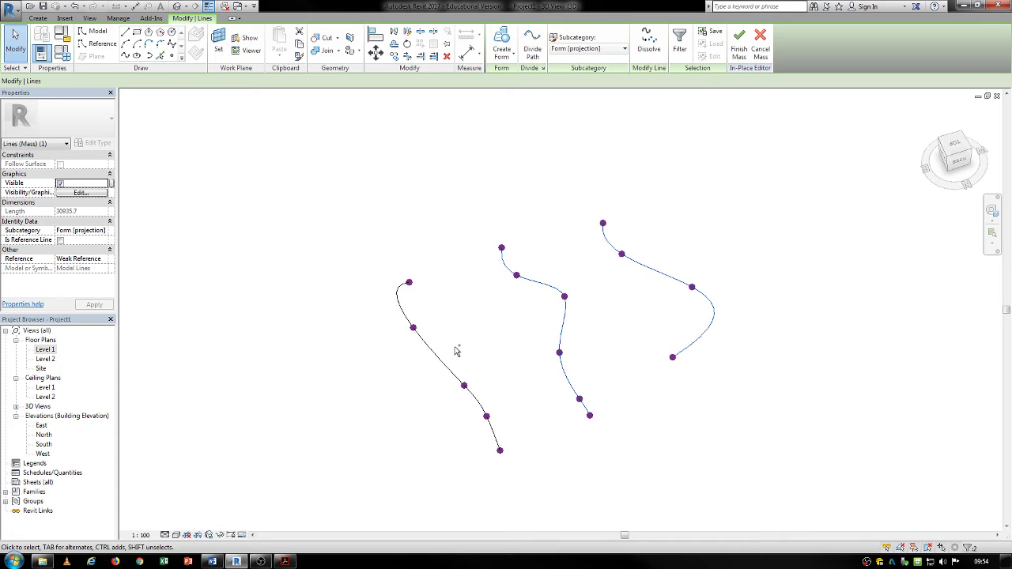
{"action": "left_click", "coordinate": [501, 56]}
{"action": "left_click", "coordinate": [506, 86]}
{"action": "key", "text": "Escape"}
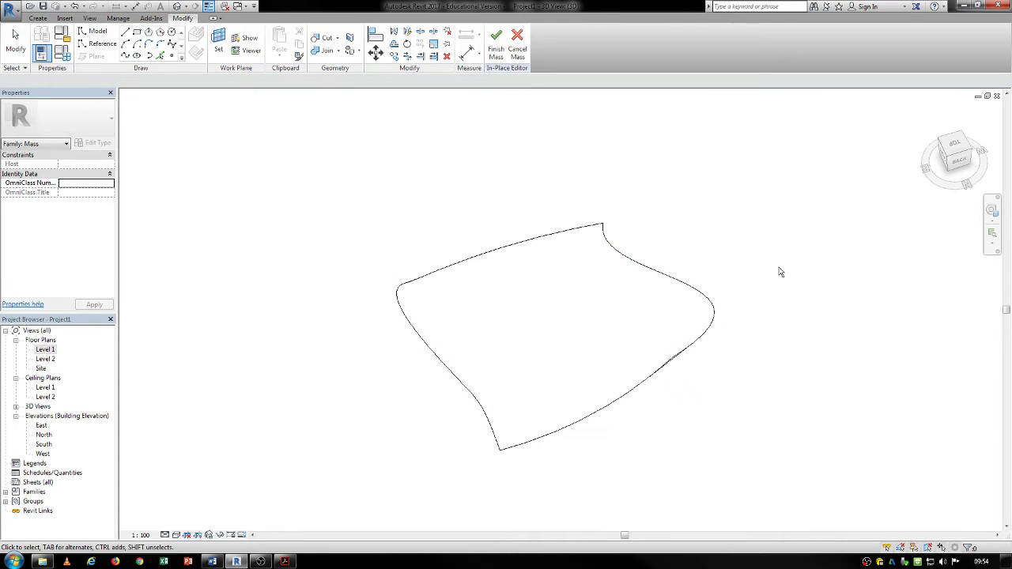
Set the 3D view's visual style to Shaded and select the whole lofted form.
{"action": "middle_click_drag", "start_coordinate": [781, 271], "coordinate": [183, 547], "text": "shift"}
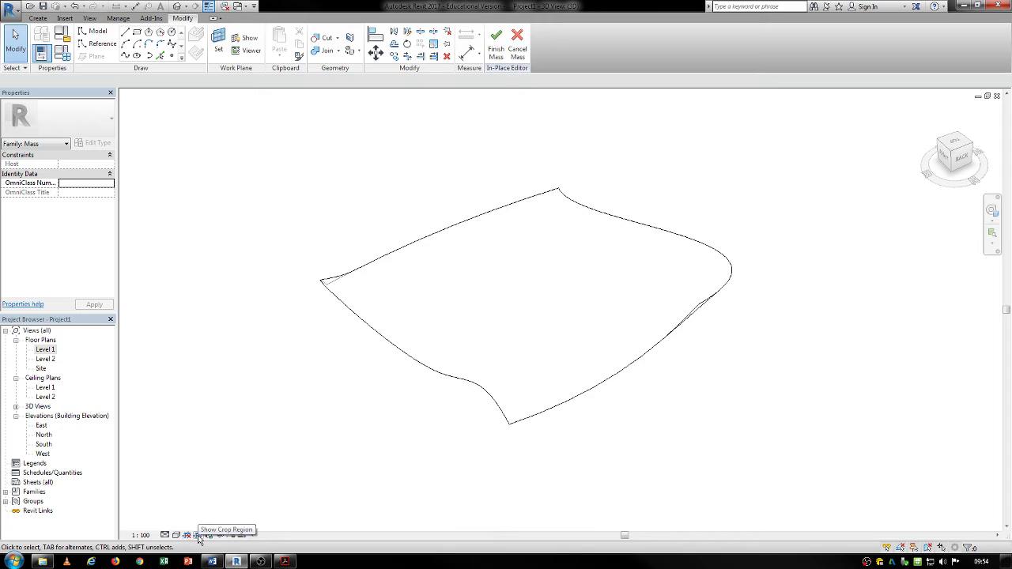
{"action": "left_click", "coordinate": [176, 535]}
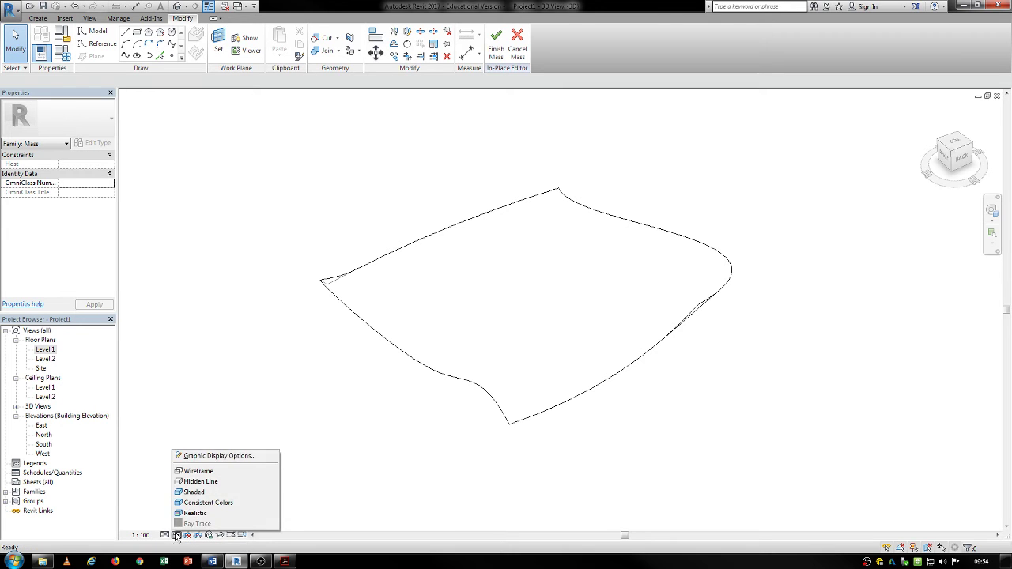
{"action": "left_click", "coordinate": [192, 492]}
{"action": "mouse_move", "coordinate": [304, 411]}
{"action": "middle_mouse_down", "text": "shift"}
{"action": "mouse_move", "coordinate": [244, 427]}
{"action": "mouse_move", "coordinate": [314, 436]}
{"action": "mouse_move", "coordinate": [239, 433]}
{"action": "mouse_move", "coordinate": [334, 434]}
{"action": "mouse_move", "coordinate": [466, 387]}
{"action": "middle_mouse_up", "text": "shift"}
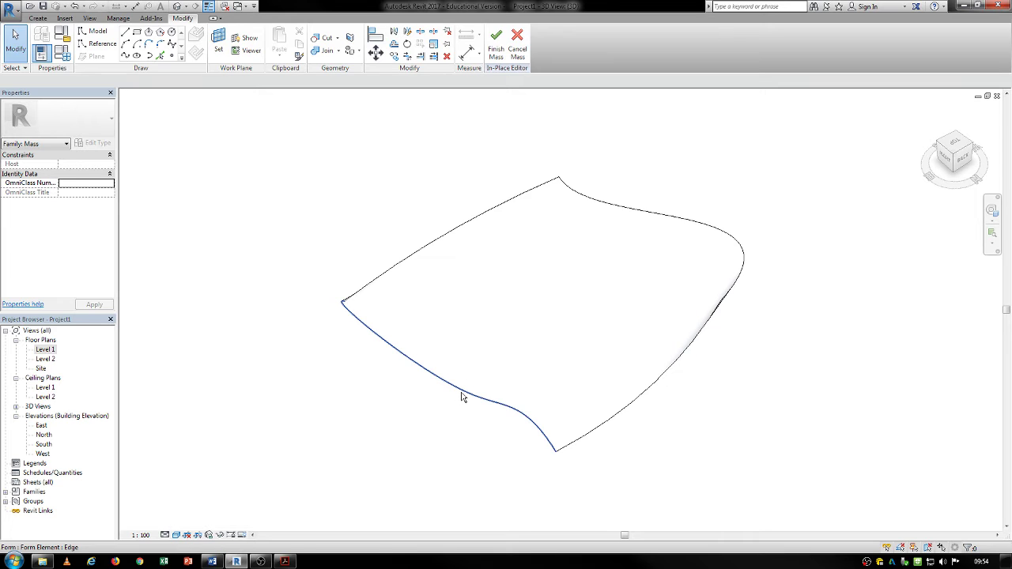
{"action": "left_click", "coordinate": [463, 392]}
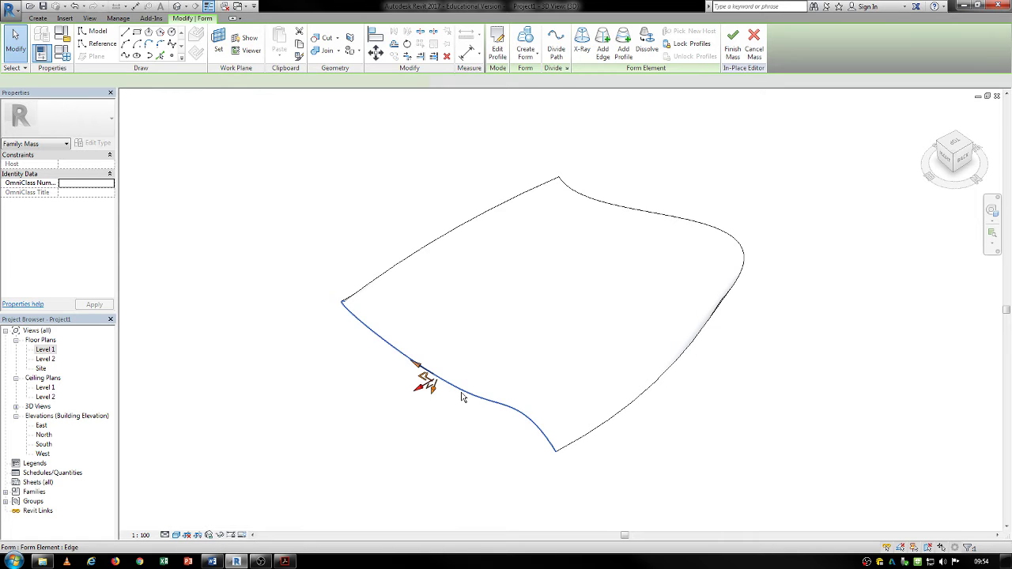
{"action": "key", "text": "Tab"}
{"action": "key", "text": "Tab"}
{"action": "key", "text": "Tab"}
{"action": "key", "text": "Tab"}
{"action": "left_click", "coordinate": [596, 431]}
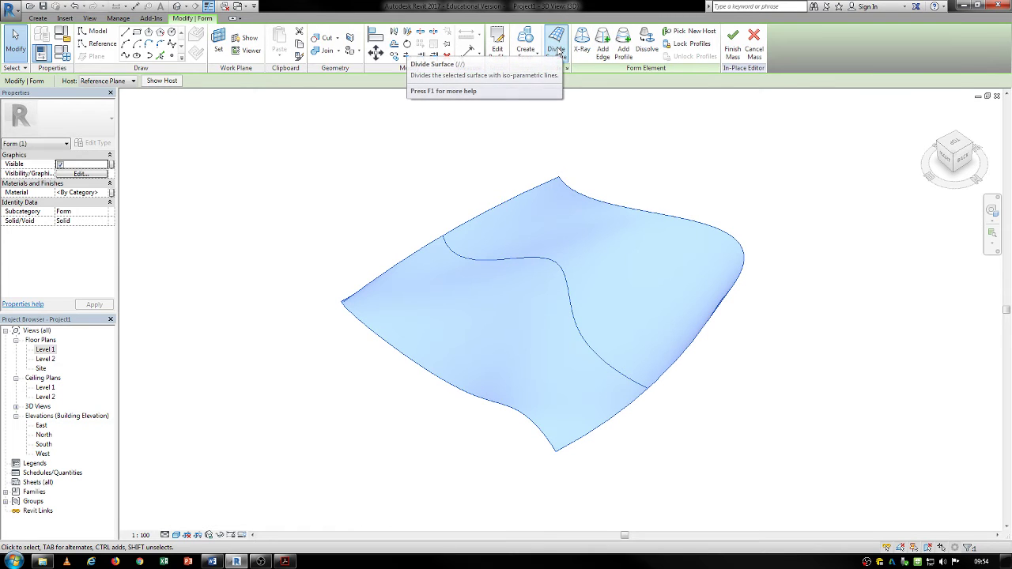
Divide the selected form's surface with a UV grid and select the divided surface.
{"action": "middle_click_drag", "start_coordinate": [633, 292], "coordinate": [586, 309]}
{"action": "scroll", "coordinate": [567, 289], "scroll_direction": "up", "scroll_amount": 1}
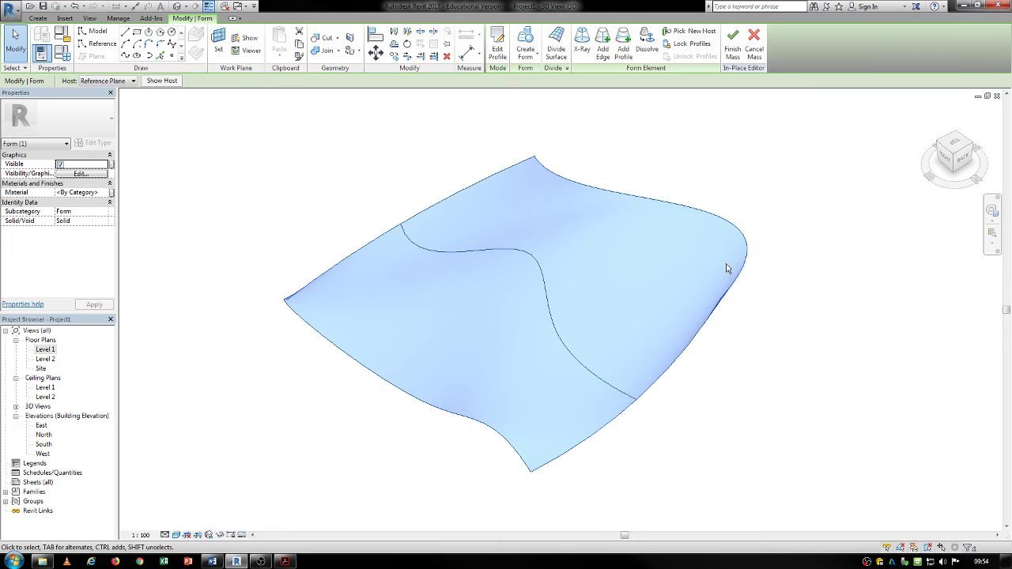
{"action": "middle_click_drag", "start_coordinate": [727, 267], "coordinate": [678, 344], "text": "shift"}
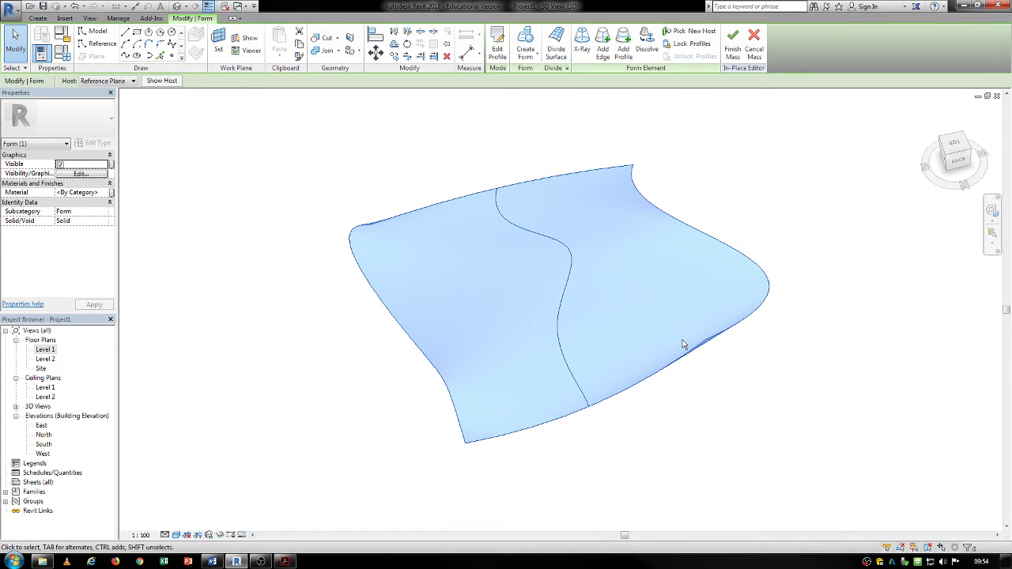
{"action": "scroll", "coordinate": [566, 321], "scroll_direction": "up", "scroll_amount": 1}
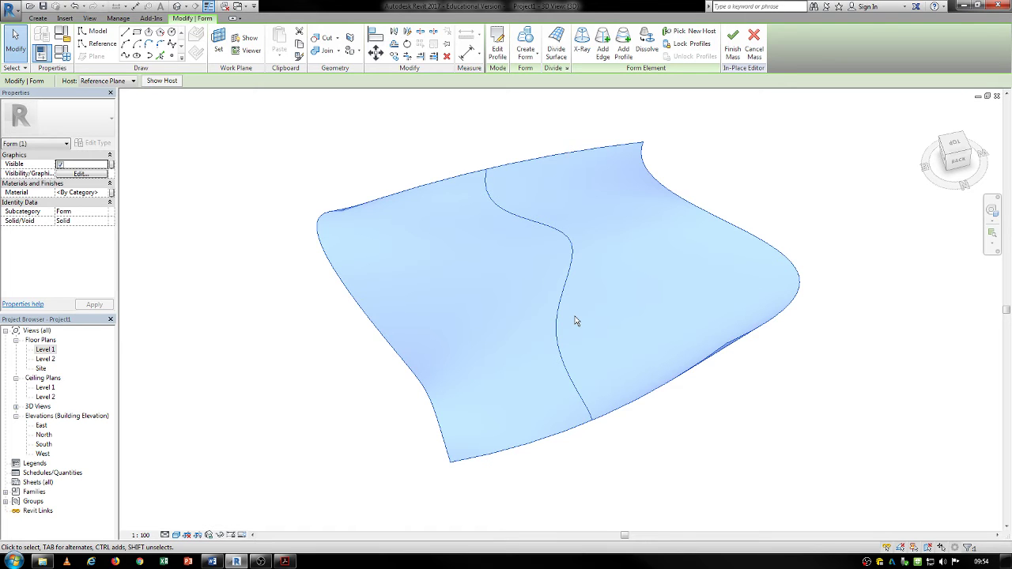
{"action": "middle_click_drag", "start_coordinate": [575, 320], "coordinate": [513, 323], "text": "shift"}
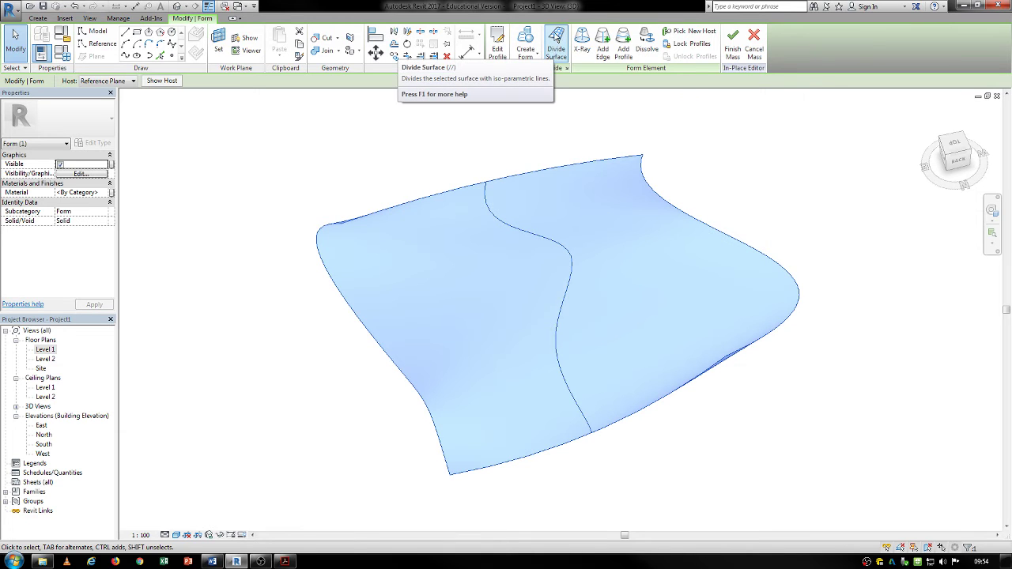
{"action": "left_click", "coordinate": [556, 43]}
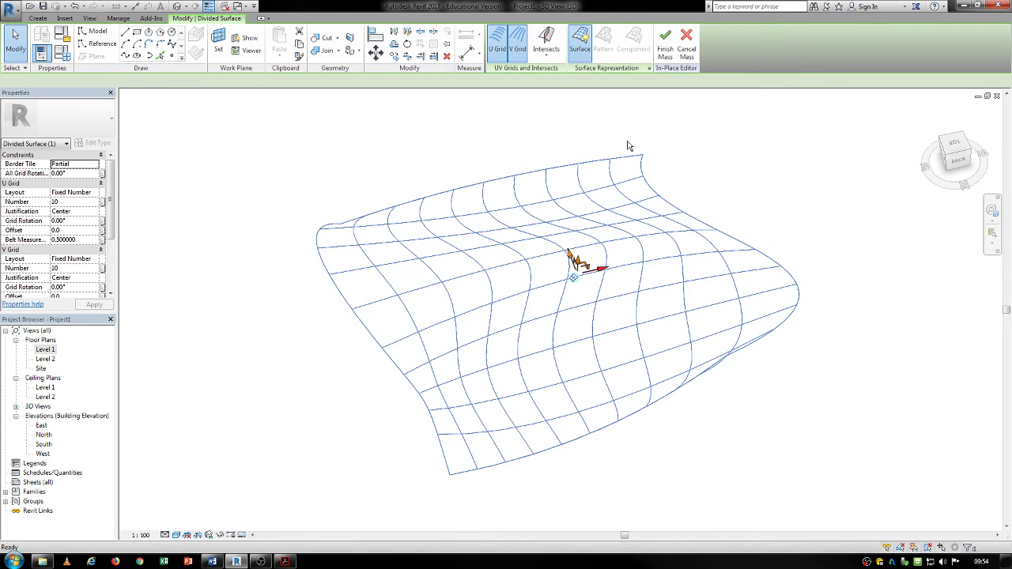
{"action": "left_click", "coordinate": [814, 283]}
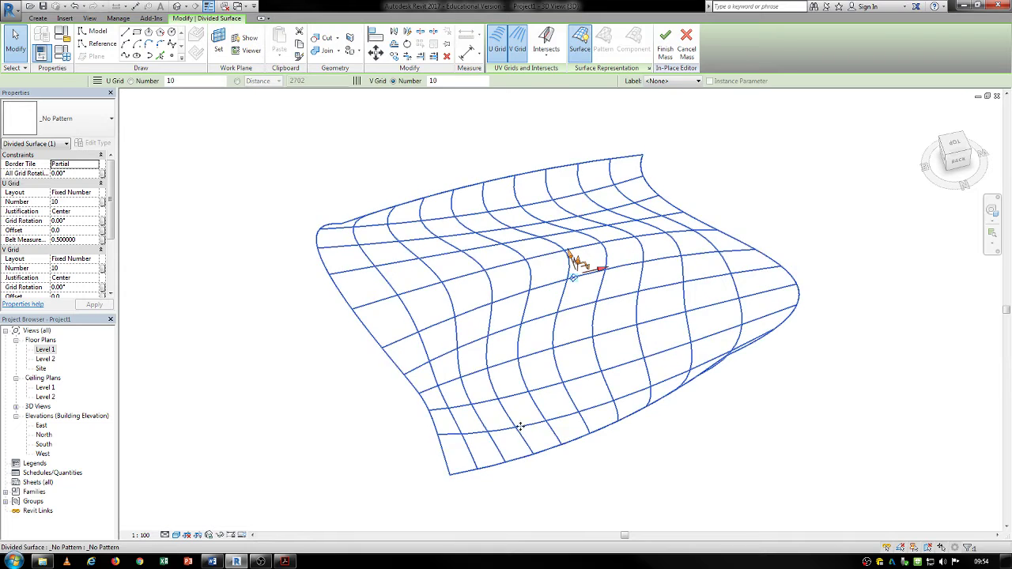
Apply the Hexagon pattern to the divided surface.
{"action": "middle_click_drag", "start_coordinate": [815, 283], "coordinate": [518, 341], "text": "shift"}
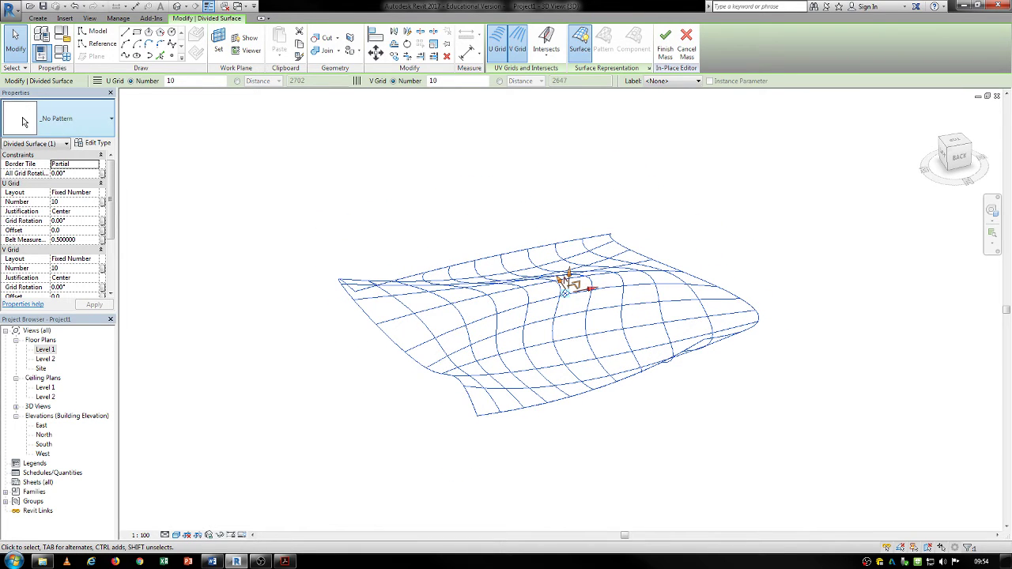
{"action": "left_click", "coordinate": [51, 122]}
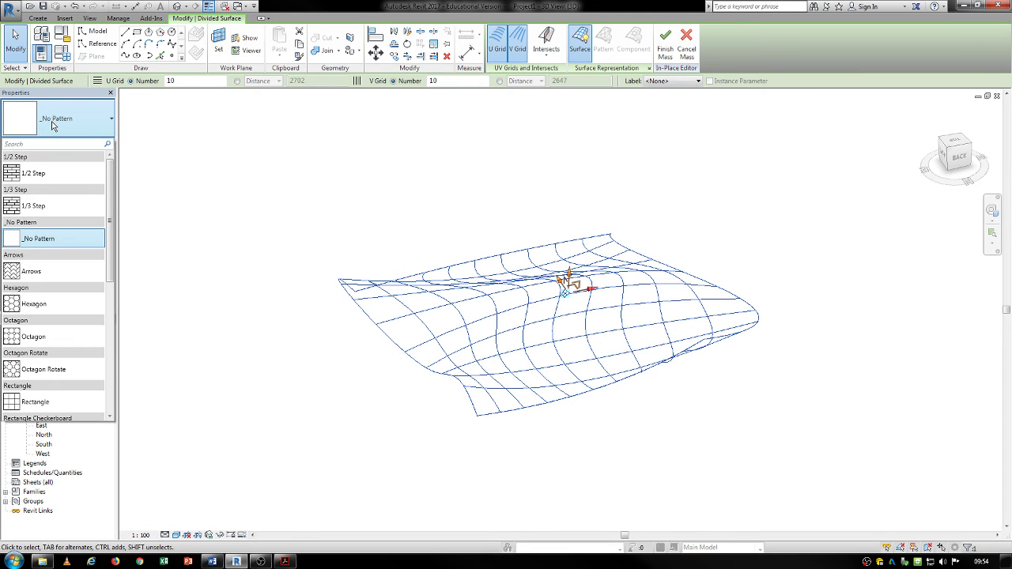
{"action": "left_click", "coordinate": [46, 307]}
{"action": "middle_click_drag", "start_coordinate": [632, 307], "coordinate": [585, 320], "text": "shift"}
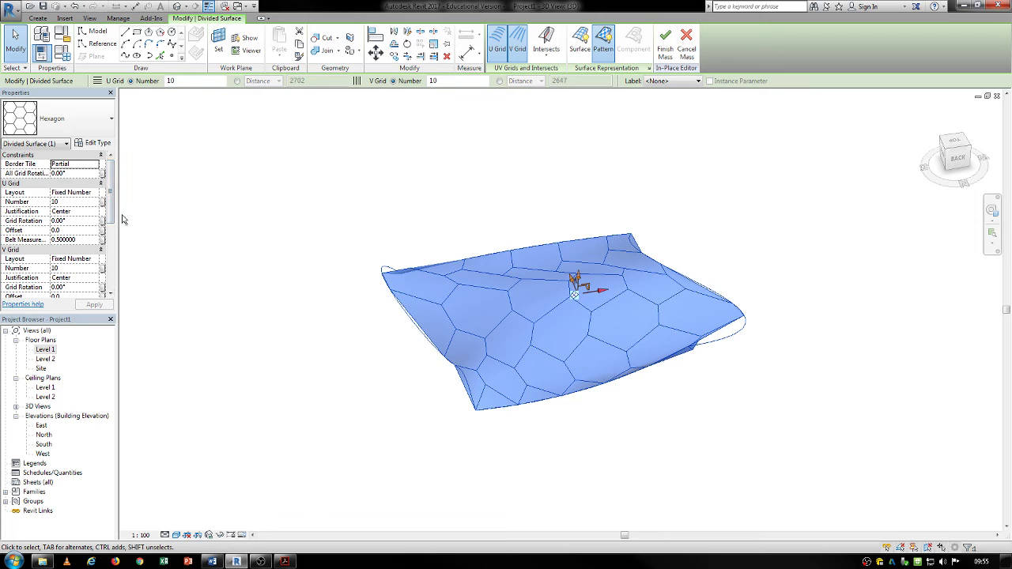
Set both the U and V grid layouts to Fixed Distance with a 1000 mm spacing, and deselect the surface.
{"action": "left_click", "coordinate": [94, 195]}
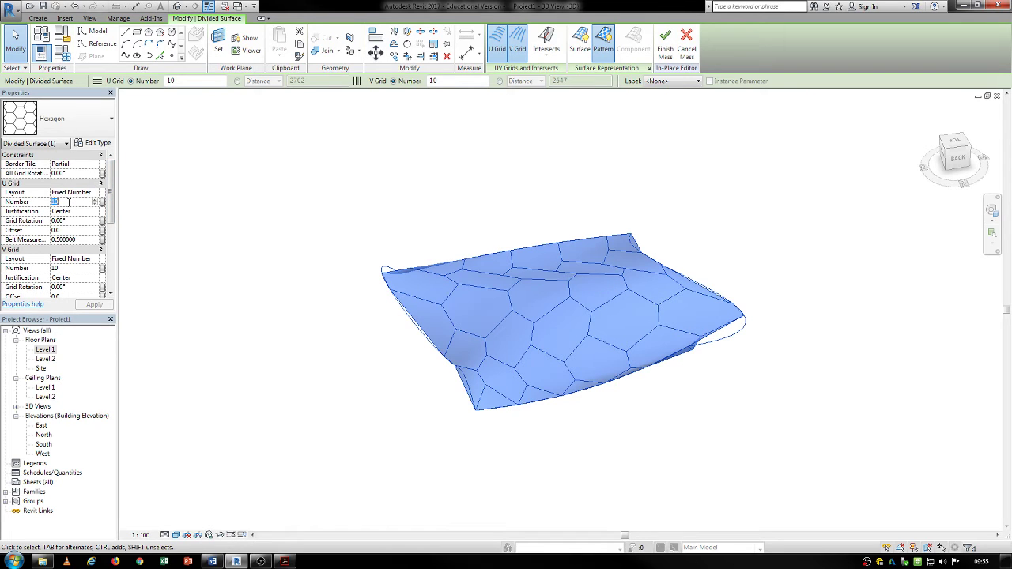
{"action": "left_click", "coordinate": [95, 193]}
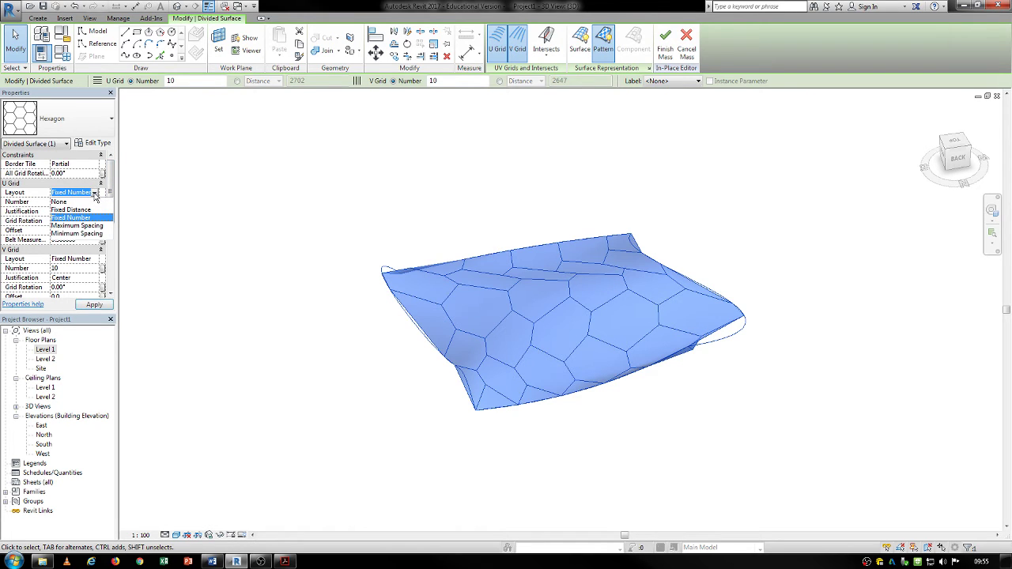
{"action": "left_click", "coordinate": [75, 210]}
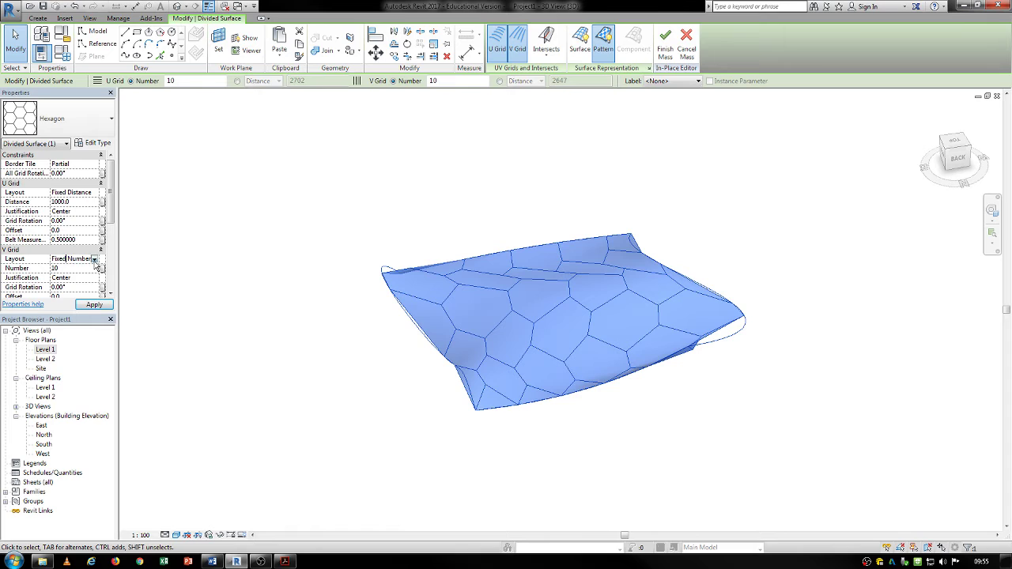
{"action": "left_click", "coordinate": [94, 260]}
{"action": "left_click", "coordinate": [76, 276]}
{"action": "left_click", "coordinate": [77, 269]}
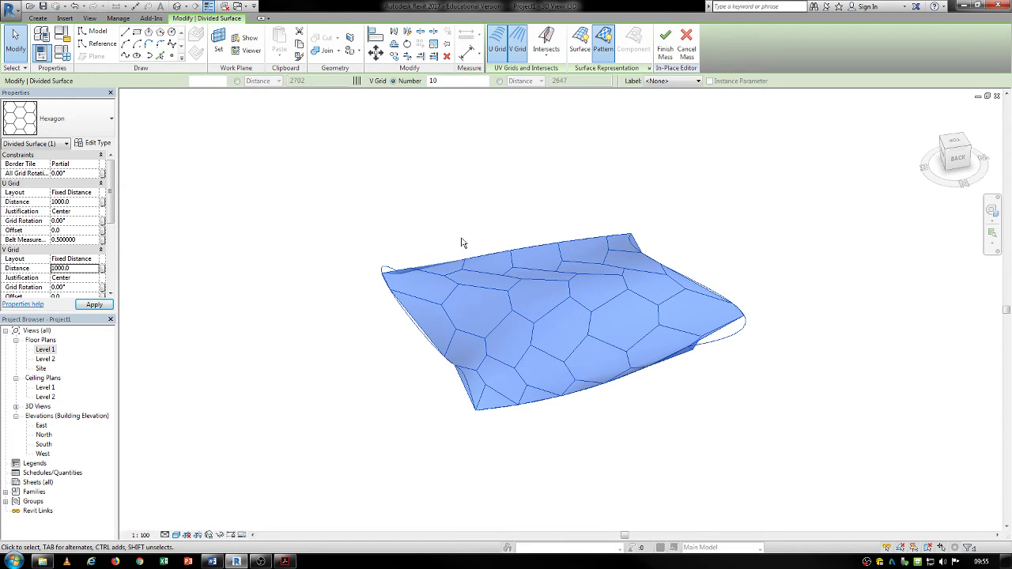
{"action": "left_click", "coordinate": [514, 222]}
{"action": "middle_click_drag", "start_coordinate": [775, 411], "coordinate": [487, 410], "text": "shift"}
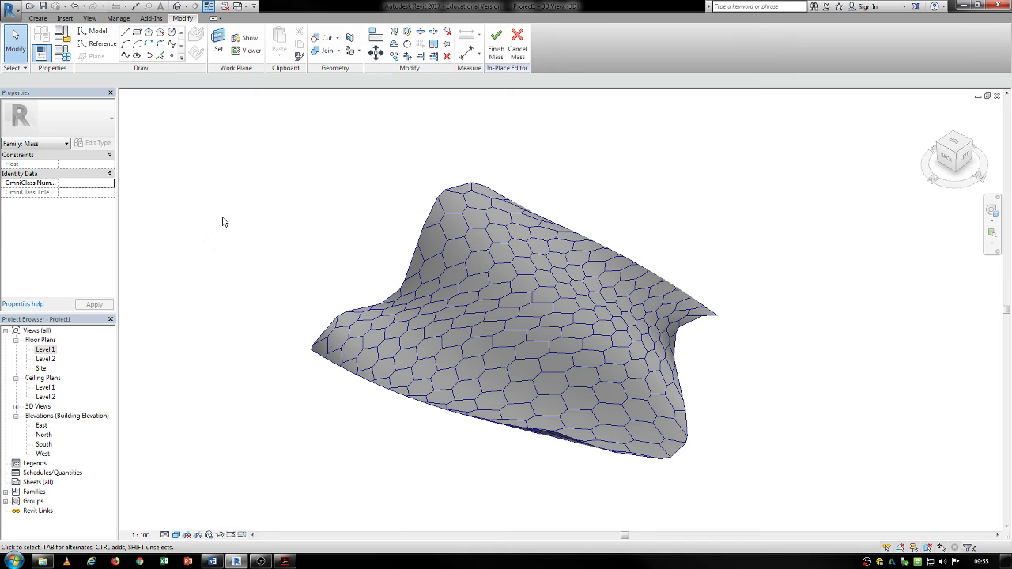
{"action": "middle_click_drag", "start_coordinate": [443, 316], "coordinate": [461, 279]}
Create a new family from the Metric Generic Model Pattern Based.rft template.
{"action": "left_click", "coordinate": [16, 10]}
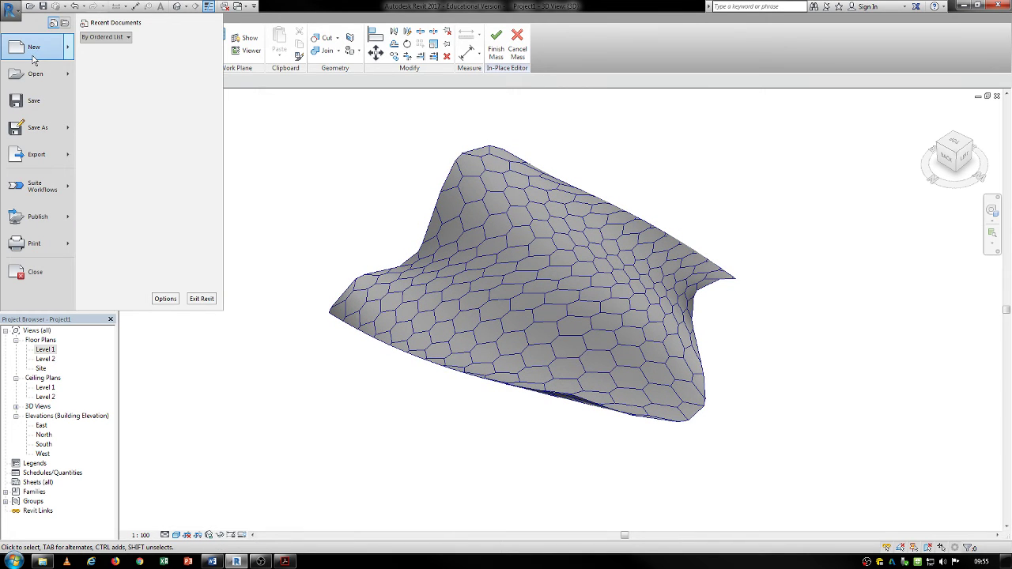
{"action": "mouse_move", "coordinate": [40, 48]}
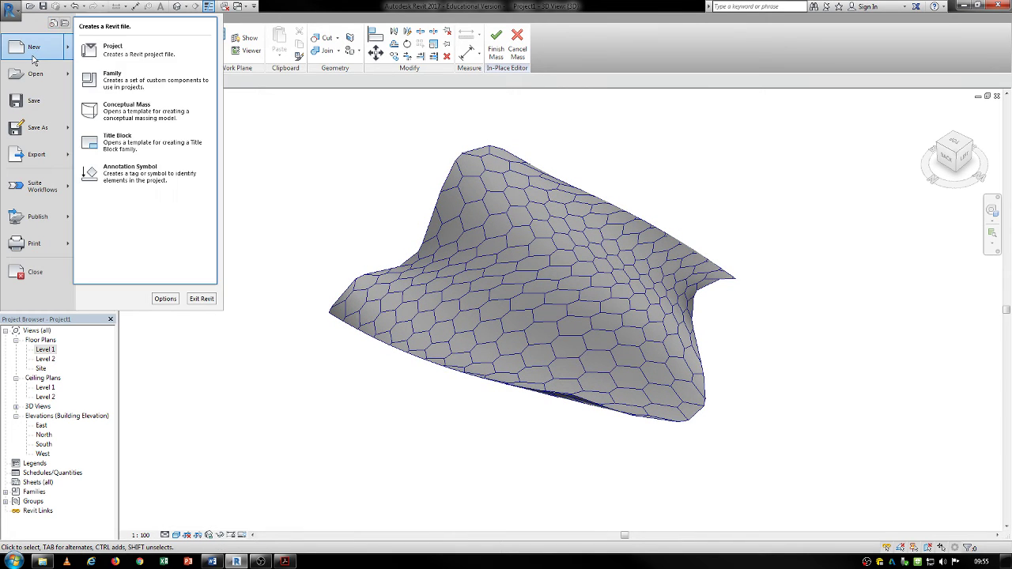
{"action": "left_click", "coordinate": [145, 85]}
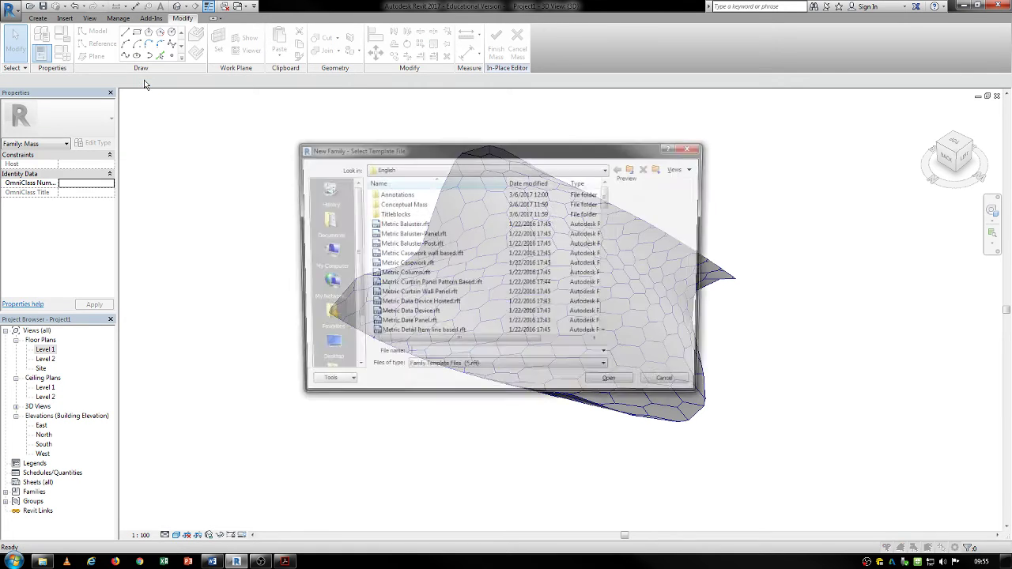
{"action": "left_click_drag", "start_coordinate": [472, 150], "coordinate": [430, 42]}
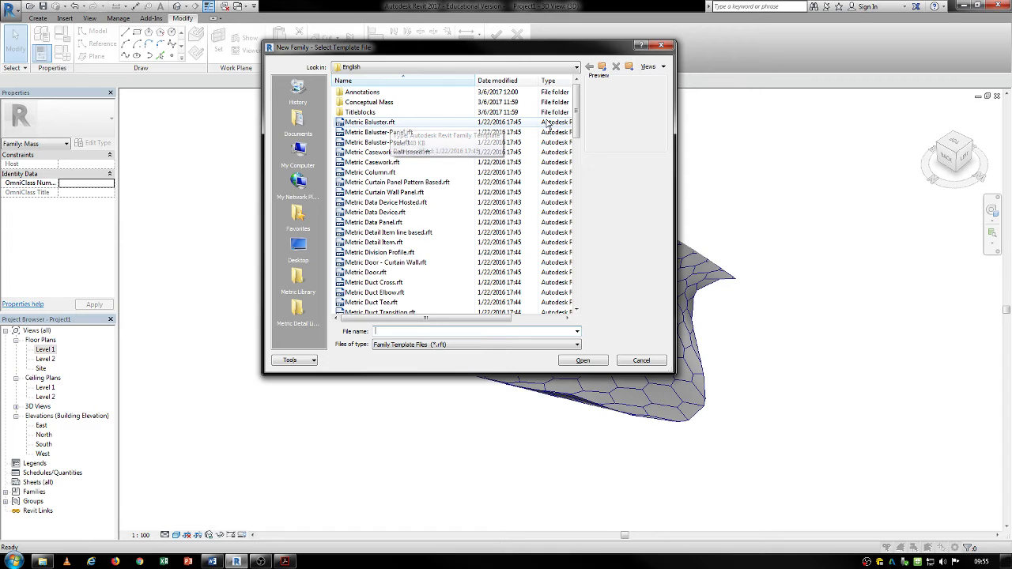
{"action": "scroll", "coordinate": [577, 131], "scroll_direction": "down", "scroll_amount": 3}
{"action": "scroll", "coordinate": [575, 166], "scroll_direction": "down", "scroll_amount": 1}
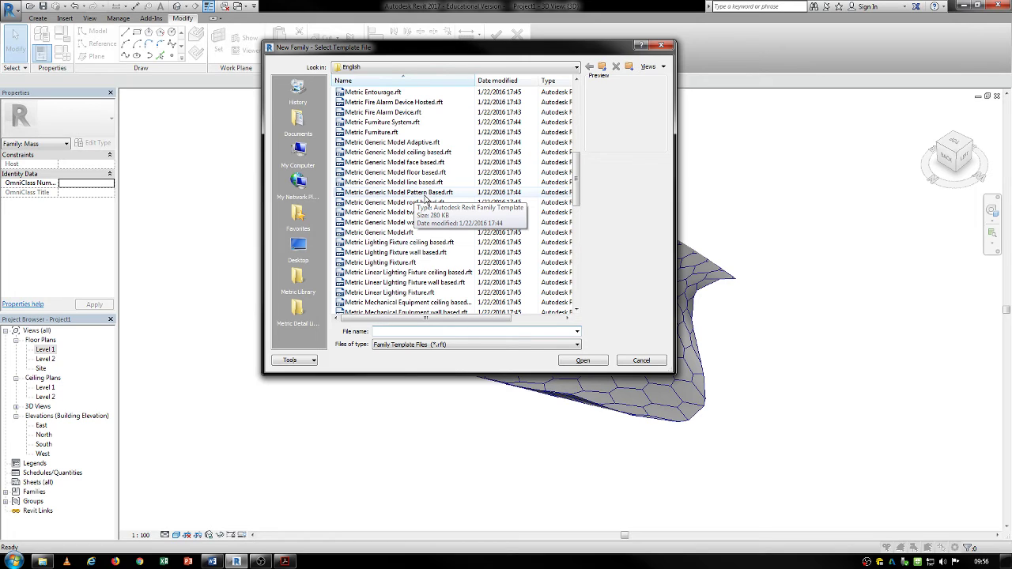
{"action": "left_click_drag", "start_coordinate": [575, 171], "coordinate": [585, 196]}
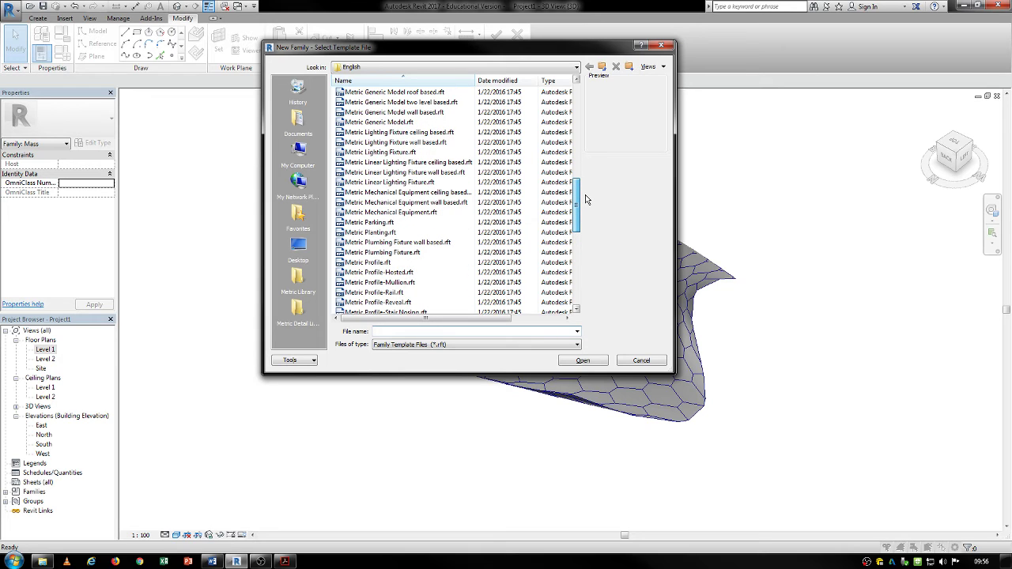
{"action": "left_click_drag", "start_coordinate": [585, 200], "coordinate": [554, 163]}
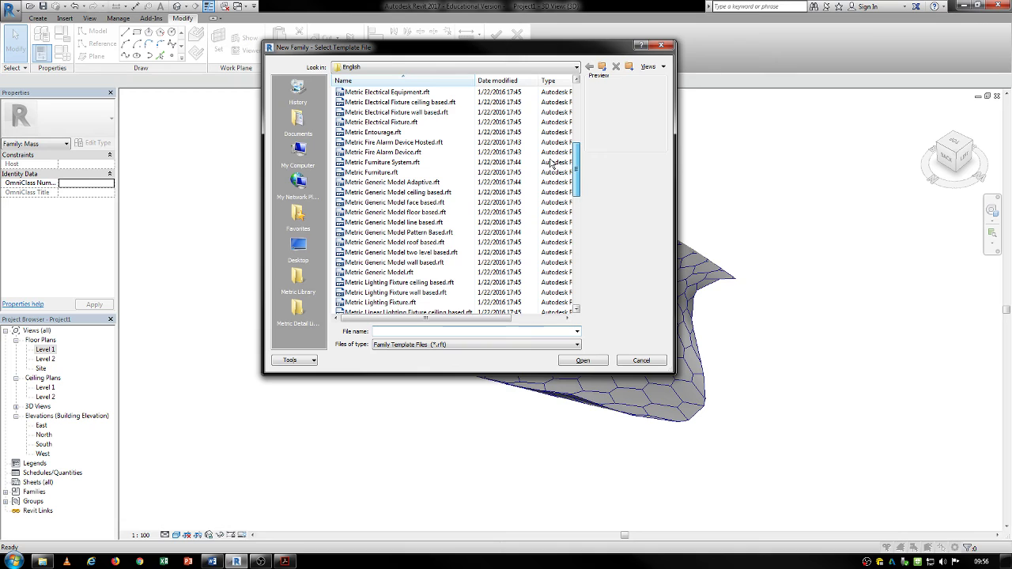
{"action": "left_click", "coordinate": [396, 234]}
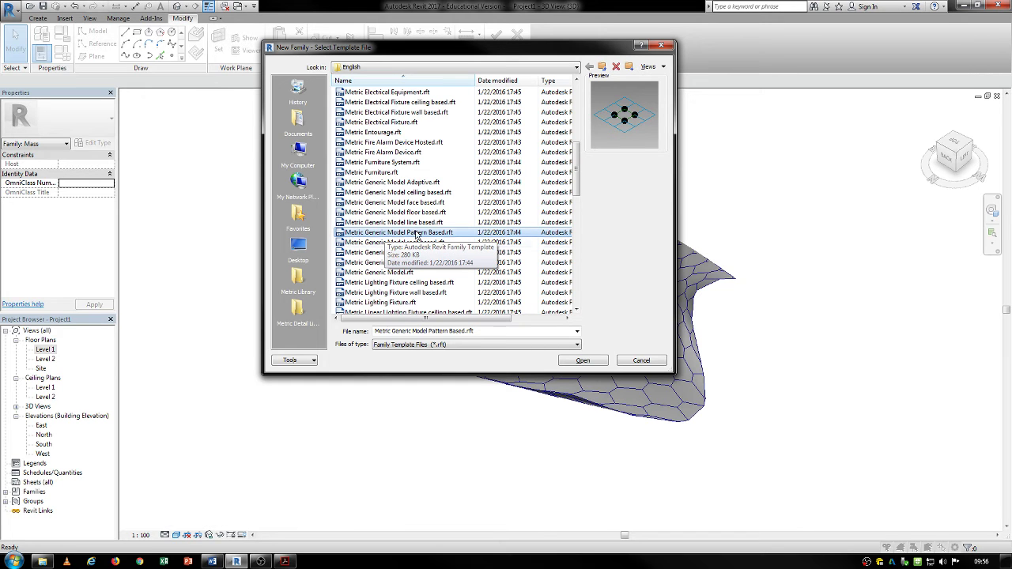
{"action": "left_click", "coordinate": [583, 360]}
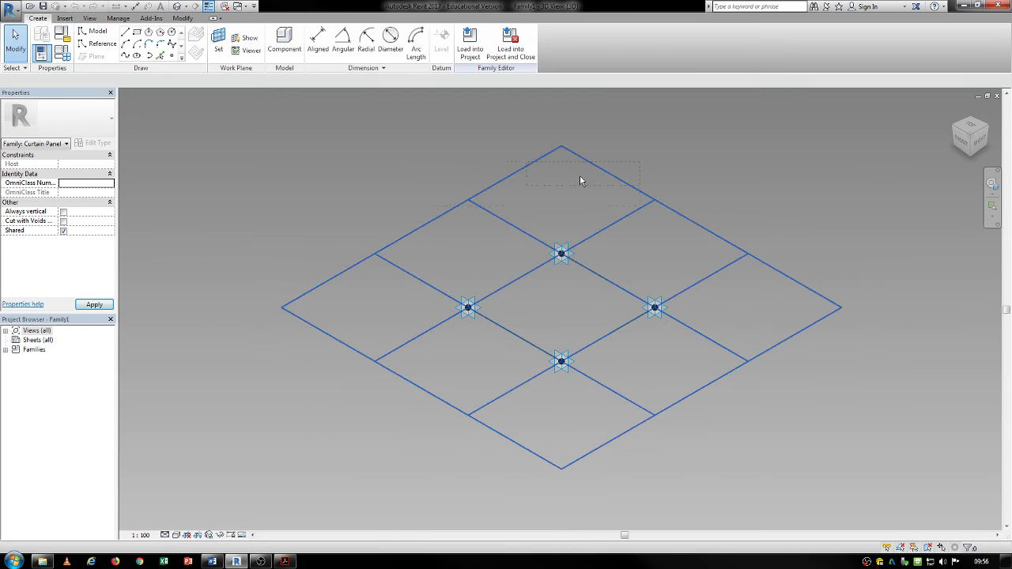
{"action": "left_click_drag", "start_coordinate": [580, 178], "coordinate": [384, 208]}
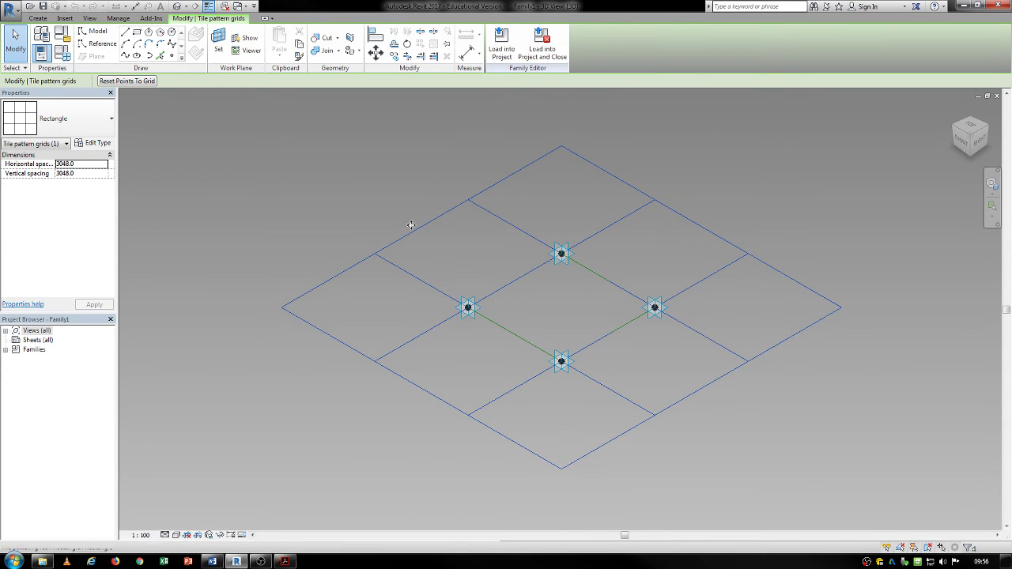
{"action": "left_click_drag", "start_coordinate": [393, 210], "coordinate": [685, 369]}
{"action": "key", "text": "Escape"}
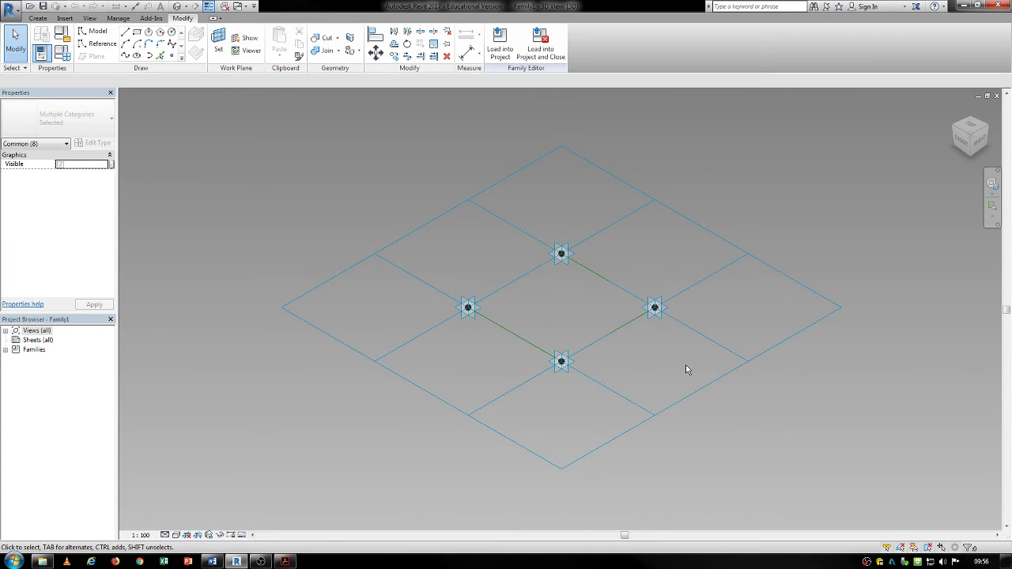
{"action": "left_click_drag", "start_coordinate": [634, 263], "coordinate": [688, 354]}
{"action": "key", "text": "Escape"}
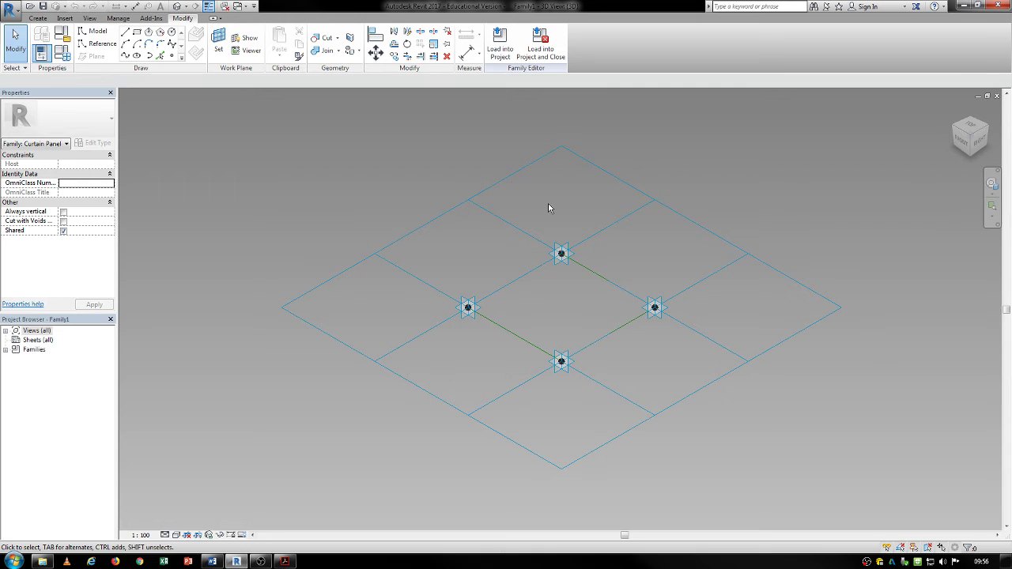
Change the tile pattern grid's type from Rectangle to Hexagon and deselect the grid.
{"action": "left_click_drag", "start_coordinate": [697, 177], "coordinate": [599, 212]}
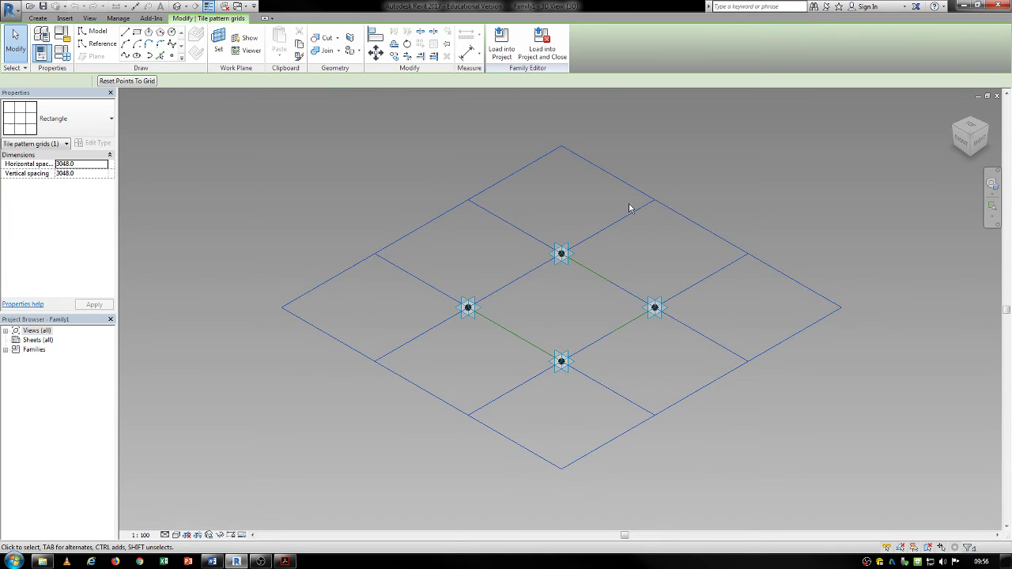
{"action": "left_click", "coordinate": [92, 128]}
{"action": "left_click", "coordinate": [47, 275]}
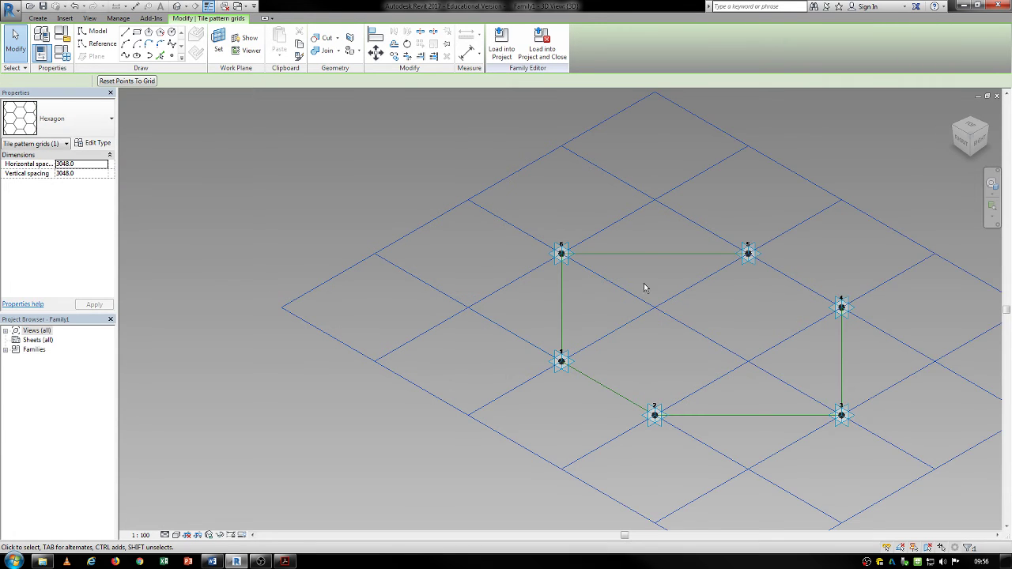
{"action": "middle_click_drag", "start_coordinate": [688, 308], "coordinate": [488, 262]}
{"action": "scroll", "coordinate": [416, 242], "scroll_direction": "up", "scroll_amount": 1}
{"action": "scroll", "coordinate": [501, 261], "scroll_direction": "up", "scroll_amount": 1}
{"action": "left_click", "coordinate": [432, 223]}
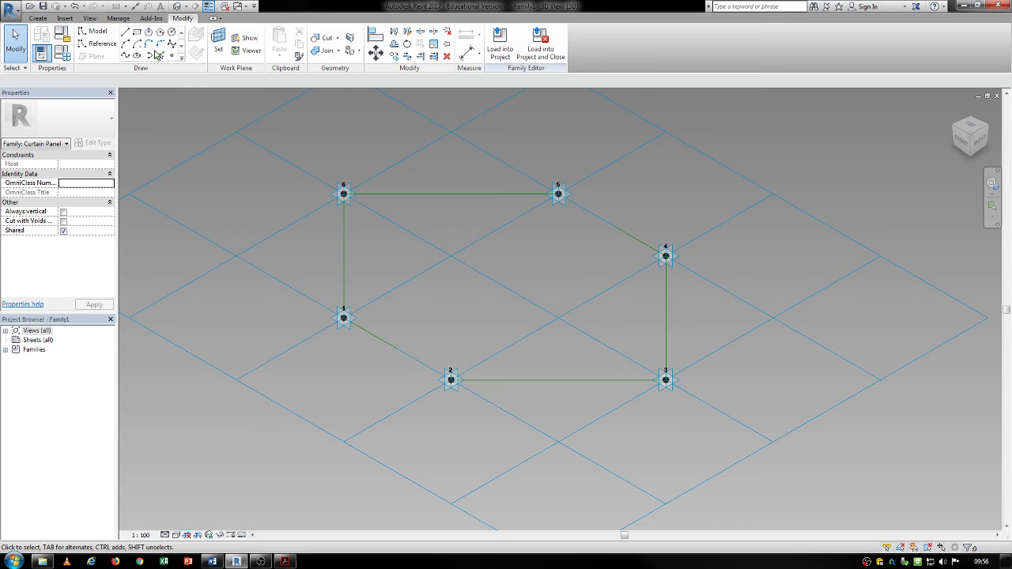
Create model lines by picking the whole chain of reference lines between the six adaptive points of the hexagon.
{"action": "left_click", "coordinate": [414, 195]}
{"action": "key", "text": "Escape"}
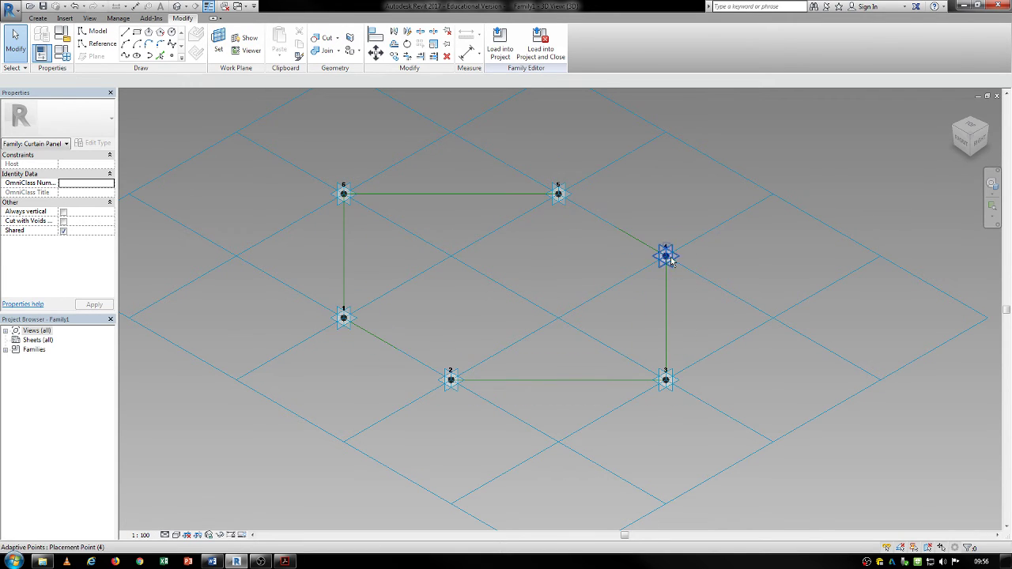
{"action": "left_click", "coordinate": [161, 55]}
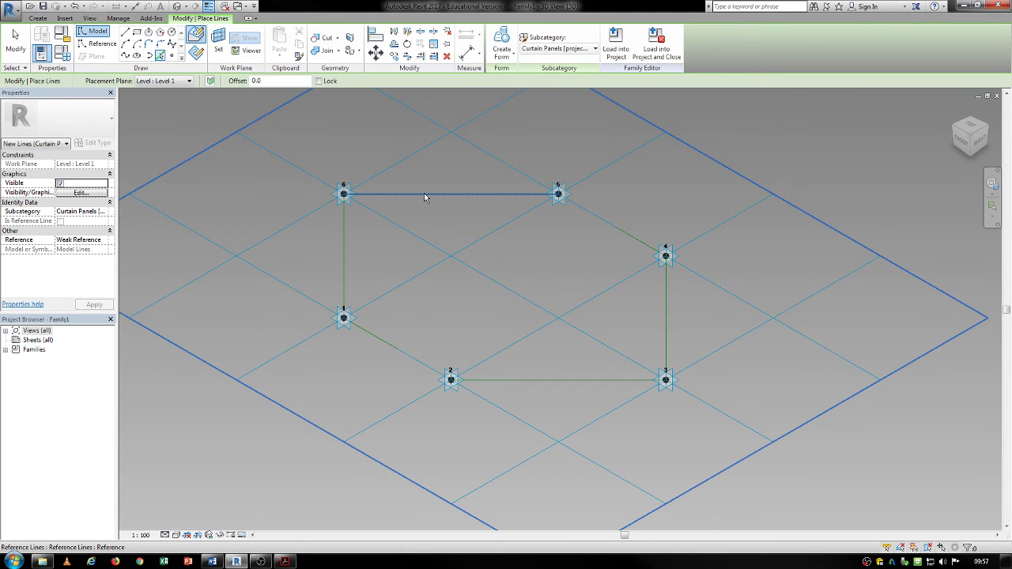
{"action": "key", "text": "Tab"}
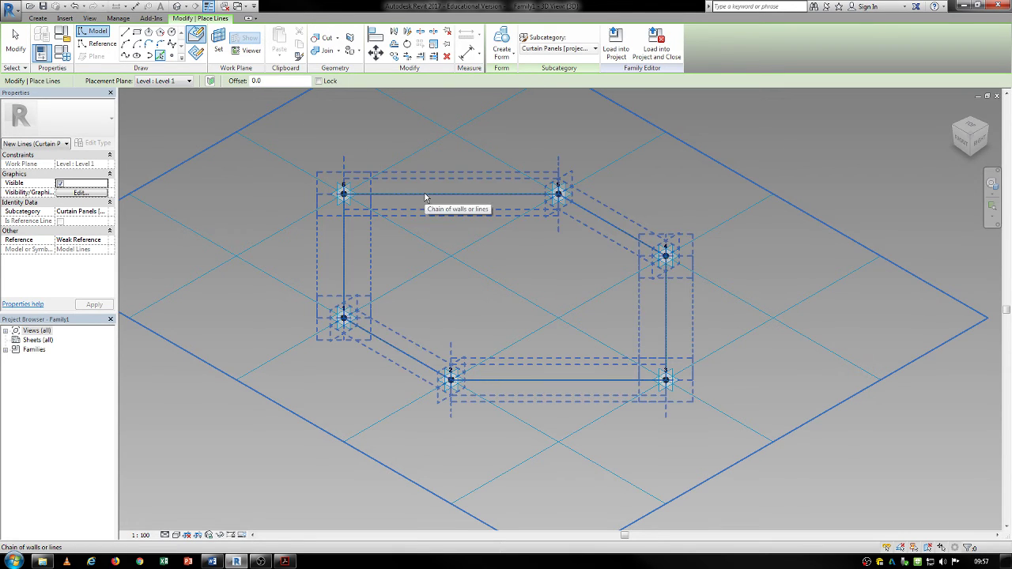
{"action": "left_click", "coordinate": [424, 194]}
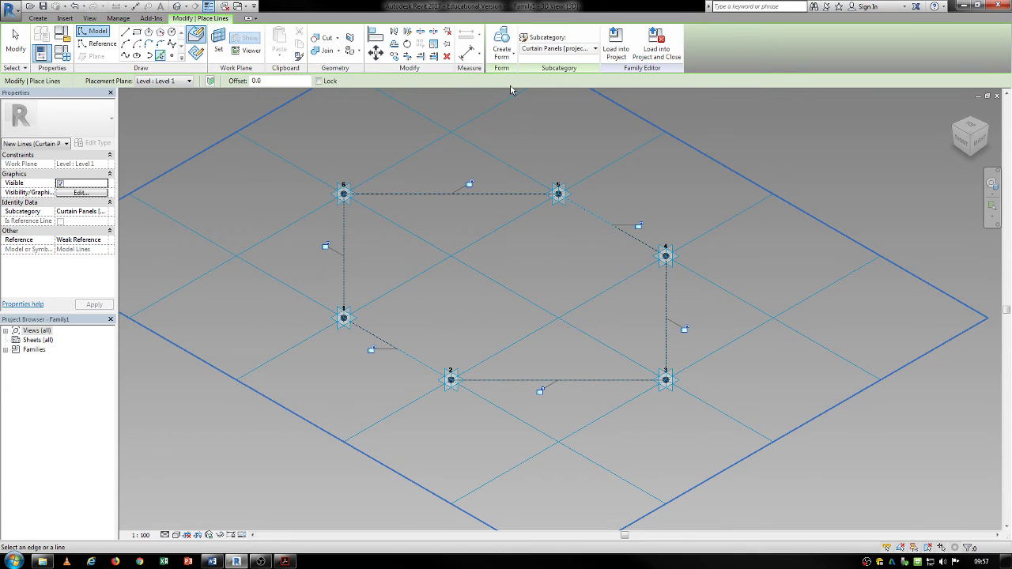
Create a solid form from the hexagonal line chain and lower its top face to make a thin panel.
{"action": "left_click", "coordinate": [502, 49]}
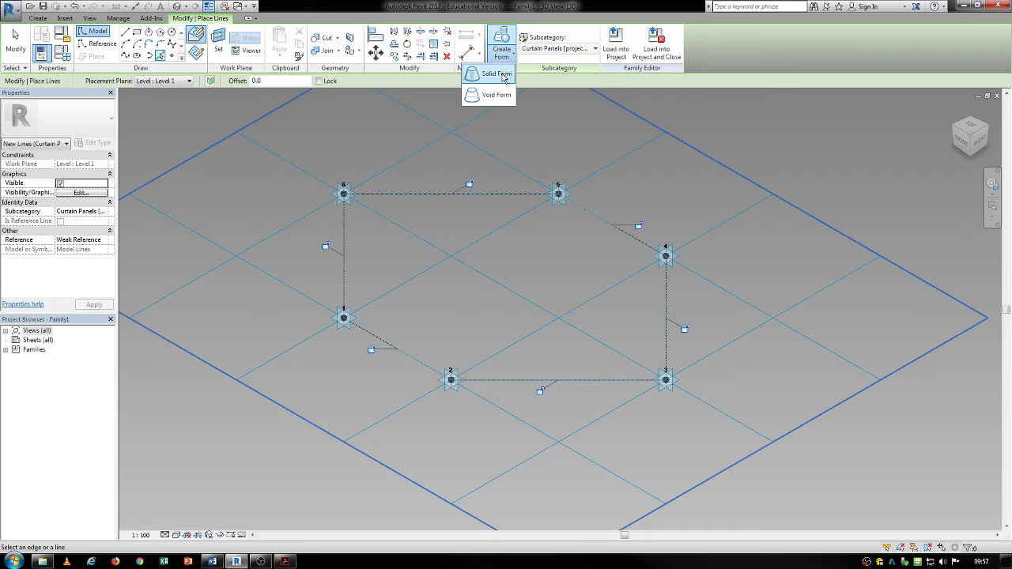
{"action": "left_click", "coordinate": [496, 74]}
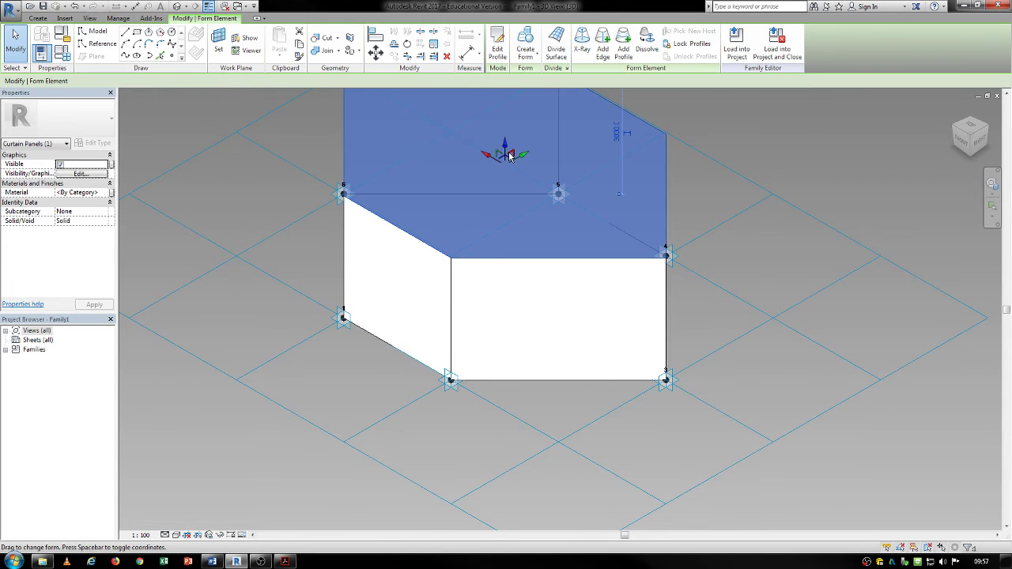
{"action": "left_click_drag", "start_coordinate": [506, 143], "coordinate": [499, 266]}
{"action": "left_click", "coordinate": [678, 307]}
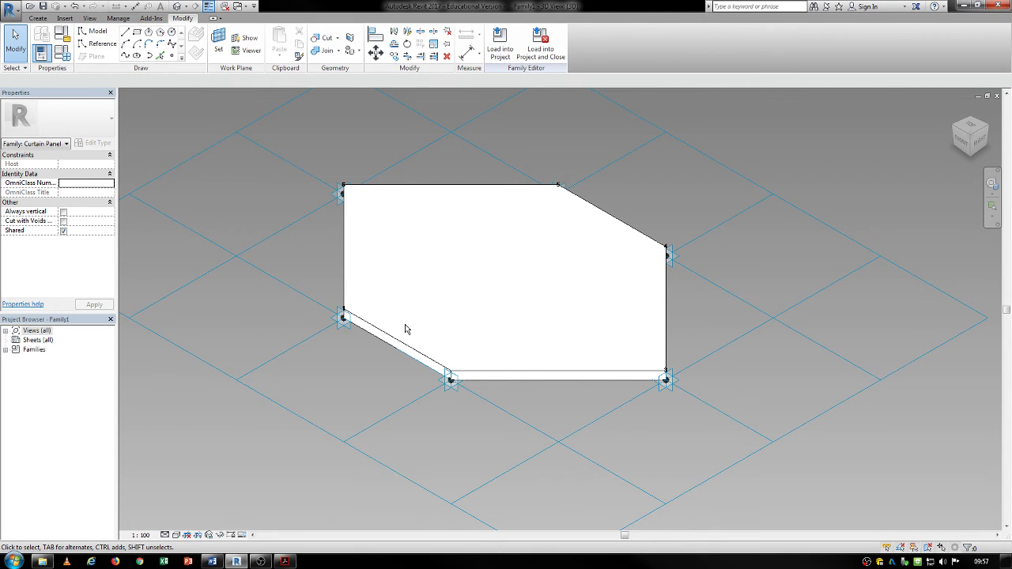
Try to sketch a rectangle on a work plane taken from placement point 2.
{"action": "left_click", "coordinate": [219, 43]}
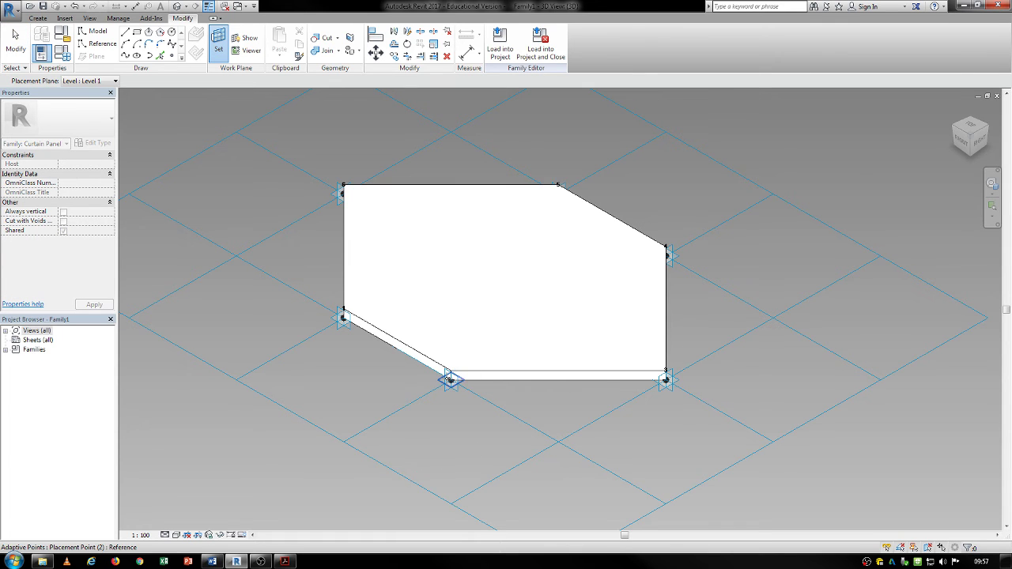
{"action": "left_click", "coordinate": [450, 380]}
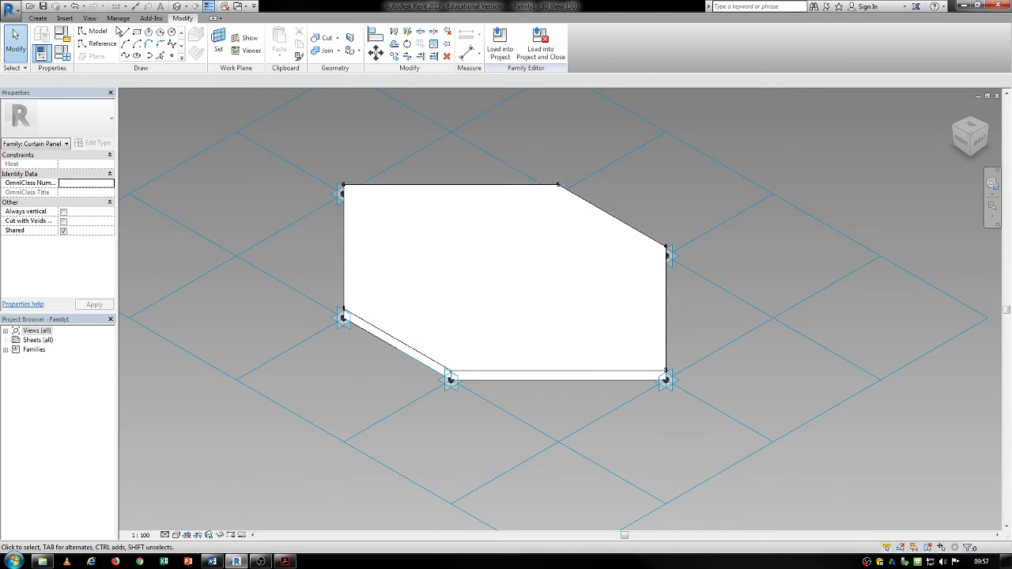
{"action": "left_click", "coordinate": [138, 34]}
{"action": "scroll", "coordinate": [497, 389], "scroll_direction": "up", "scroll_amount": 4}
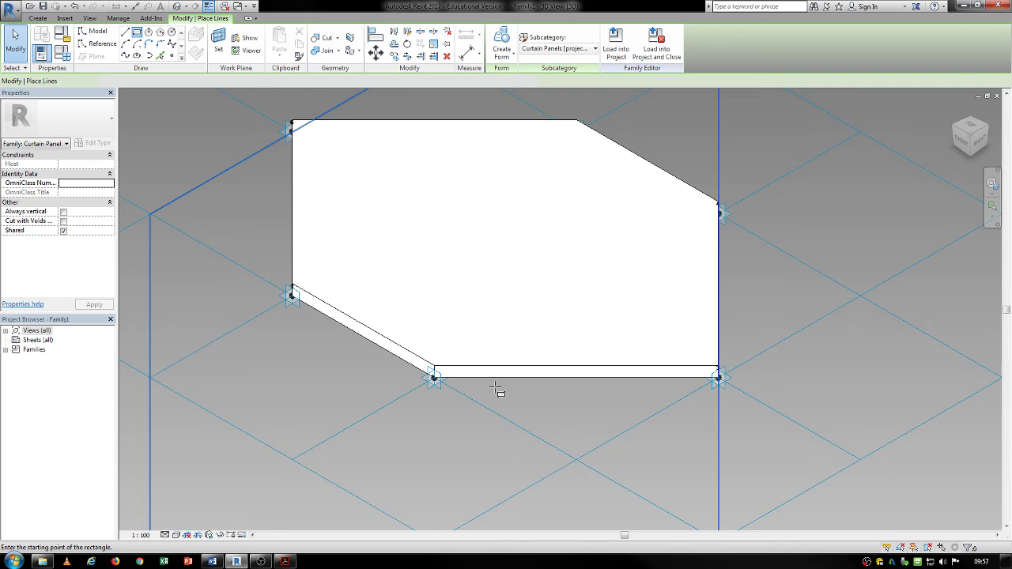
{"action": "left_click", "coordinate": [429, 376]}
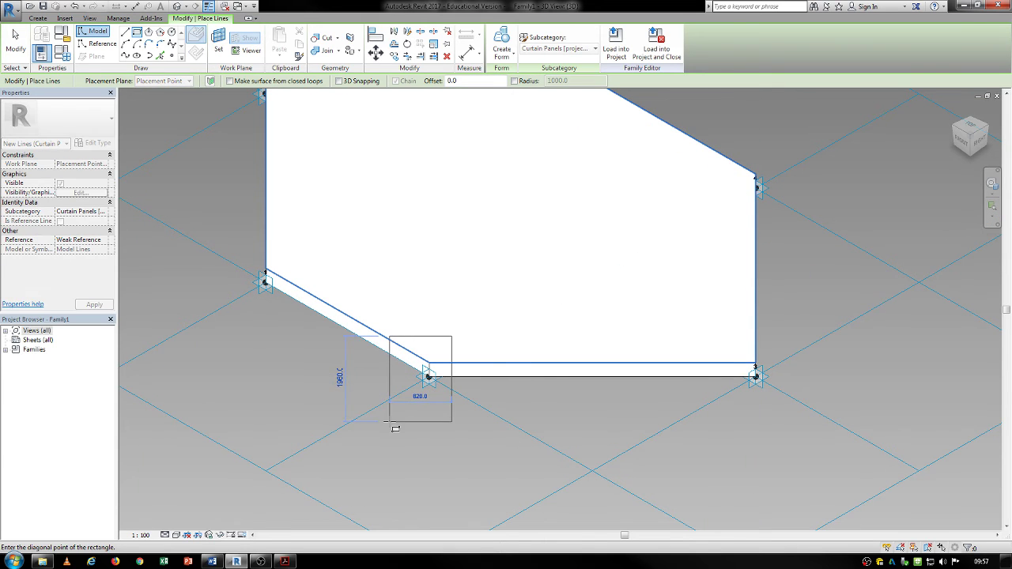
{"action": "middle_click_drag", "start_coordinate": [395, 417], "coordinate": [346, 479], "text": "shift"}
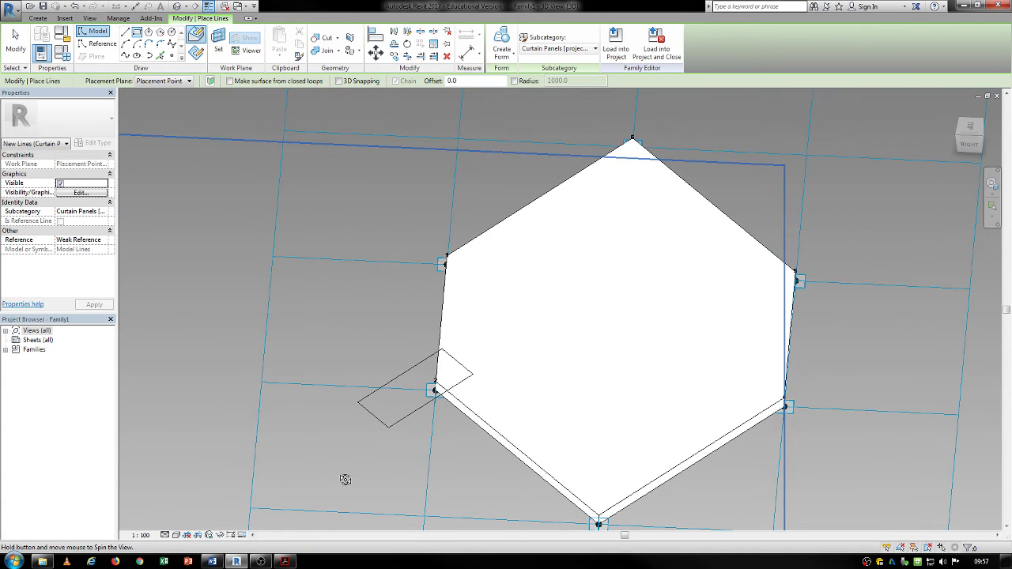
{"action": "scroll", "coordinate": [347, 467], "scroll_direction": "up", "scroll_amount": 3}
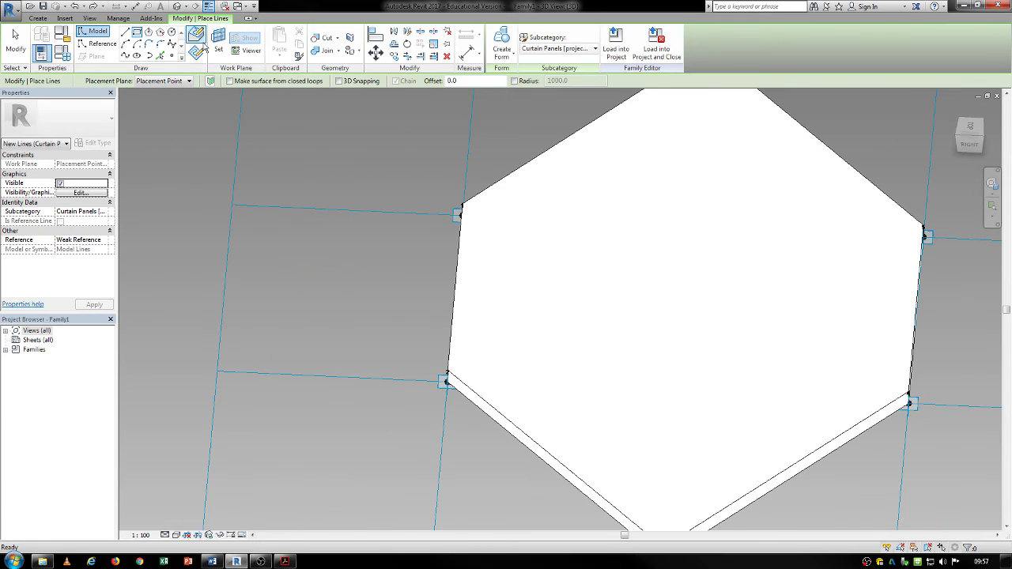
Set a vertical plane of placement point 2 as the work plane and sketch a rectangular profile around that point.
{"action": "left_click", "coordinate": [219, 41]}
{"action": "middle_click_drag", "start_coordinate": [470, 451], "coordinate": [613, 417], "text": "shift"}
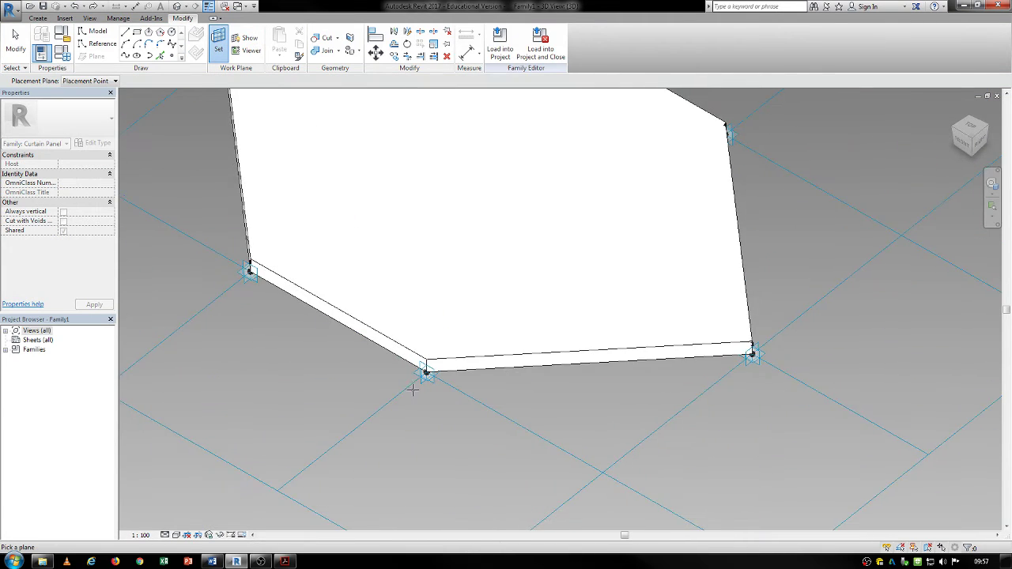
{"action": "scroll", "coordinate": [416, 387], "scroll_direction": "up", "scroll_amount": 4}
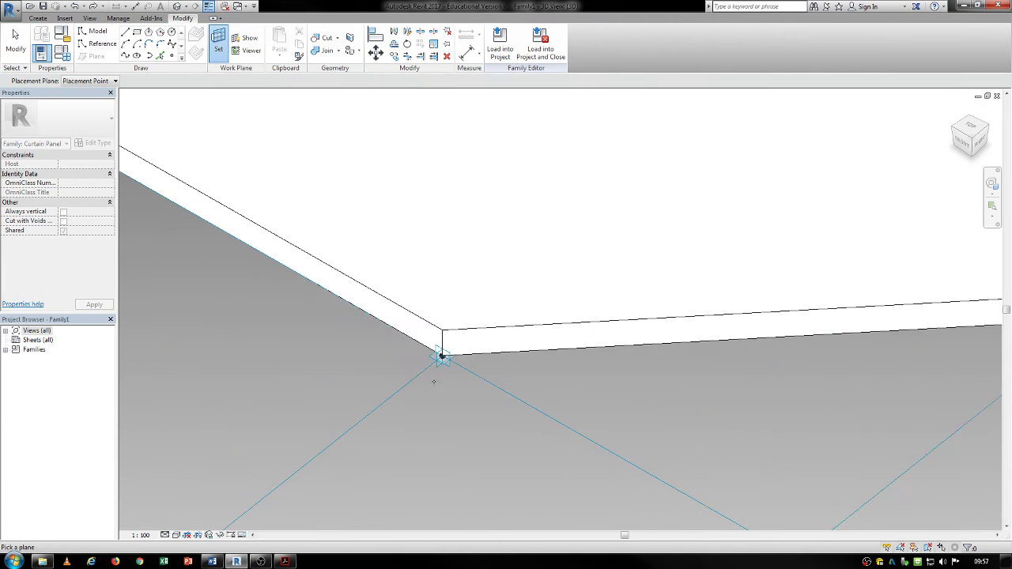
{"action": "left_click", "coordinate": [446, 343]}
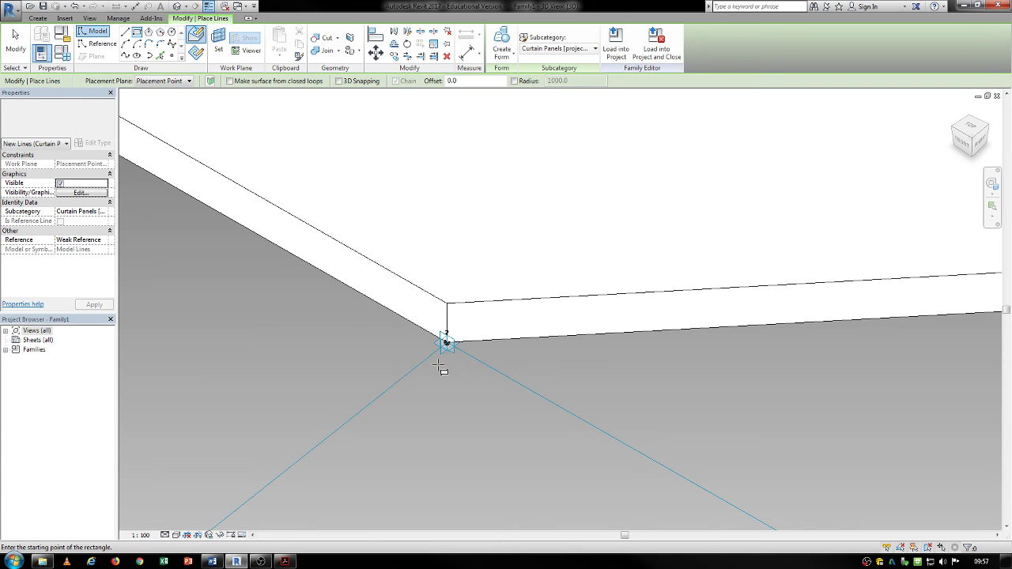
{"action": "scroll", "coordinate": [431, 389], "scroll_direction": "down", "scroll_amount": 3}
{"action": "middle_click_drag", "start_coordinate": [471, 388], "coordinate": [403, 402], "text": "shift"}
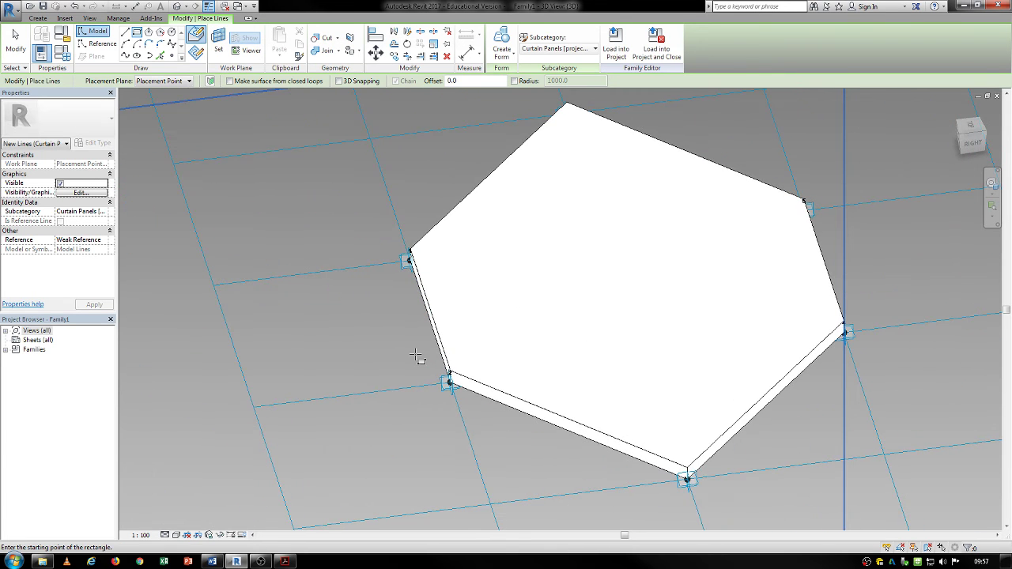
{"action": "left_click", "coordinate": [415, 353]}
{"action": "left_click", "coordinate": [500, 437]}
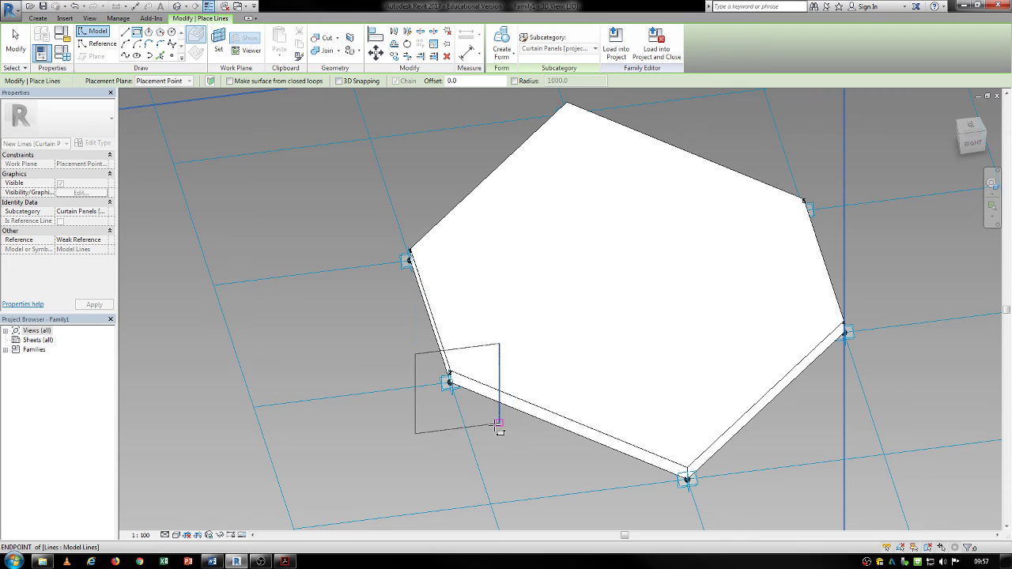
{"action": "middle_click_drag", "start_coordinate": [501, 437], "coordinate": [479, 453], "text": "shift"}
{"action": "key", "text": "Escape"}
{"action": "key", "text": "Escape"}
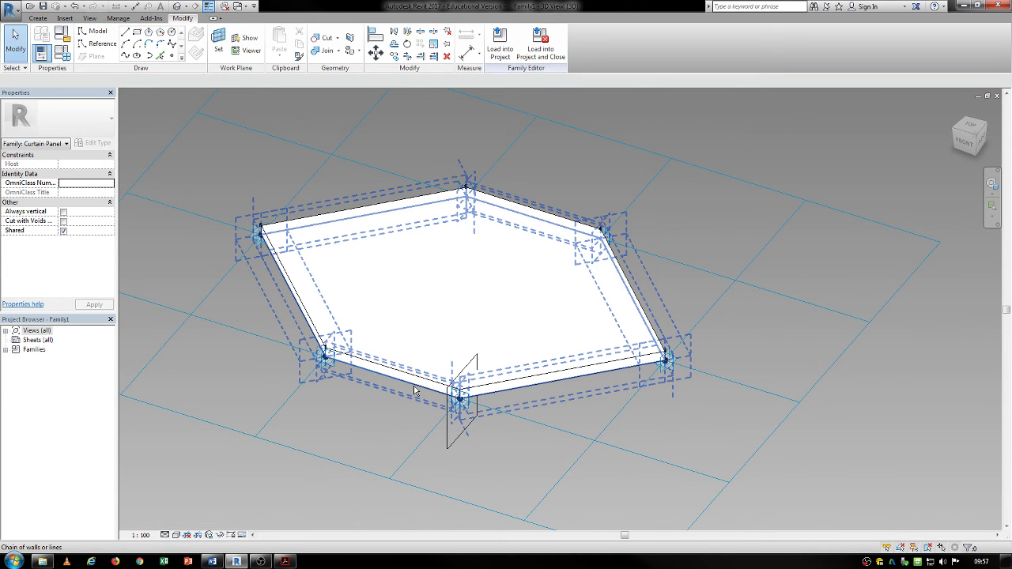
Try to create a solid frame form from the panel's bottom face and the rectangular profile at placement point 2.
{"action": "key", "text": "Tab"}
{"action": "key", "text": "Tab"}
{"action": "key", "text": "Tab"}
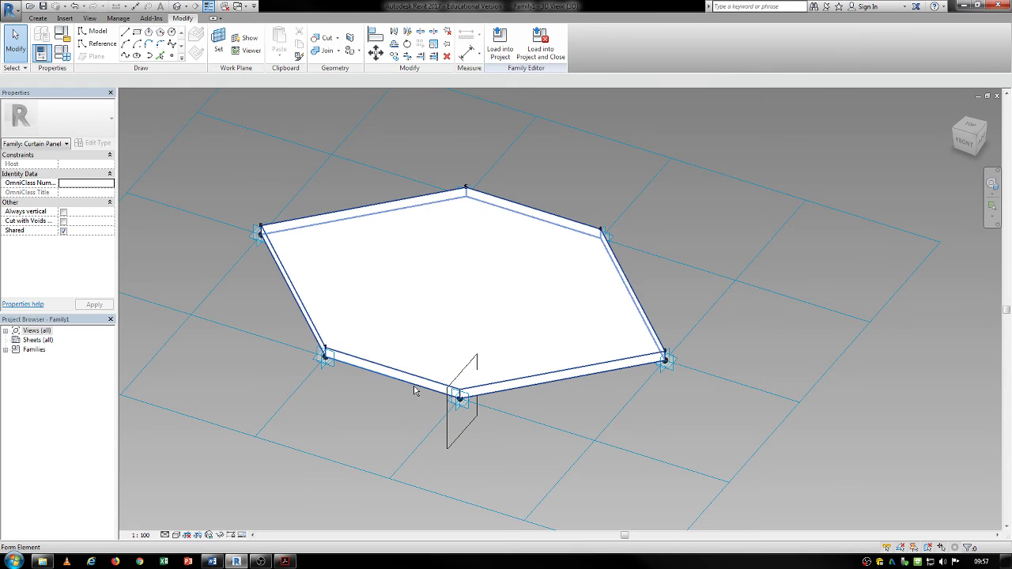
{"action": "key", "text": "Tab"}
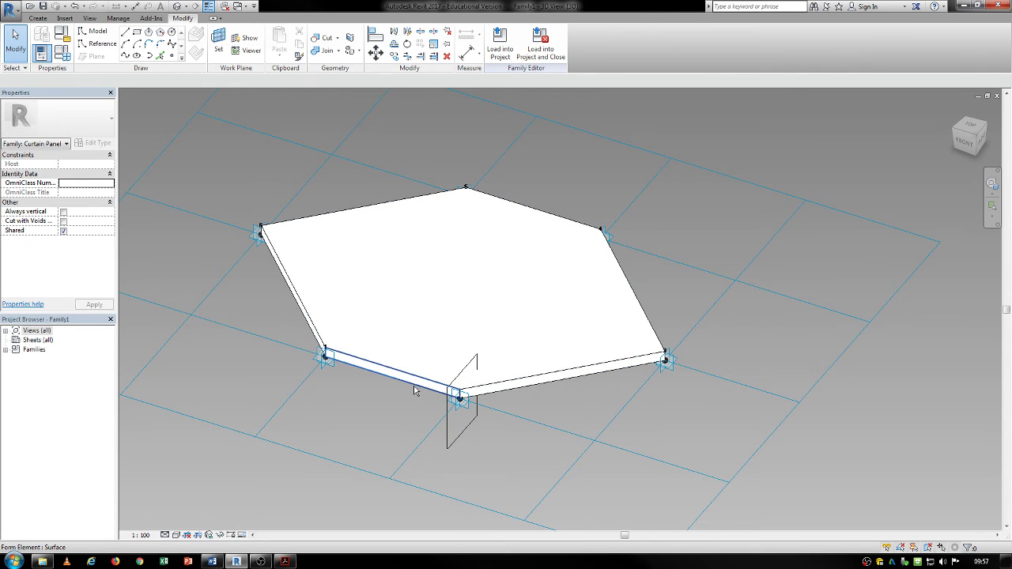
{"action": "key", "text": "Tab"}
{"action": "left_click", "coordinate": [414, 388]}
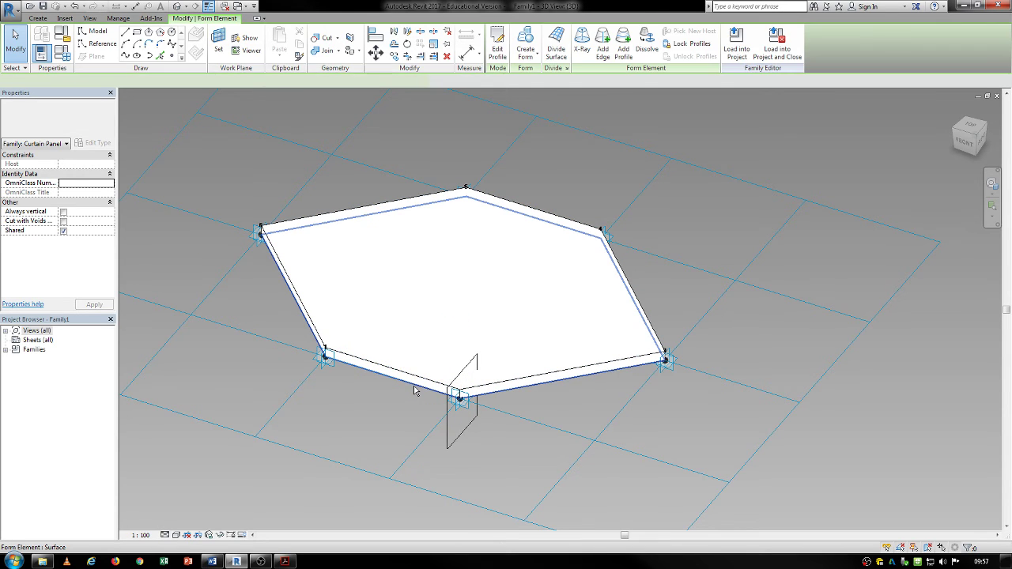
{"action": "left_click", "coordinate": [448, 436]}
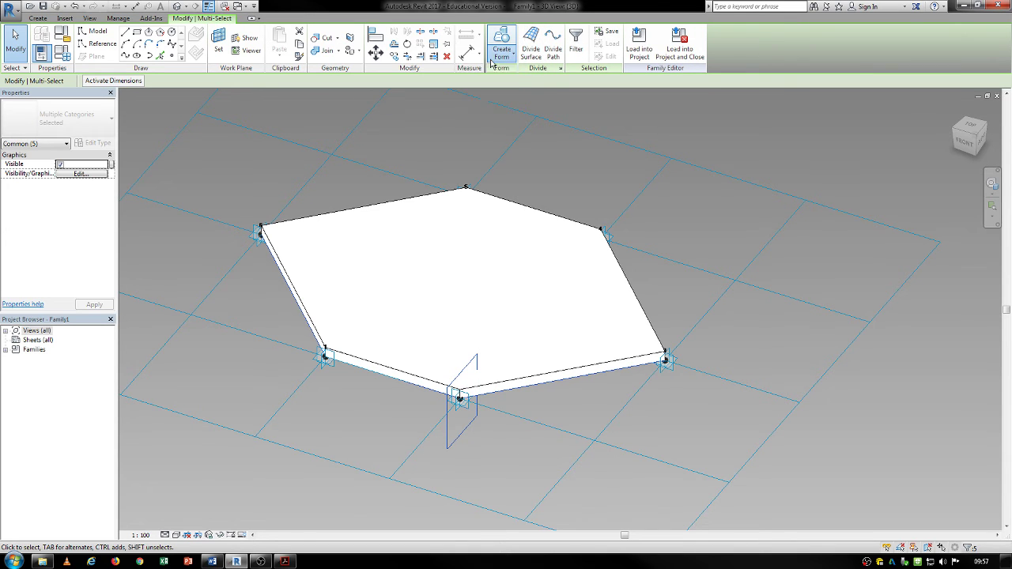
{"action": "left_click", "coordinate": [502, 49]}
{"action": "left_click", "coordinate": [497, 75]}
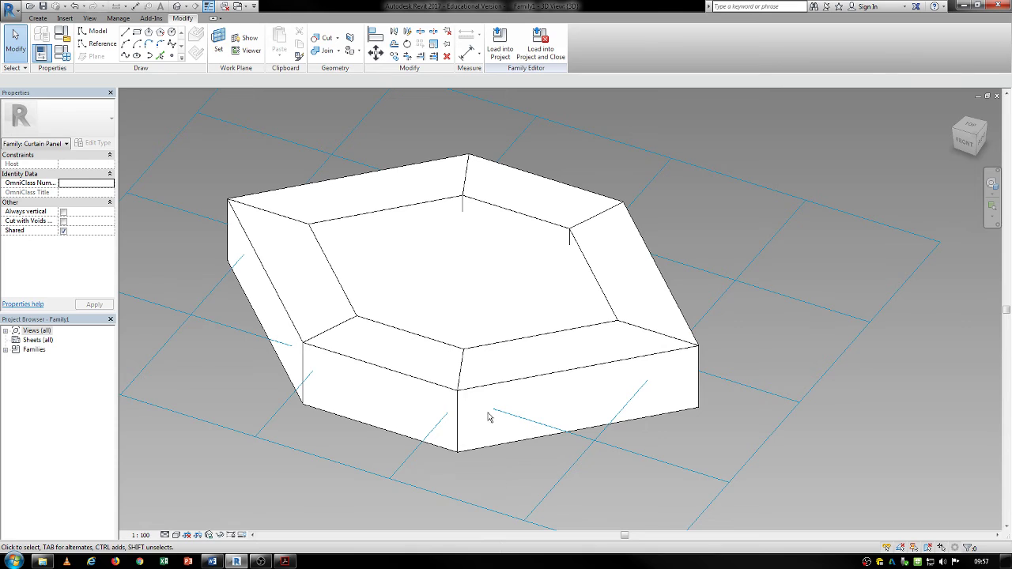
{"action": "middle_click_drag", "start_coordinate": [500, 434], "coordinate": [450, 457], "text": "shift"}
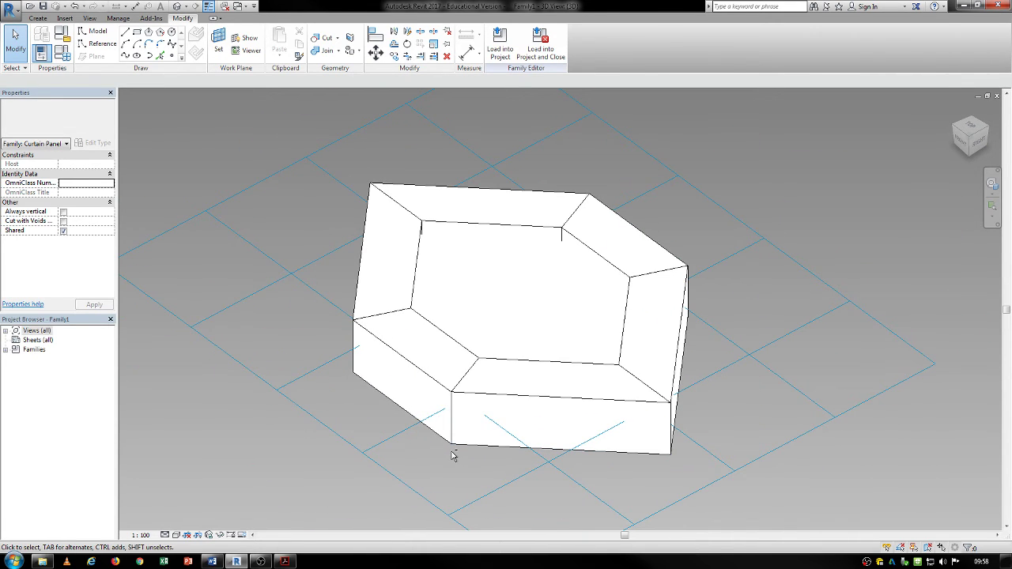
{"action": "key", "text": "ctrl+z"}
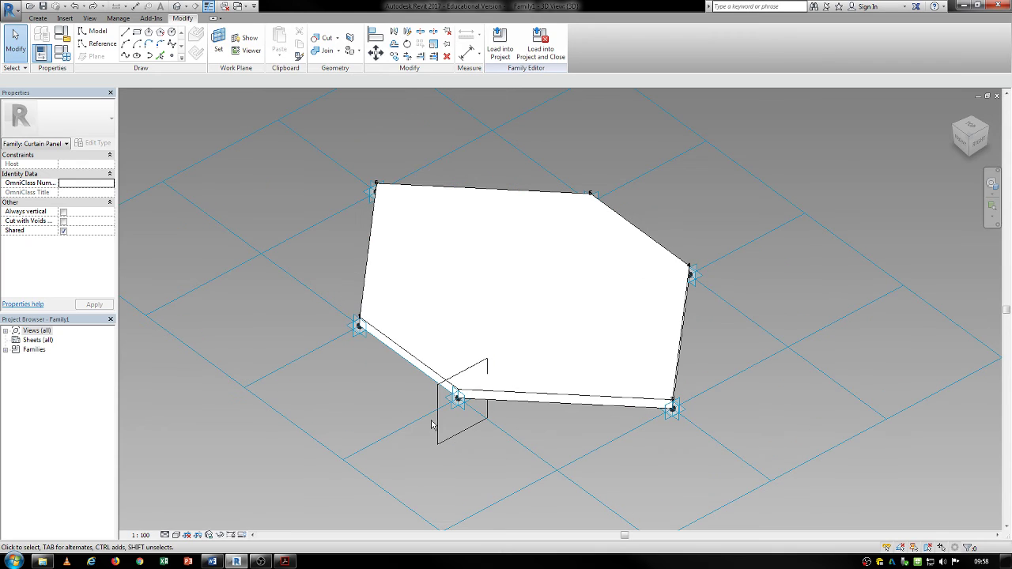
Delete the oversized rectangular profile at placement point 2.
{"action": "left_click", "coordinate": [443, 439]}
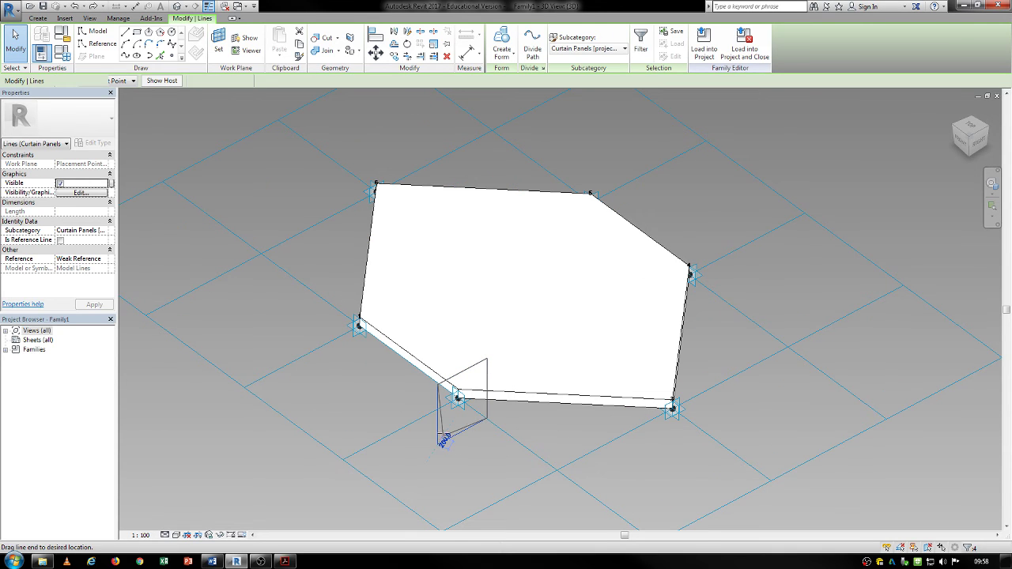
{"action": "left_click_drag", "start_coordinate": [444, 434], "coordinate": [455, 420]}
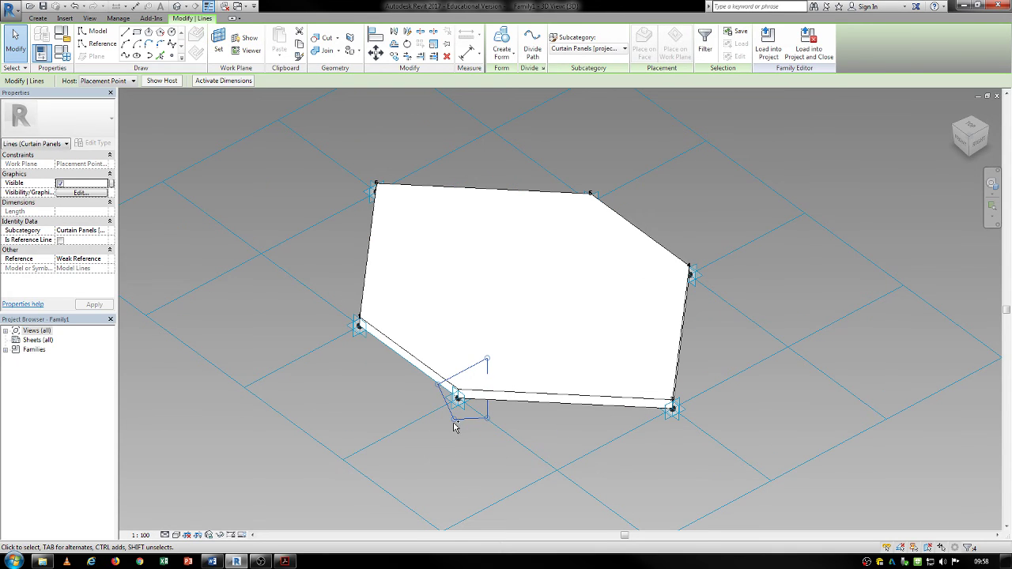
{"action": "key", "text": "Delete"}
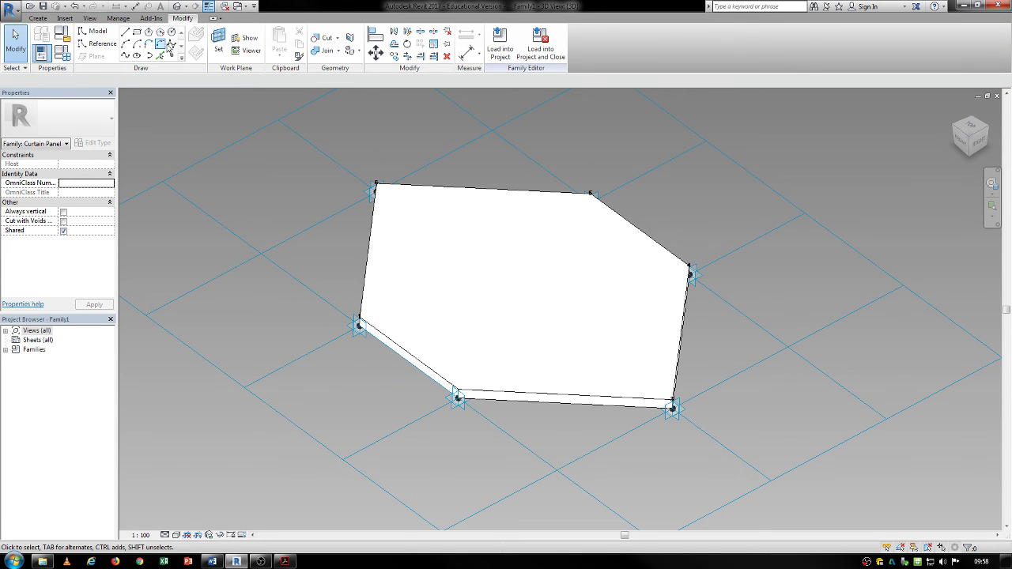
Set the vertical plane of placement point 2 as the work plane and sketch a smaller rectangular profile around the point.
{"action": "left_click", "coordinate": [218, 43]}
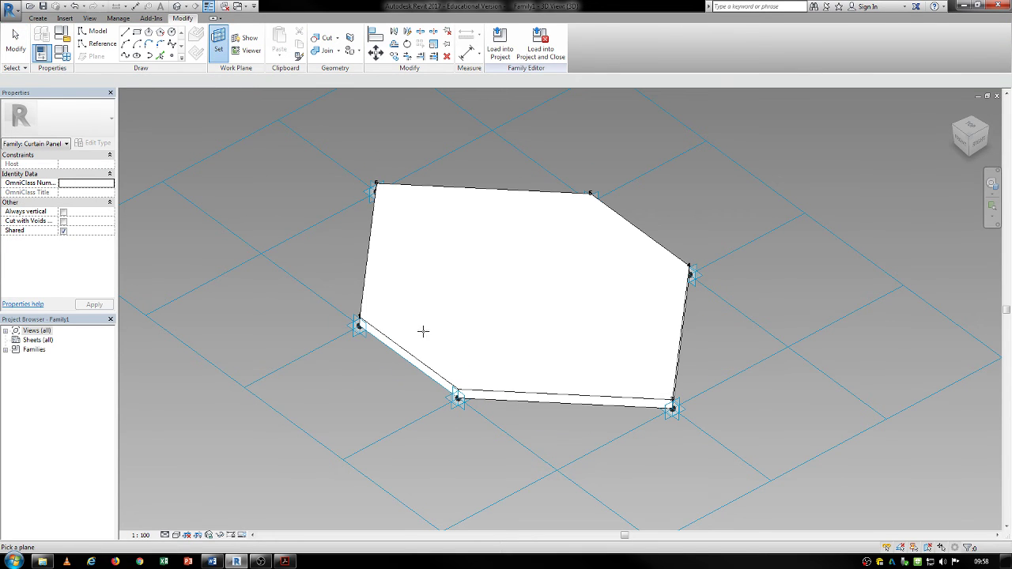
{"action": "left_click", "coordinate": [457, 402]}
{"action": "scroll", "coordinate": [485, 430], "scroll_direction": "up", "scroll_amount": 3}
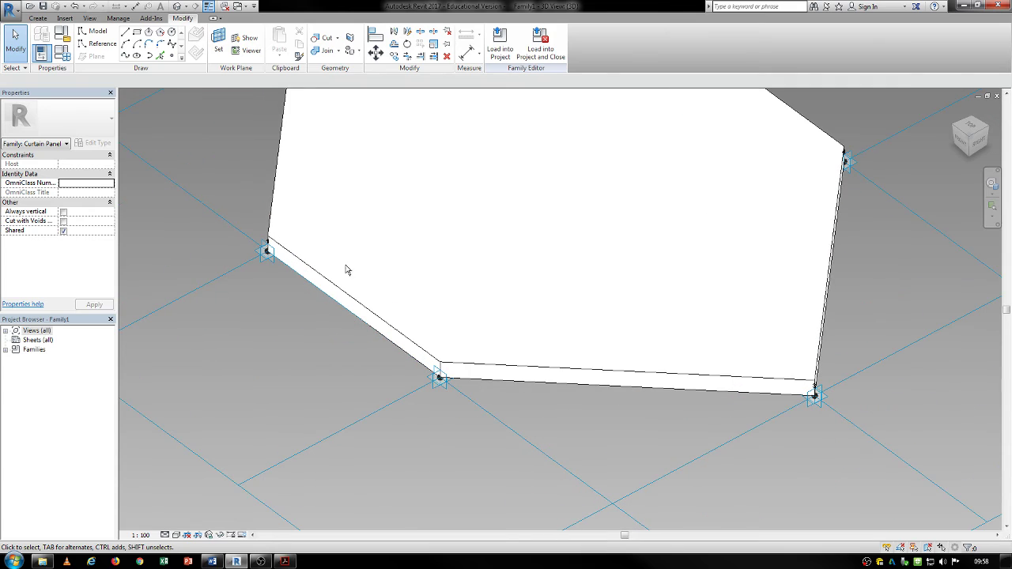
{"action": "left_click", "coordinate": [218, 44]}
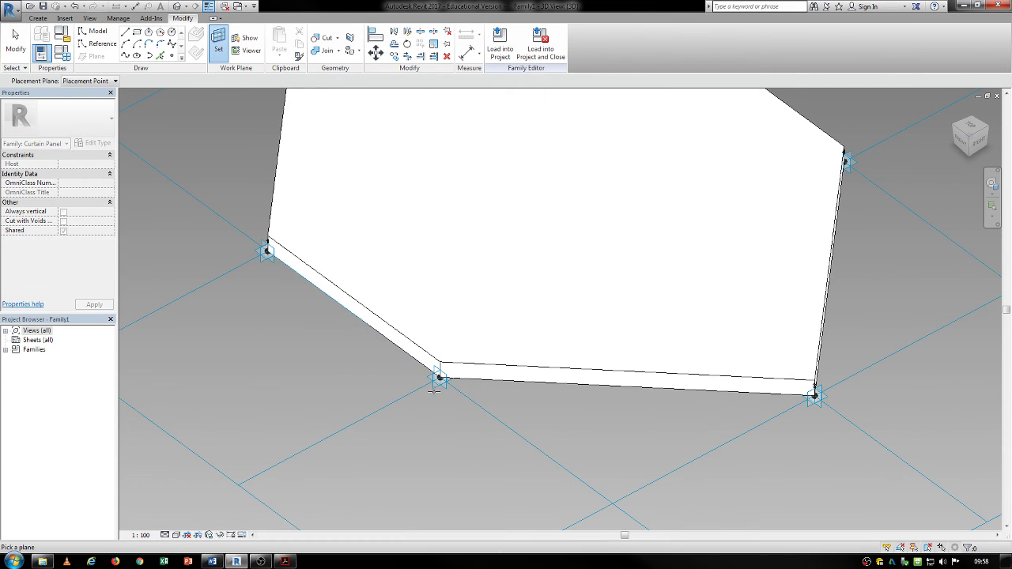
{"action": "left_click", "coordinate": [437, 388]}
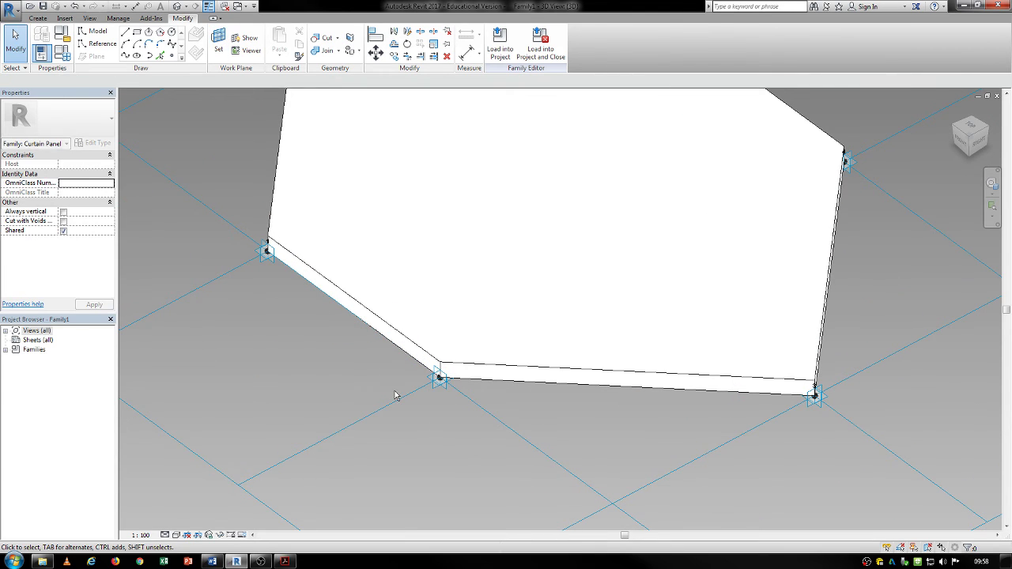
{"action": "left_click", "coordinate": [138, 33]}
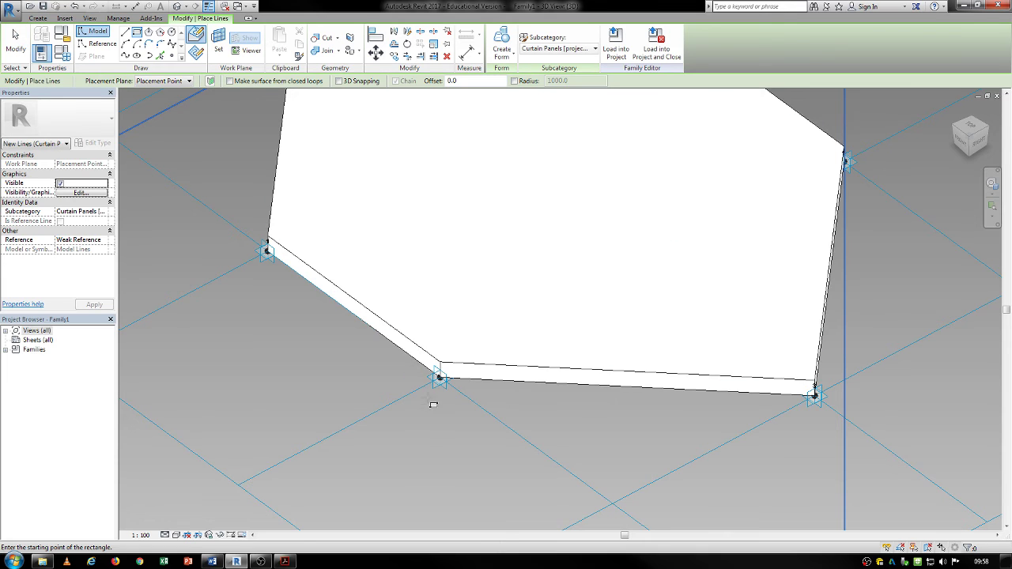
{"action": "left_click", "coordinate": [439, 377]}
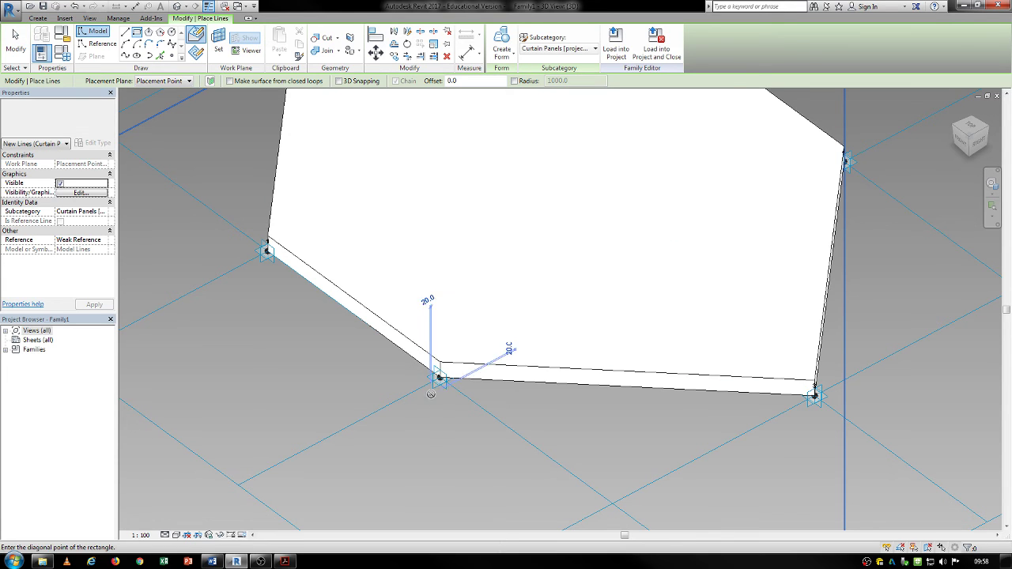
{"action": "left_click", "coordinate": [451, 341]}
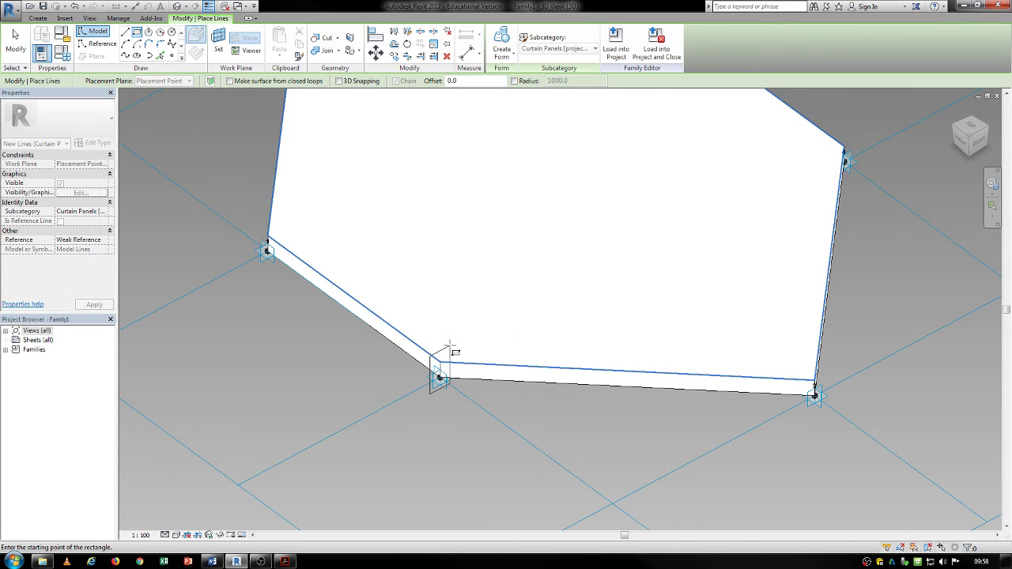
{"action": "key", "text": "Escape"}
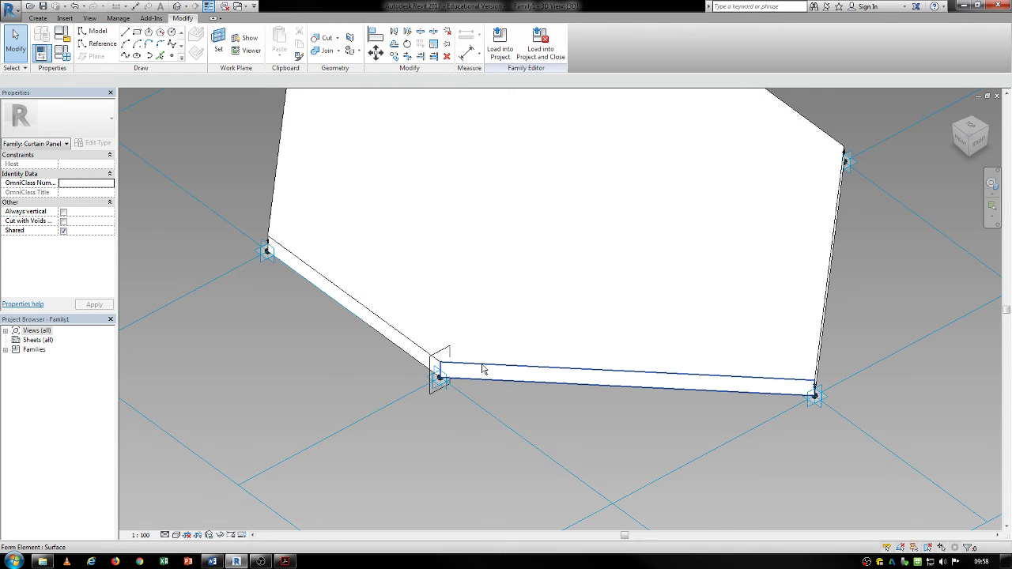
{"action": "left_click", "coordinate": [485, 359]}
{"action": "scroll", "coordinate": [485, 359], "scroll_direction": "down", "scroll_amount": 3}
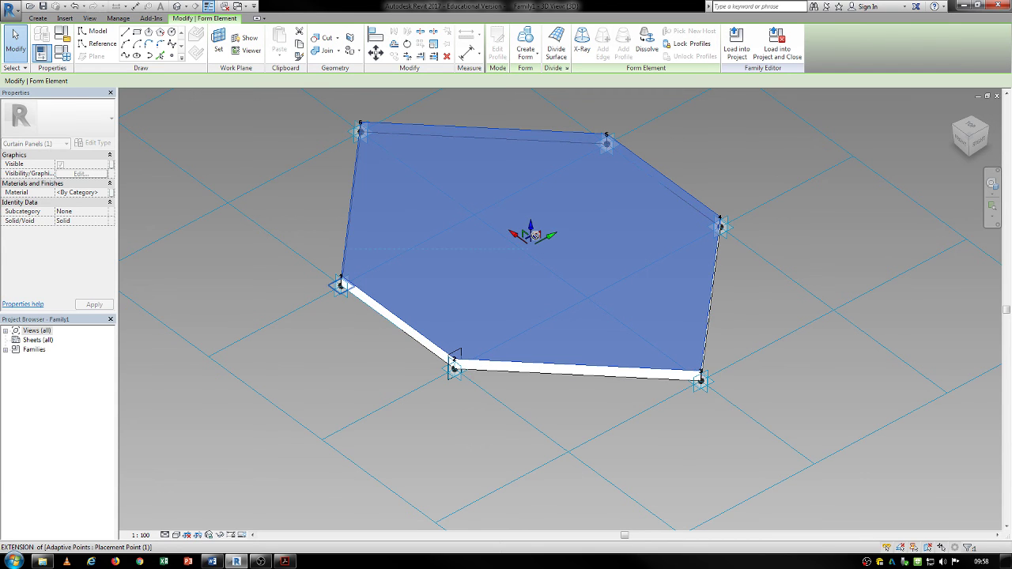
{"action": "scroll", "coordinate": [425, 390], "scroll_direction": "up", "scroll_amount": 3}
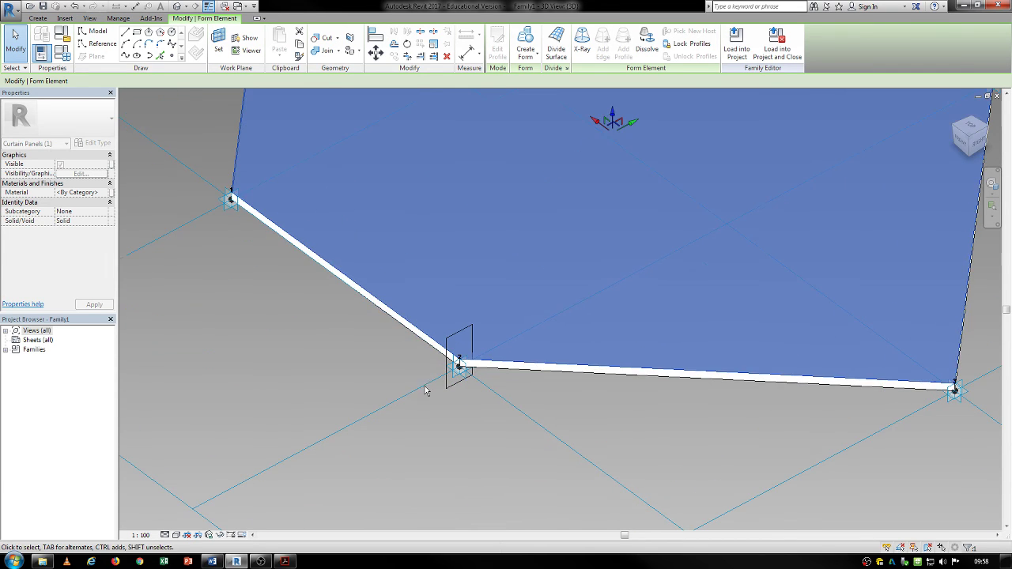
{"action": "left_click", "coordinate": [425, 389]}
{"action": "key", "text": "Tab"}
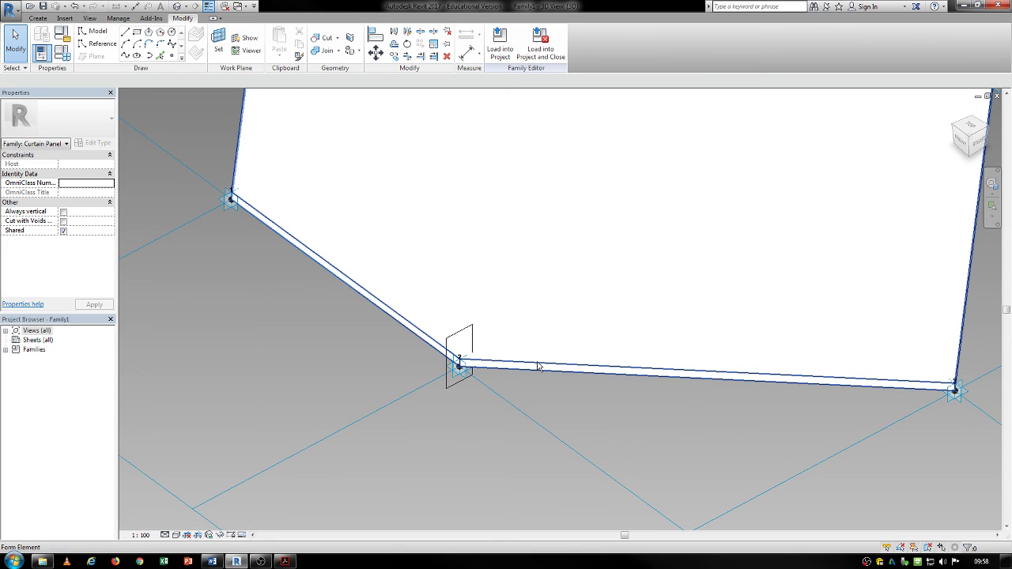
{"action": "key", "text": "Tab"}
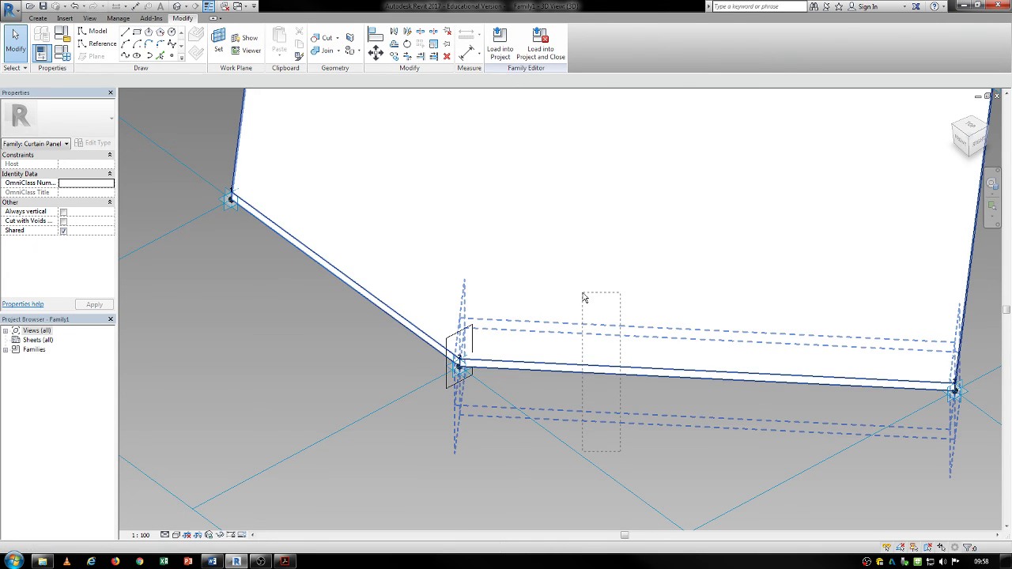
{"action": "left_click", "coordinate": [583, 296]}
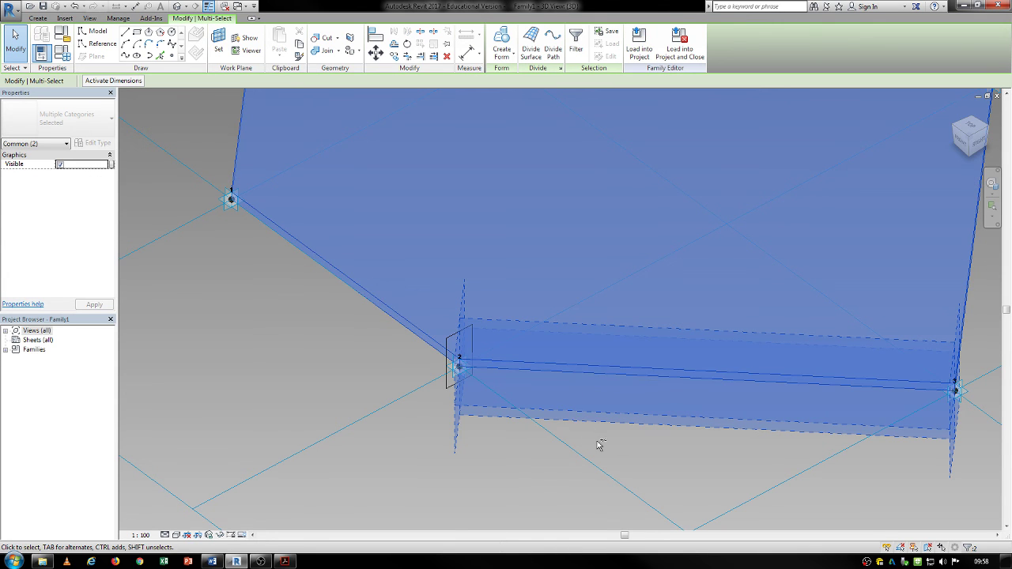
{"action": "left_click", "coordinate": [398, 435]}
Create a solid frame form around the hexagonal panel from its bottom face and the small rectangular profile.
{"action": "key", "text": "Tab"}
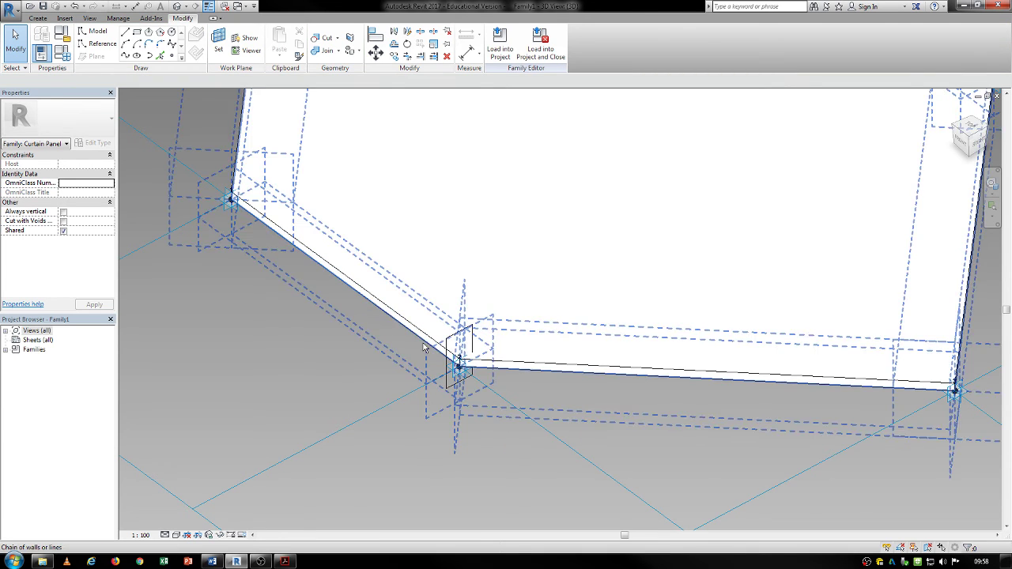
{"action": "key", "text": "Tab"}
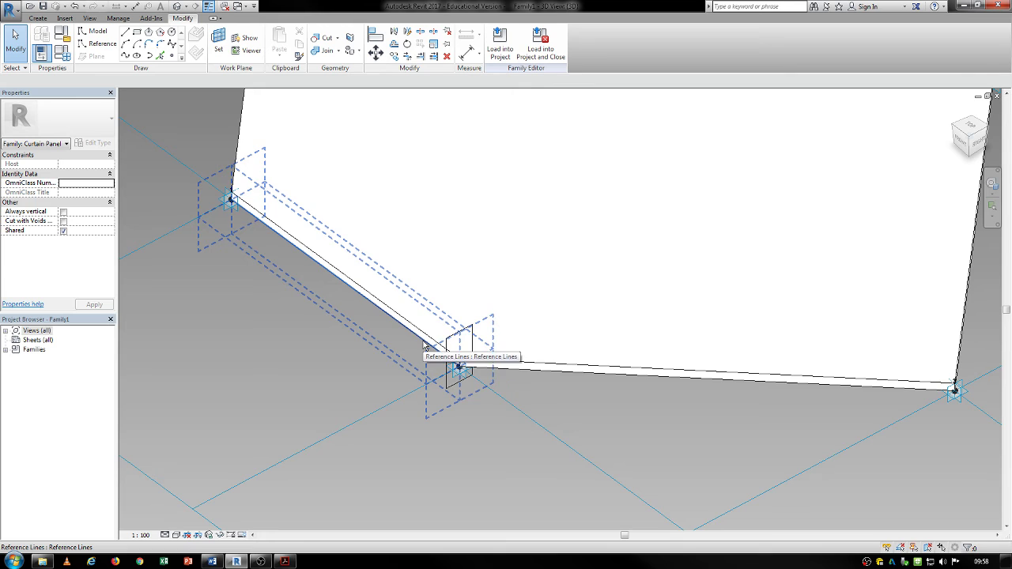
{"action": "key", "text": "Tab"}
{"action": "key", "text": "Tab"}
{"action": "key", "text": "Tab"}
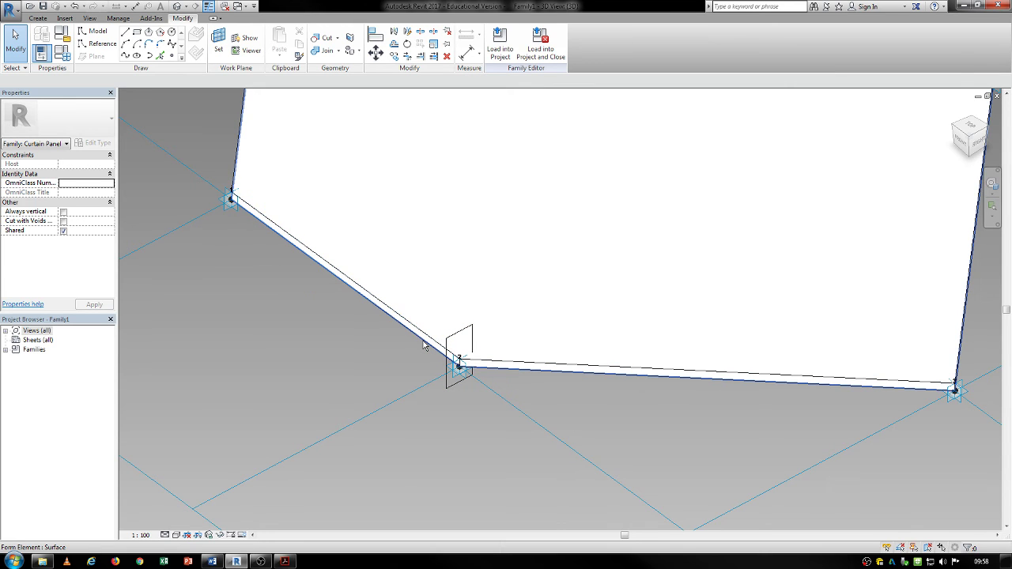
{"action": "left_click", "coordinate": [424, 345]}
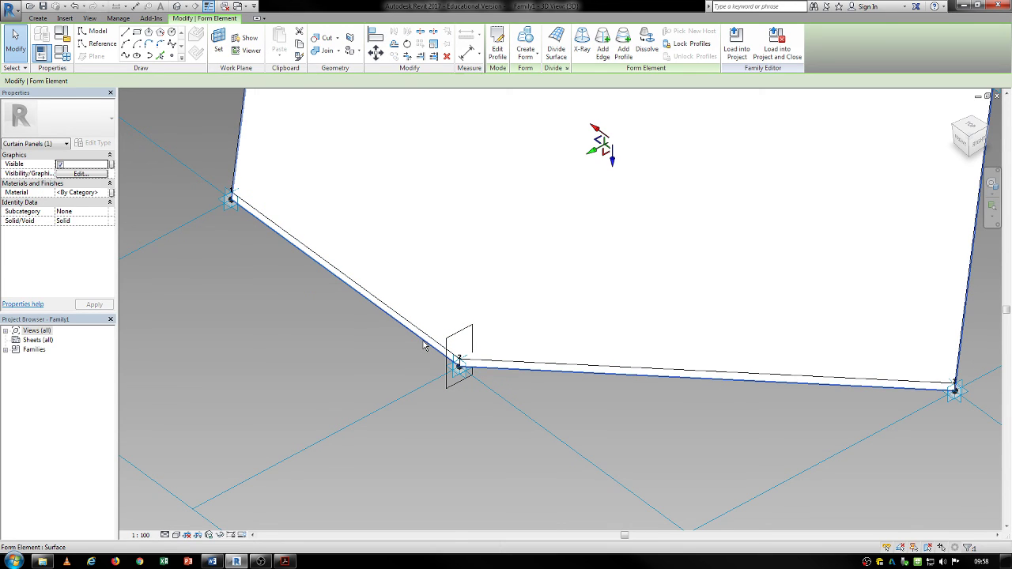
{"action": "left_click", "coordinate": [448, 391]}
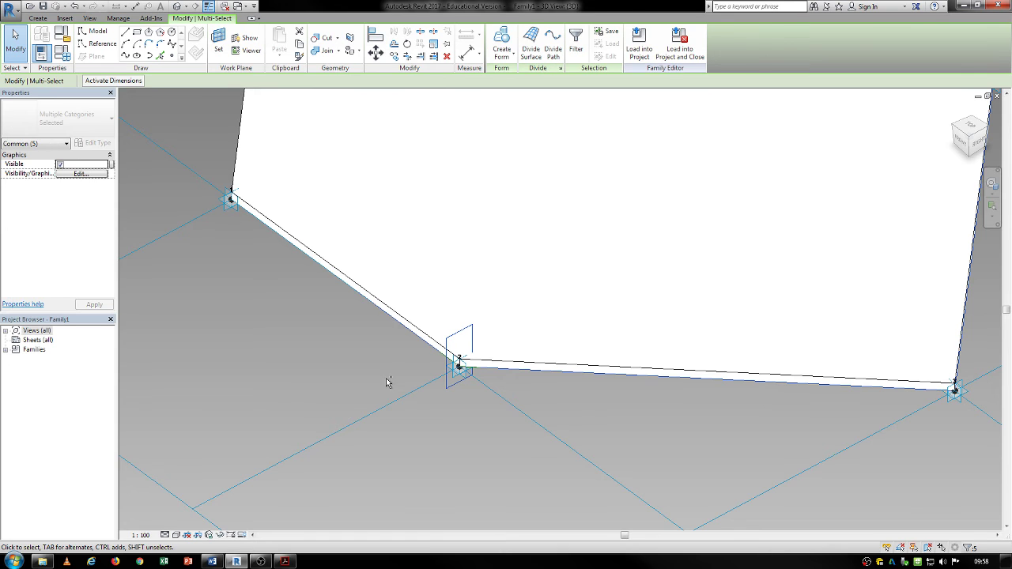
{"action": "left_click", "coordinate": [501, 51]}
{"action": "left_click", "coordinate": [506, 81]}
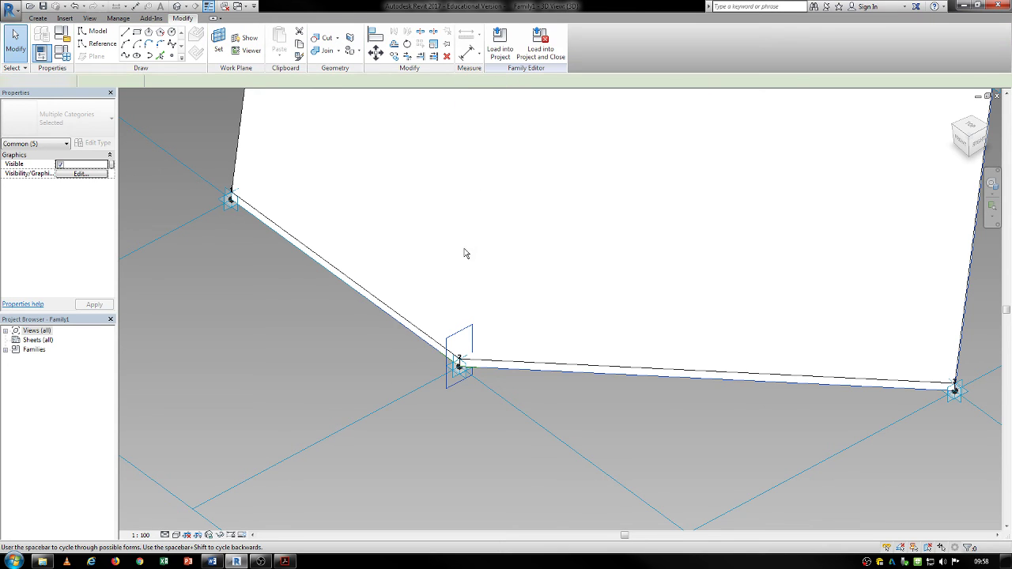
{"action": "scroll", "coordinate": [462, 270], "scroll_direction": "down", "scroll_amount": 3}
{"action": "left_click", "coordinate": [293, 304]}
{"action": "scroll", "coordinate": [289, 307], "scroll_direction": "down", "scroll_amount": 4}
{"action": "middle_click_drag", "start_coordinate": [293, 307], "coordinate": [328, 382]}
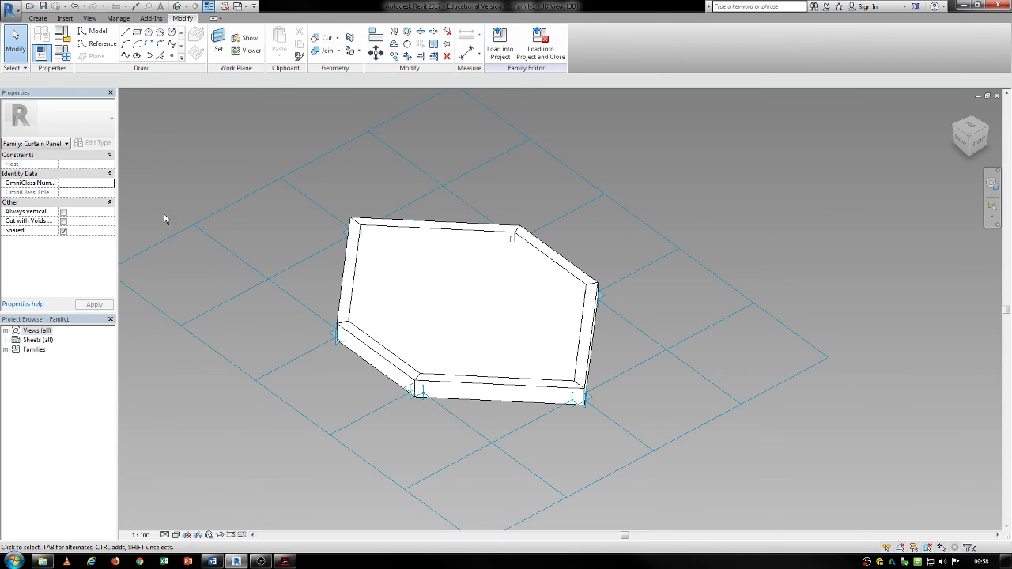
{"action": "mouse_move", "coordinate": [415, 321]}
{"action": "middle_mouse_down"}
{"action": "mouse_move", "coordinate": [330, 285]}
{"action": "mouse_move", "coordinate": [377, 267]}
{"action": "mouse_move", "coordinate": [427, 324]}
{"action": "middle_mouse_up"}
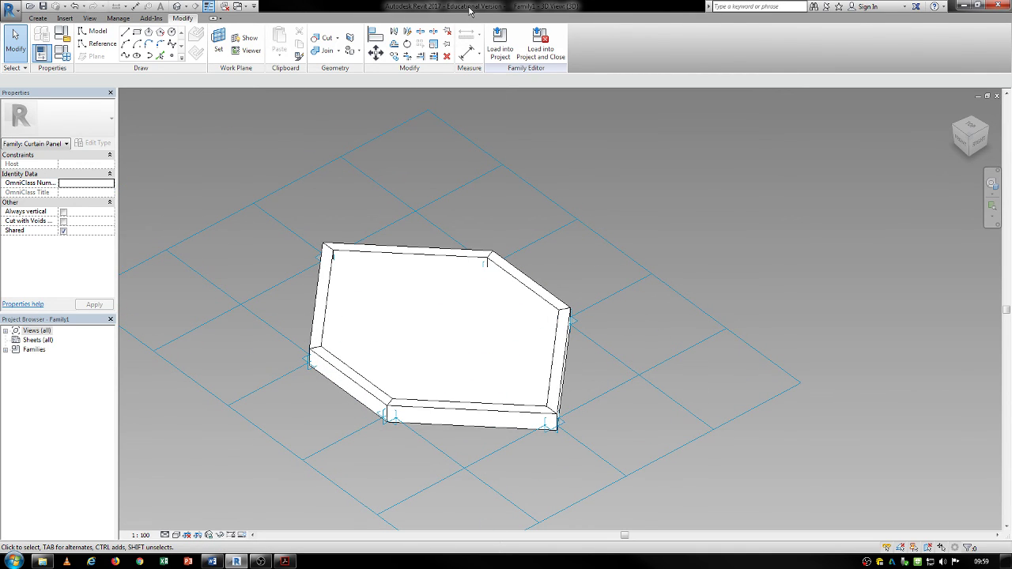
Save the curtain panel family on the desktop as "new pattern".
{"action": "left_click", "coordinate": [5, 14]}
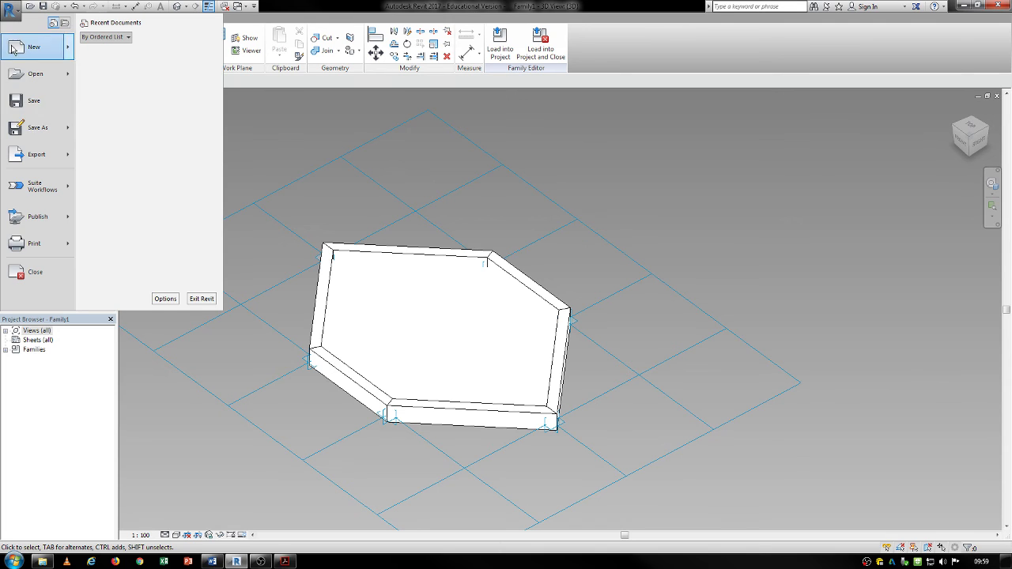
{"action": "mouse_move", "coordinate": [38, 131]}
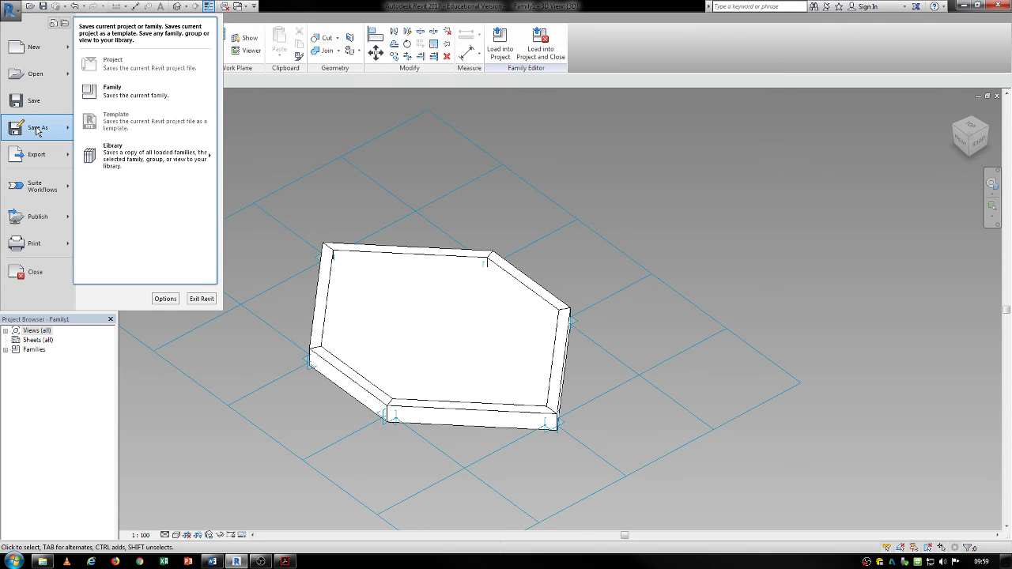
{"action": "left_click", "coordinate": [143, 96]}
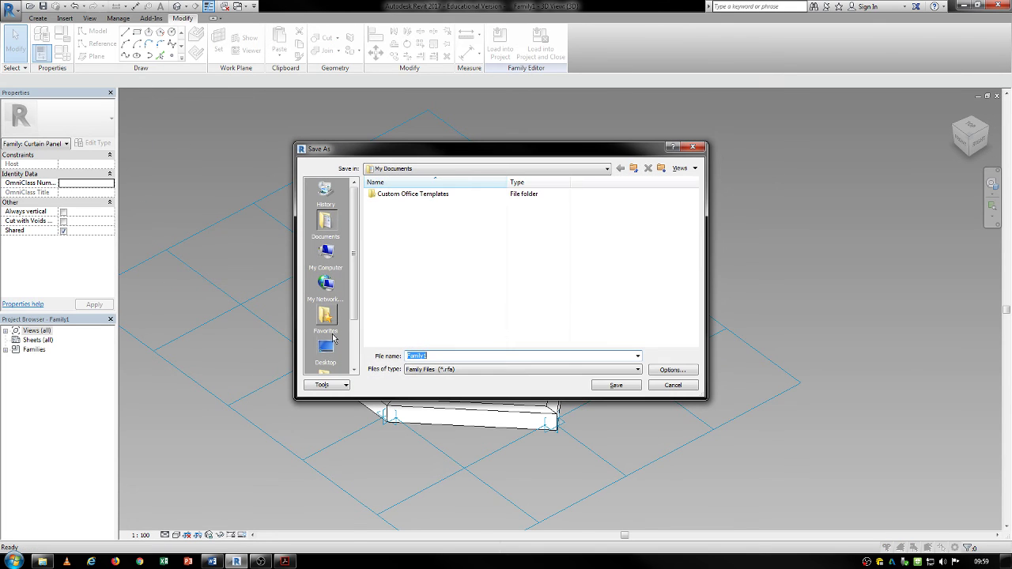
{"action": "left_click", "coordinate": [327, 348]}
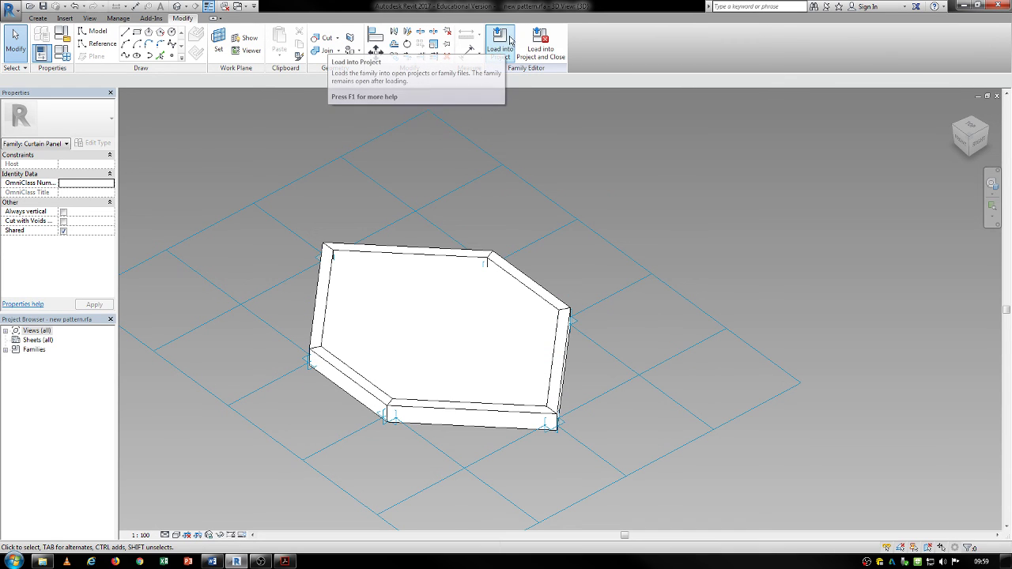
Load the new pattern curtain panel family into Project1 and open the project's {3D} view.
{"action": "left_click", "coordinate": [504, 44]}
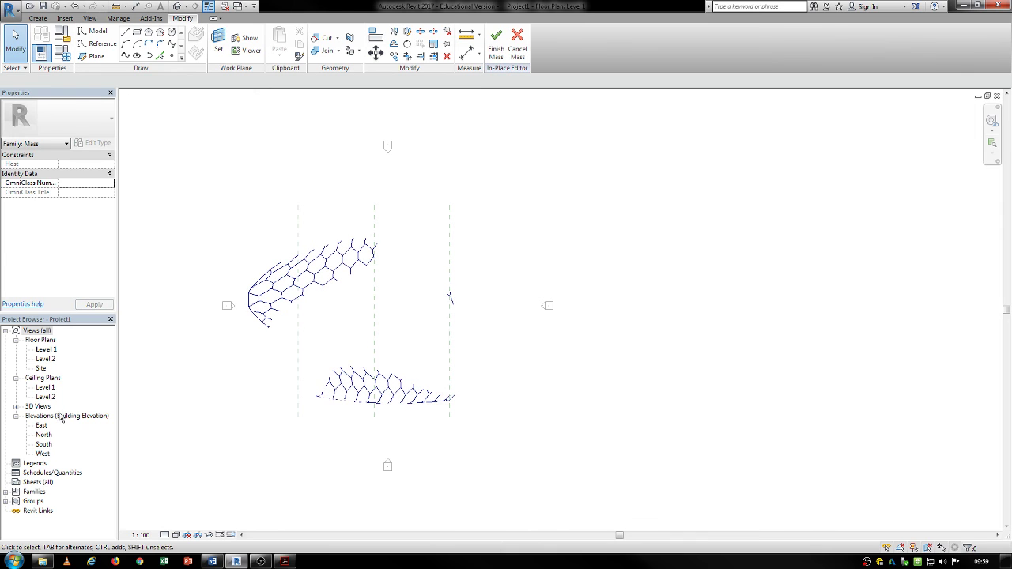
{"action": "double_click", "coordinate": [37, 406]}
{"action": "double_click", "coordinate": [41, 415]}
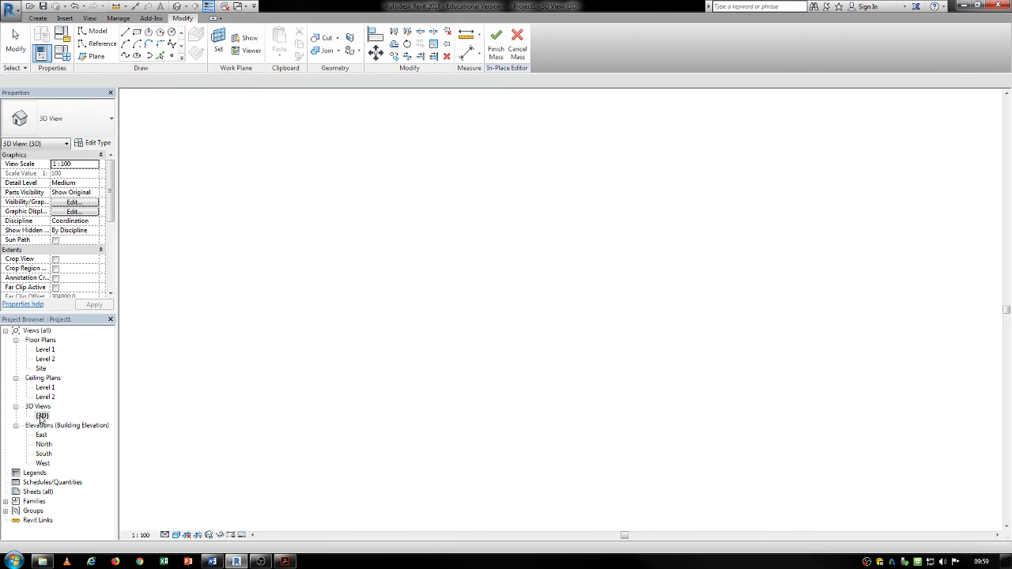
Change the divided surface's type from the plain Hexagon pattern to the loaded new pattern panel component.
{"action": "left_click", "coordinate": [555, 321]}
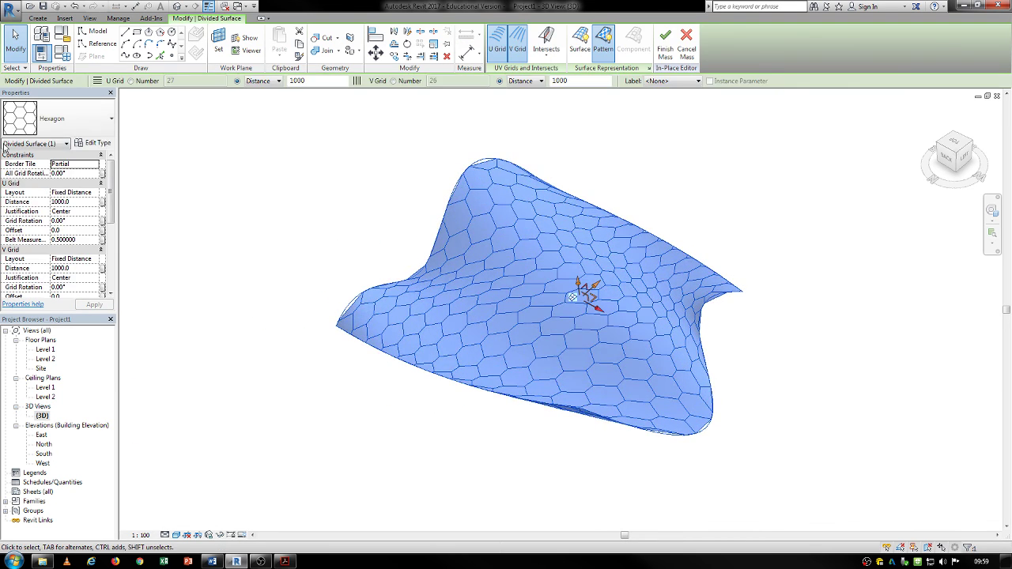
{"action": "left_click", "coordinate": [66, 106]}
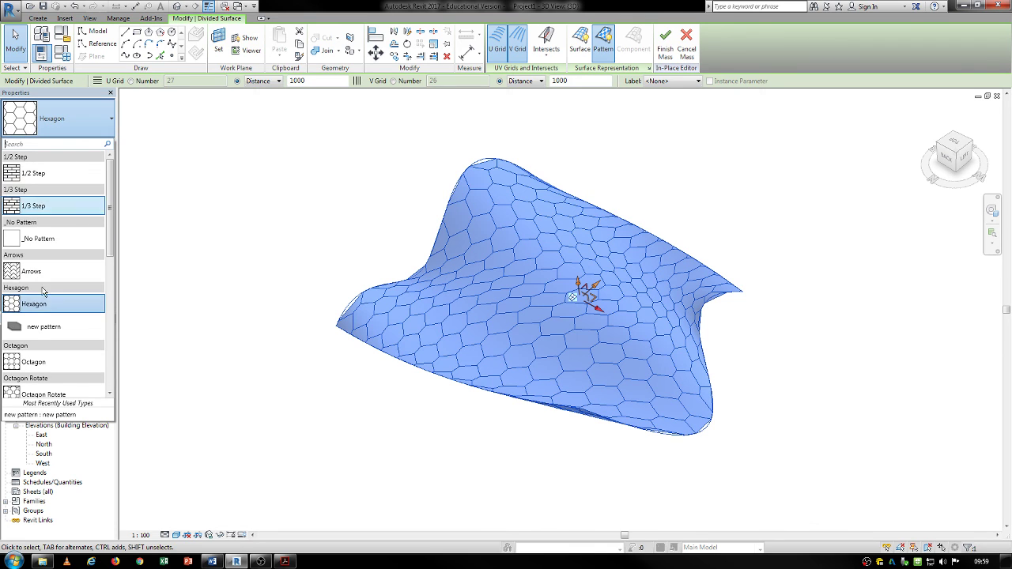
{"action": "left_click", "coordinate": [39, 338]}
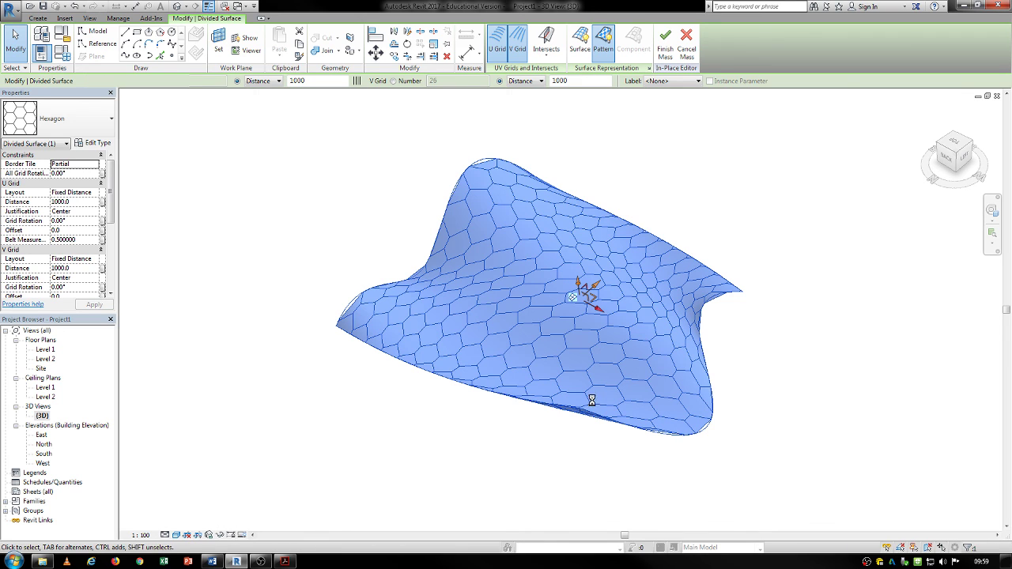
{"action": "right_click", "coordinate": [518, 176]}
{"action": "left_click", "coordinate": [237, 209]}
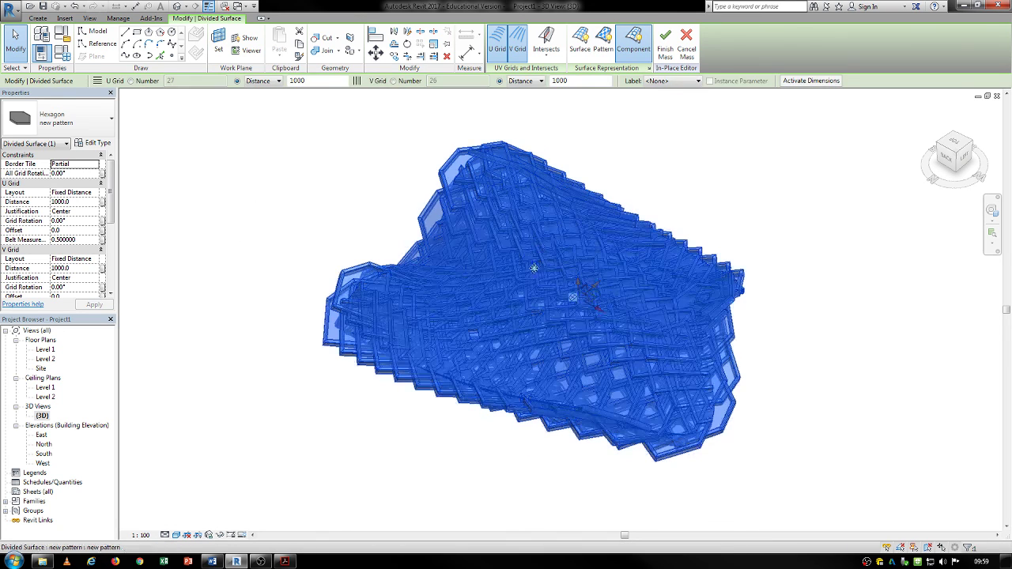
{"action": "middle_click_drag", "start_coordinate": [716, 251], "coordinate": [738, 224], "text": "shift"}
{"action": "left_click", "coordinate": [739, 224]}
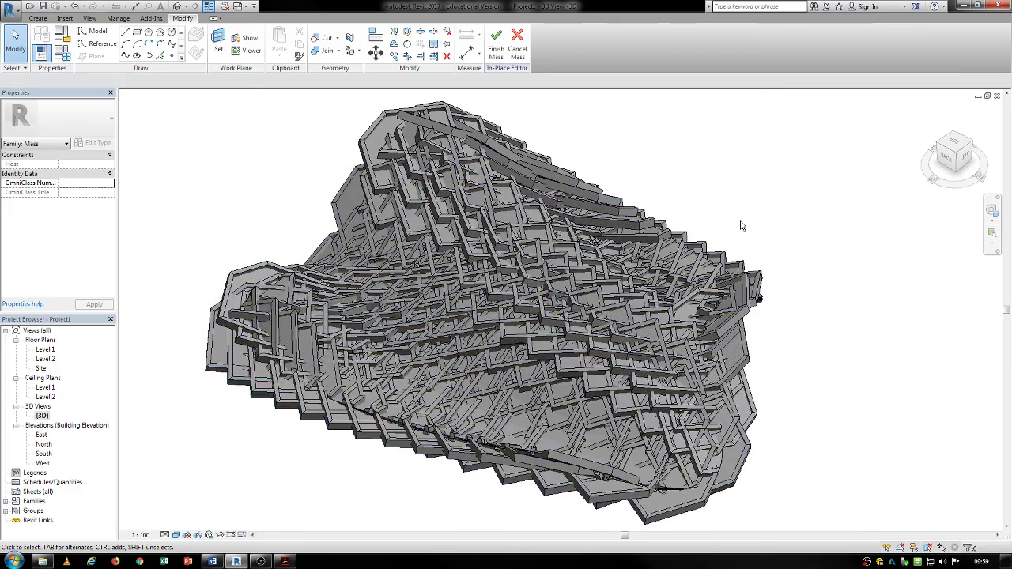
Examine the panelled surface in 3D and in the North elevation, checking how the hexagonal frames follow its curvature.
{"action": "scroll", "coordinate": [742, 226], "scroll_direction": "down", "scroll_amount": 1}
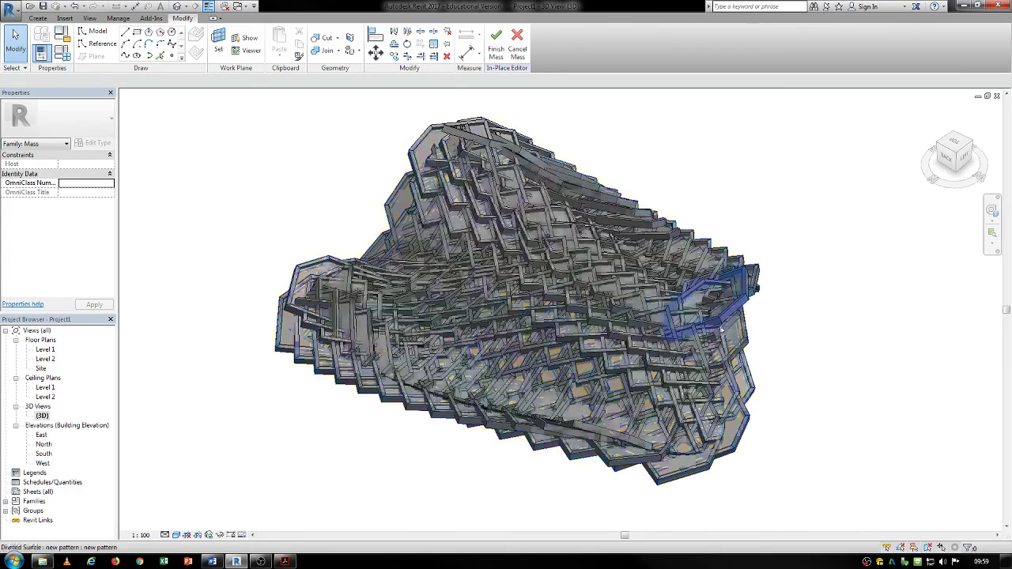
{"action": "middle_click_drag", "start_coordinate": [551, 478], "coordinate": [575, 320], "text": "shift"}
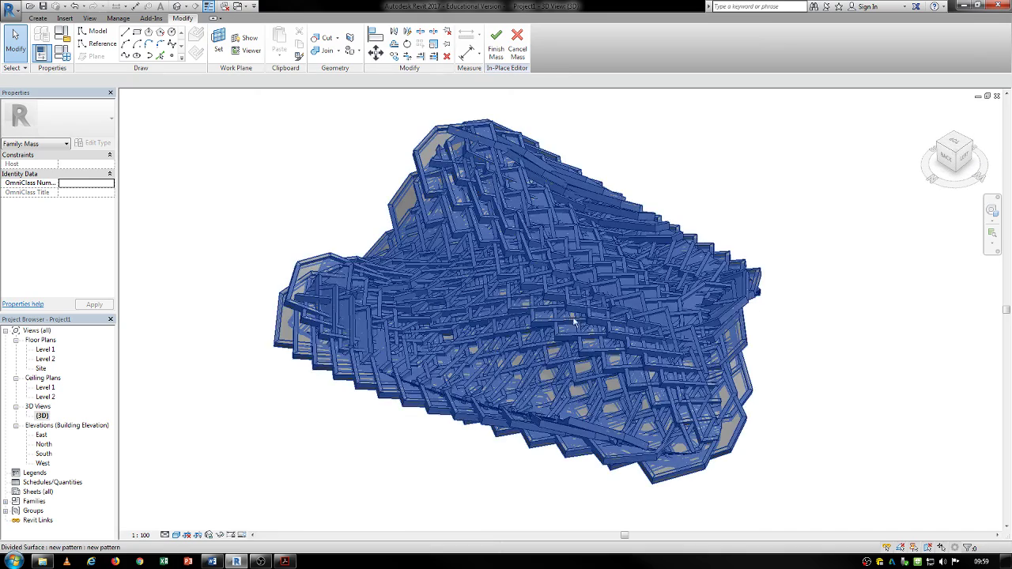
{"action": "scroll", "coordinate": [551, 344], "scroll_direction": "up", "scroll_amount": 1}
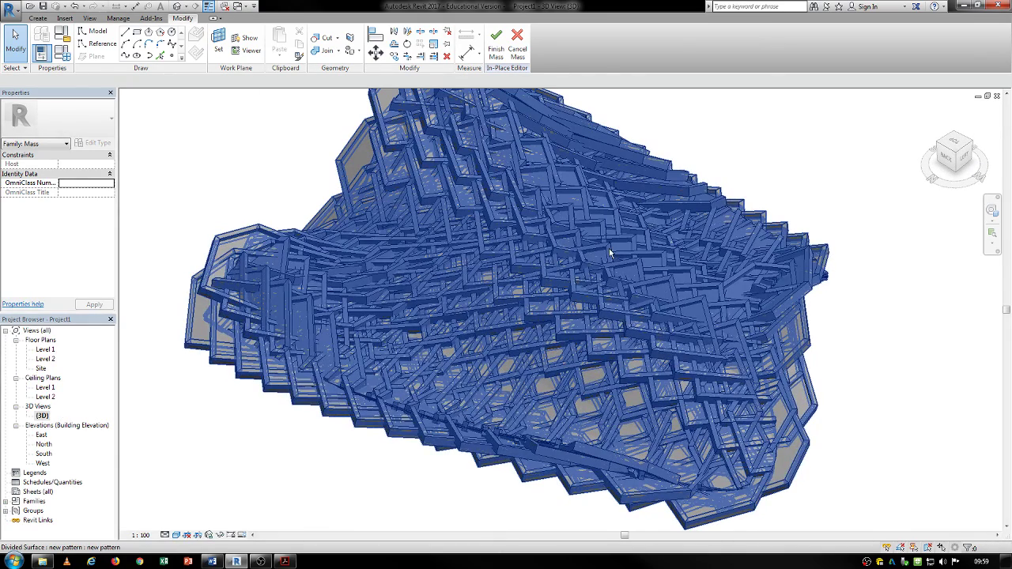
{"action": "key", "text": "ctrl+Tab"}
{"action": "key", "text": "ctrl+Tab"}
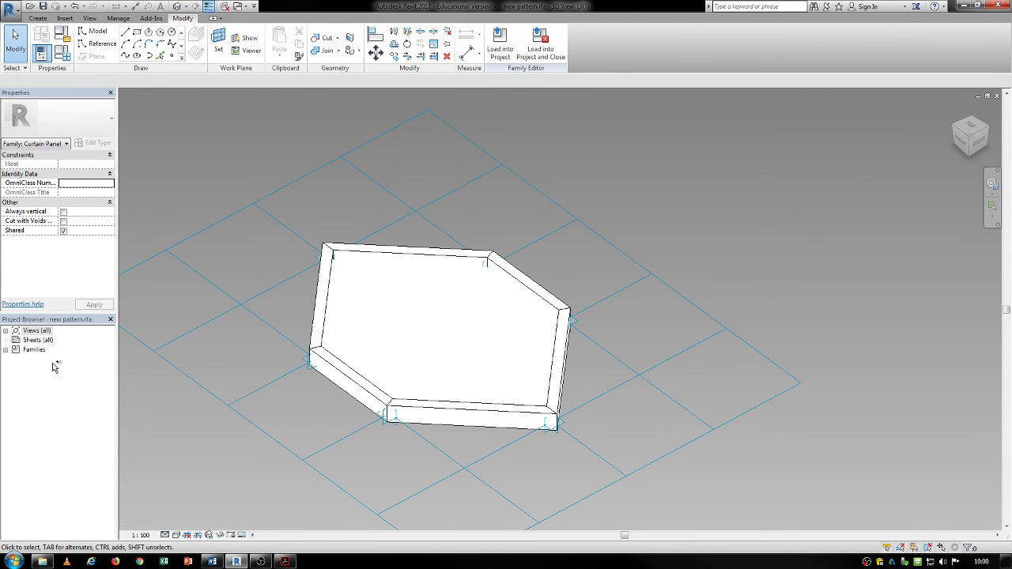
{"action": "key", "text": "ctrl+Tab"}
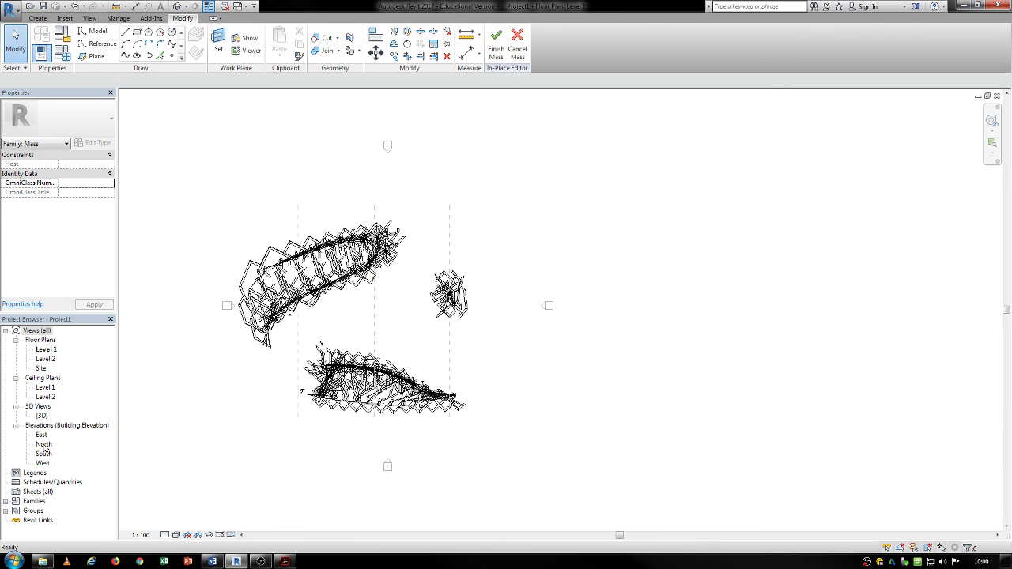
{"action": "double_click", "coordinate": [43, 445]}
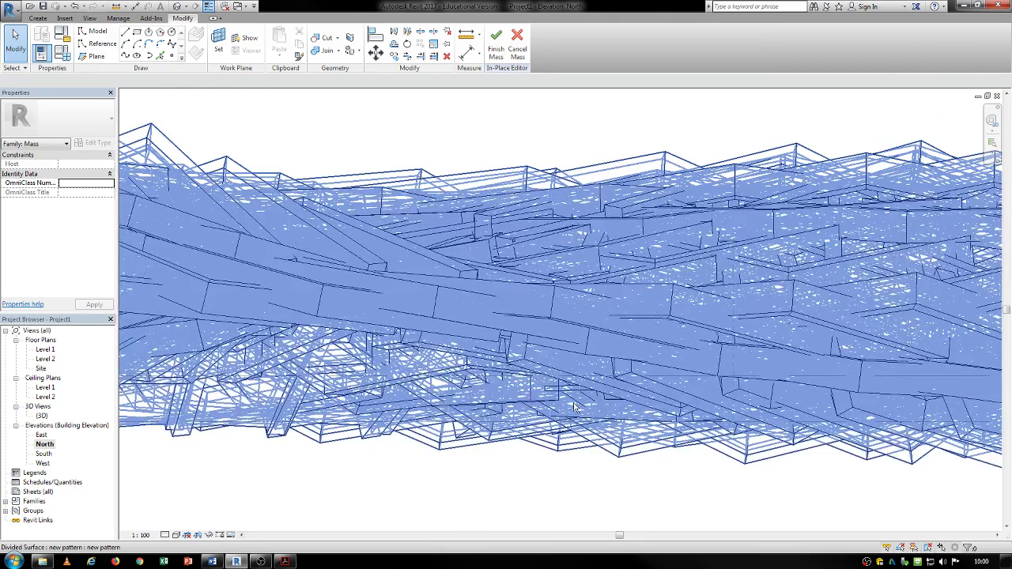
{"action": "scroll", "coordinate": [574, 406], "scroll_direction": "down", "scroll_amount": 4}
{"action": "middle_click_drag", "start_coordinate": [876, 277], "coordinate": [736, 234]}
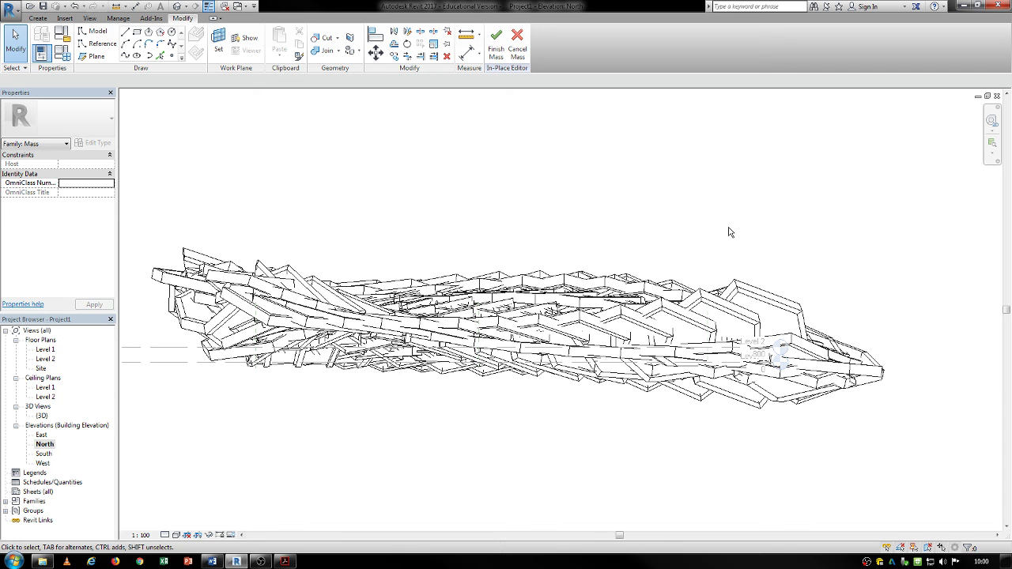
{"action": "scroll", "coordinate": [564, 208], "scroll_direction": "down", "scroll_amount": 1}
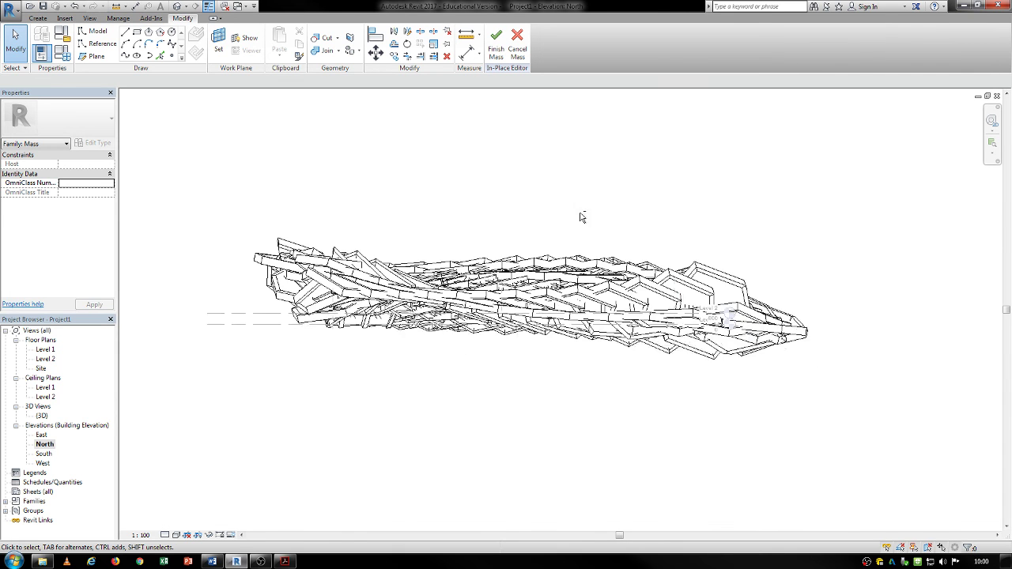
{"action": "middle_click_drag", "start_coordinate": [588, 221], "coordinate": [616, 225]}
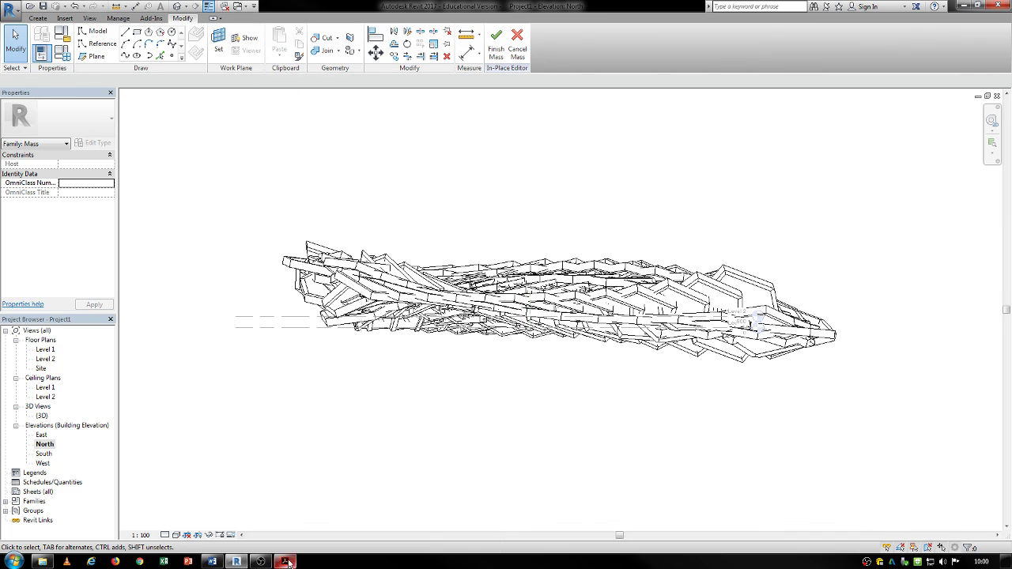